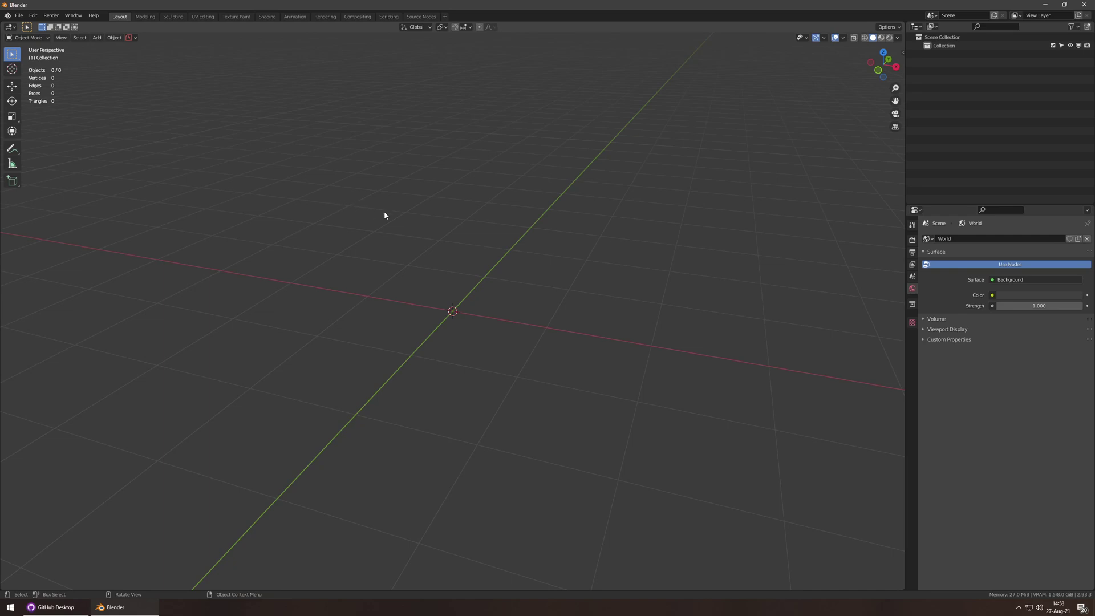
- Add a 2 m cube at the origin and check in the add-on preferences that Cell Fracture is enabled
key(shift+a)
click(436, 221)
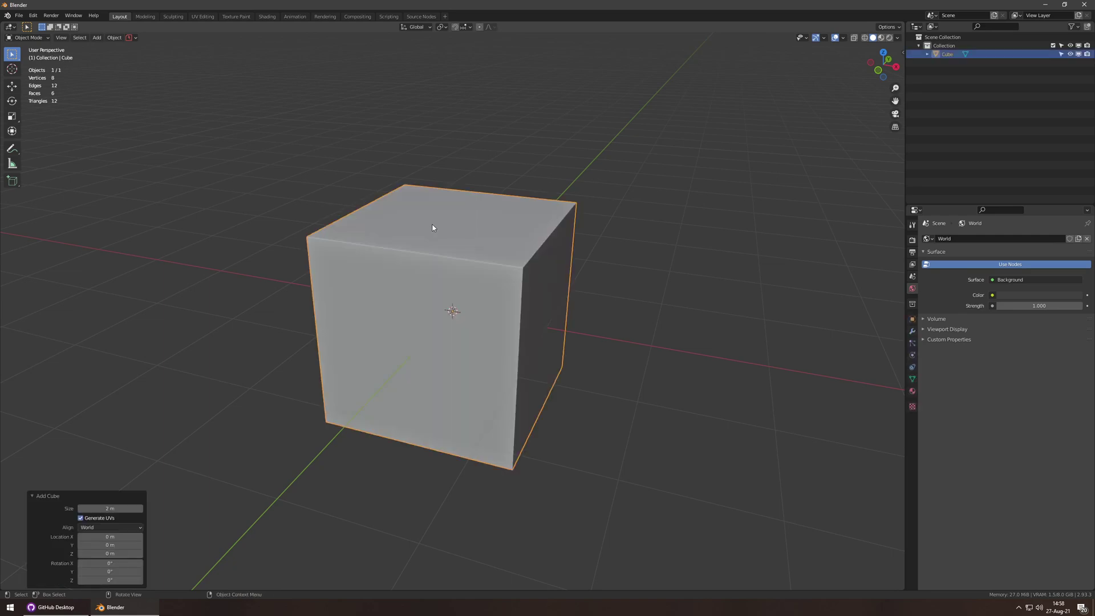
key(ctrl+comma)
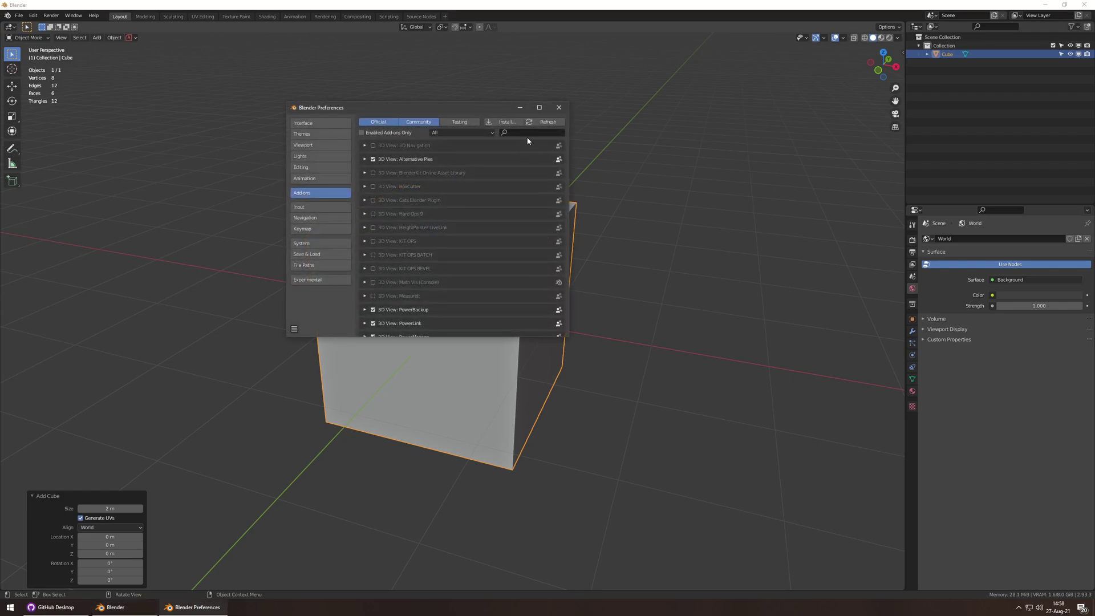
text(cell)
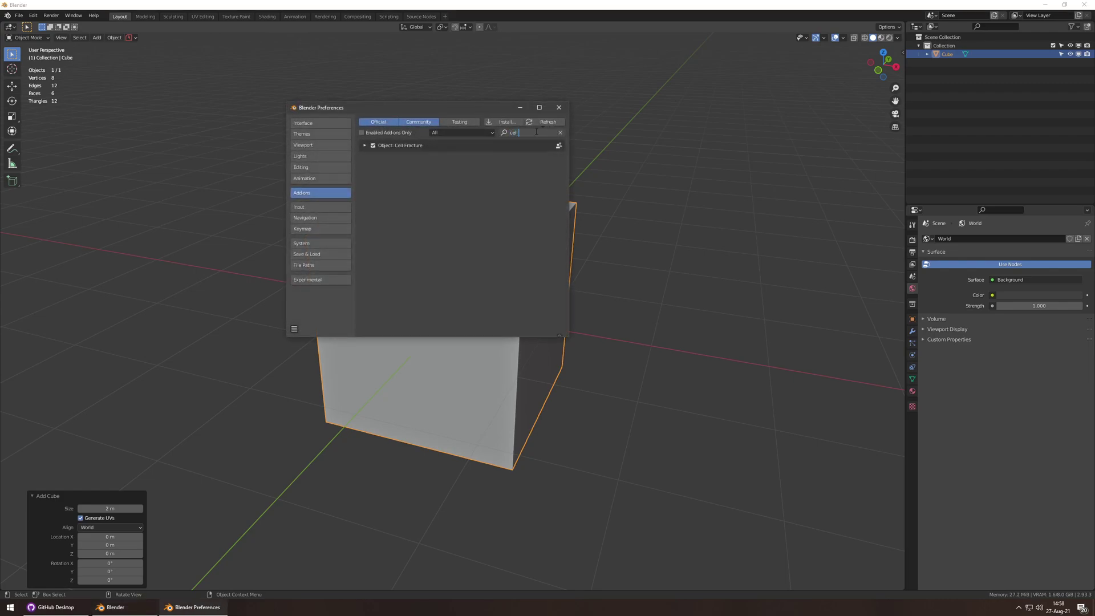
click(559, 108)
- Try fracturing the cube with Cell Fracture at recursion 1, and undo the fracture
key(F3)
text(cell f)
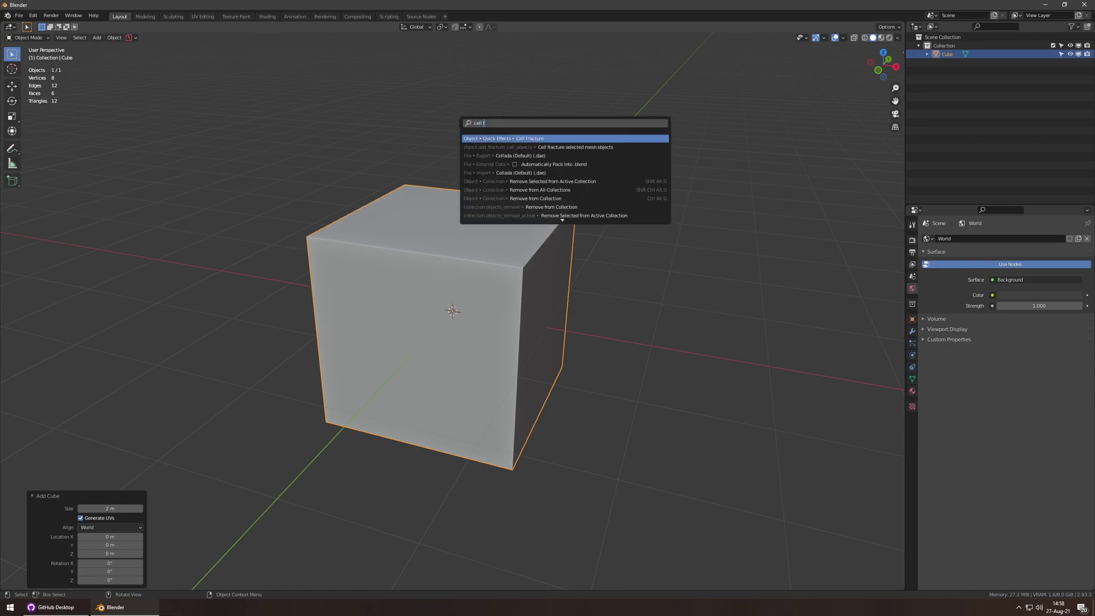
key(Return)
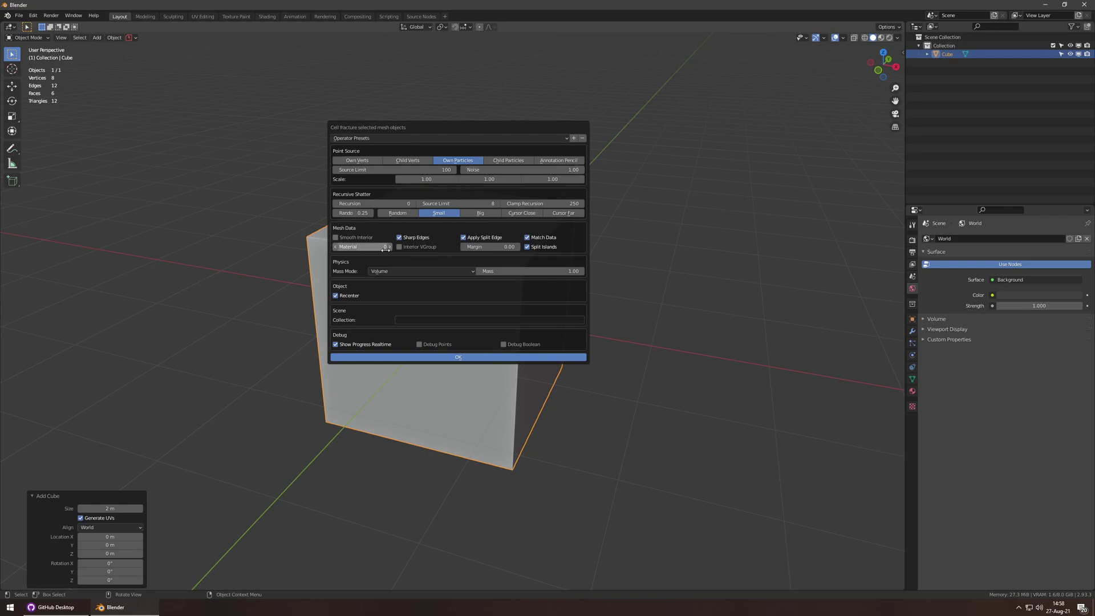
click(414, 203)
click(439, 357)
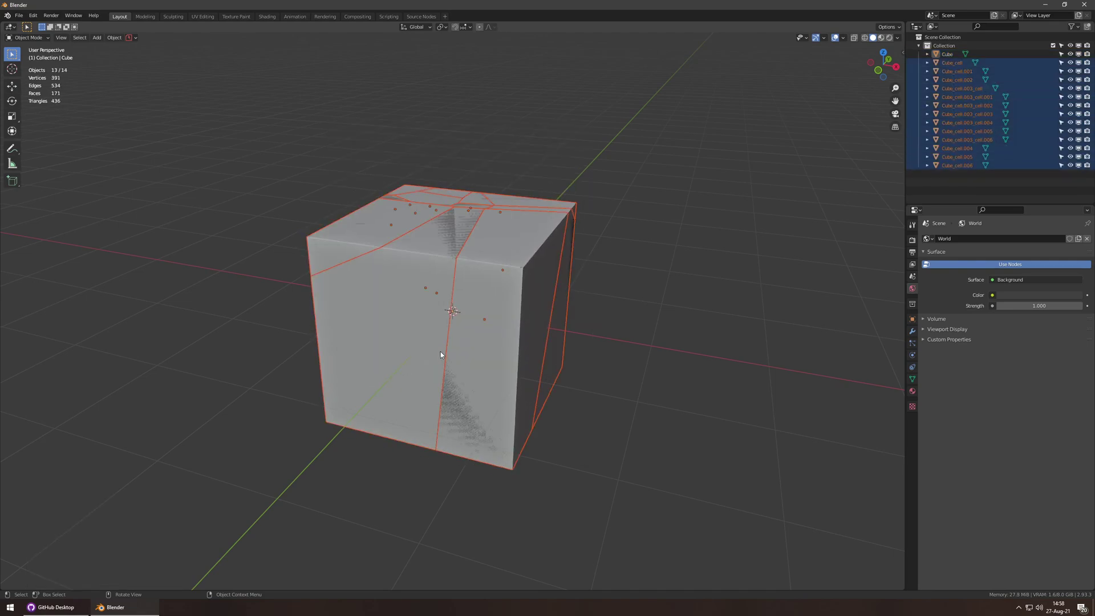
mouse_move(611, 284)
middle_down()
mouse_move(447, 259)
mouse_move(514, 288)
mouse_move(591, 276)
middle_up()
key(ctrl+z)
- Fracture the cube with Cell Fracture using a source limit of 50, recursion 2 and the Big recursive shatter option
key(F3)
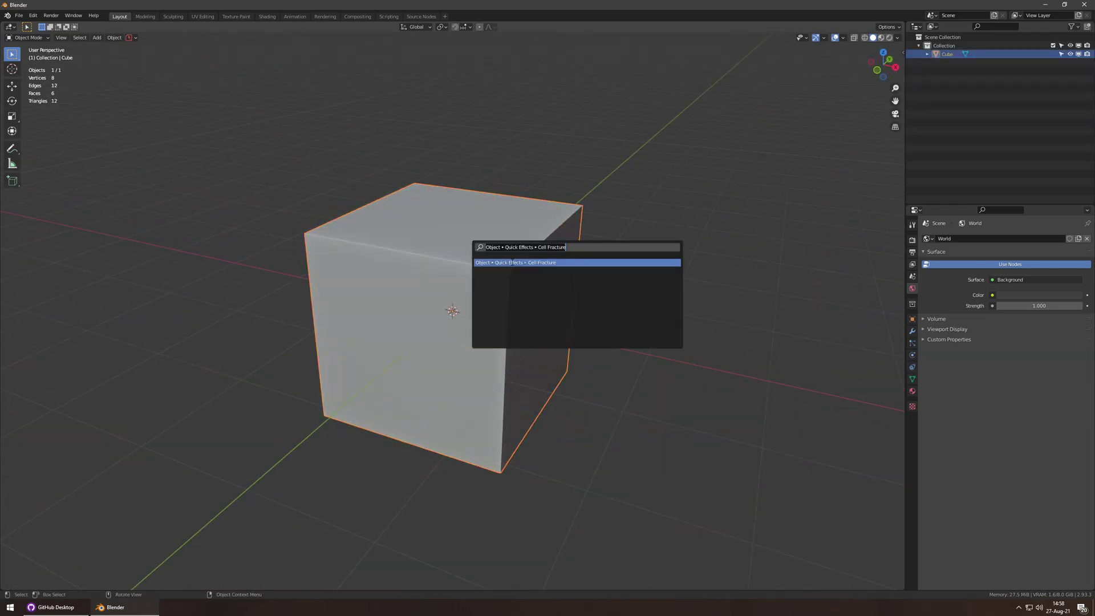
key(Return)
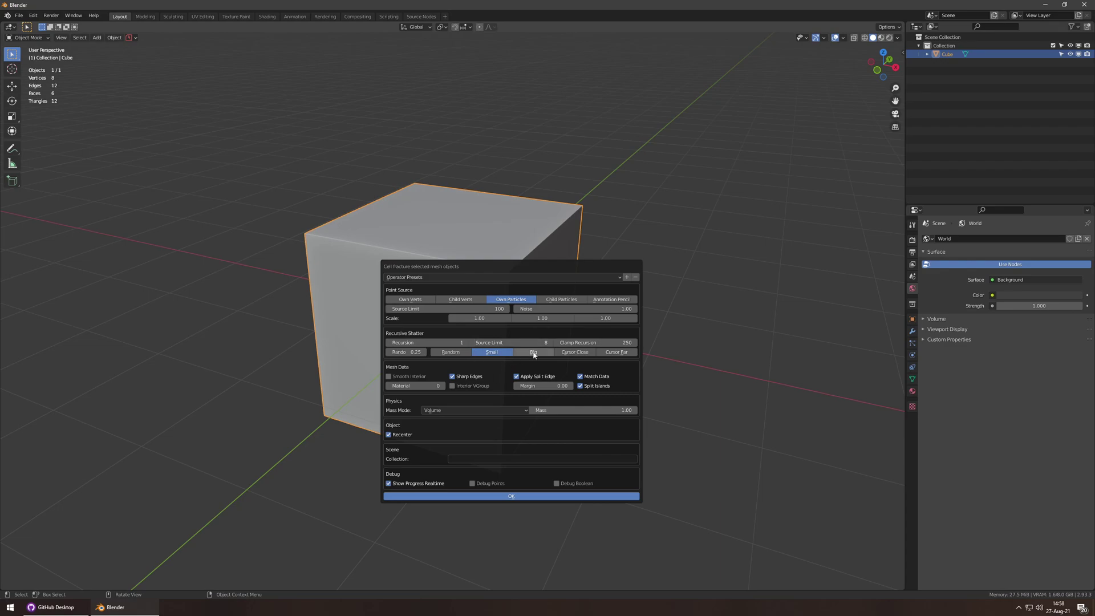
click(534, 352)
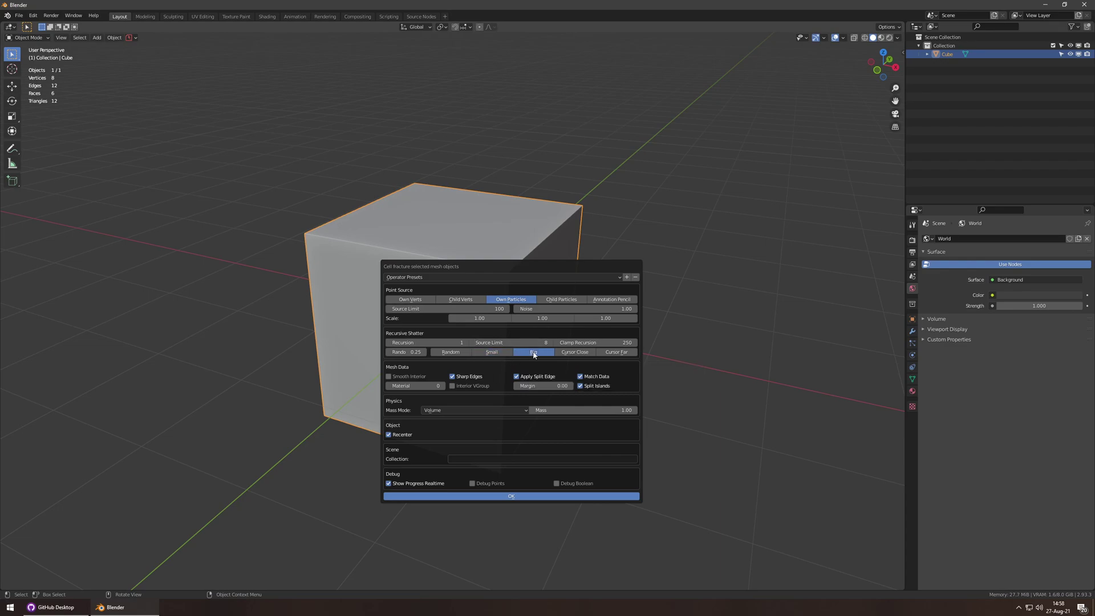
click(465, 342)
click(452, 310)
text(50)
key(Return)
click(530, 494)
- Inspect the fractured cube from different sides and undo the fracture
middle_drag(558, 302, 545, 262)
scroll(949, 159, down, 7)
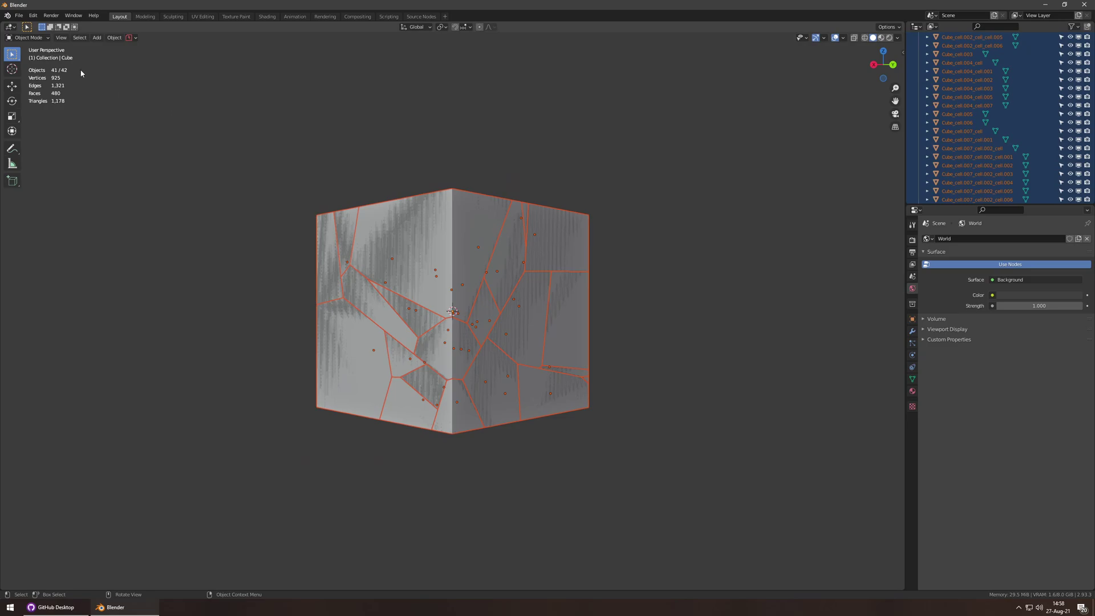
scroll(502, 295, down, 8)
scroll(513, 288, up, 9)
middle_drag(526, 281, 379, 278)
key(ctrl+z)
- Fracture the cube with Cell Fracture using source limit 29, noise 0.88, recursion 3 and margin 0.001
key(F3)
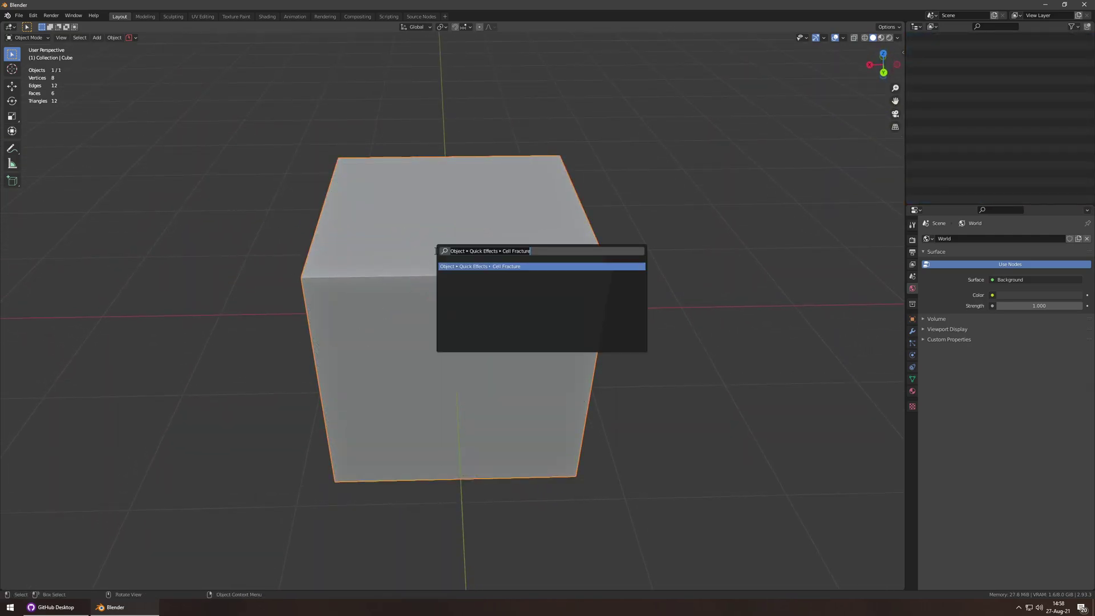
click(478, 267)
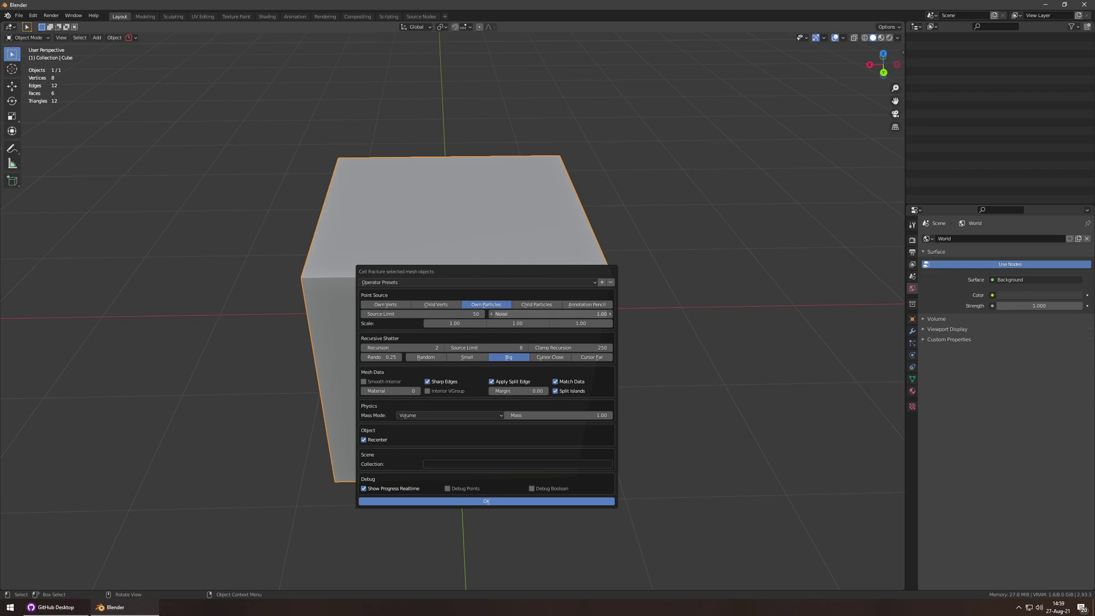
drag(550, 314, 559, 314)
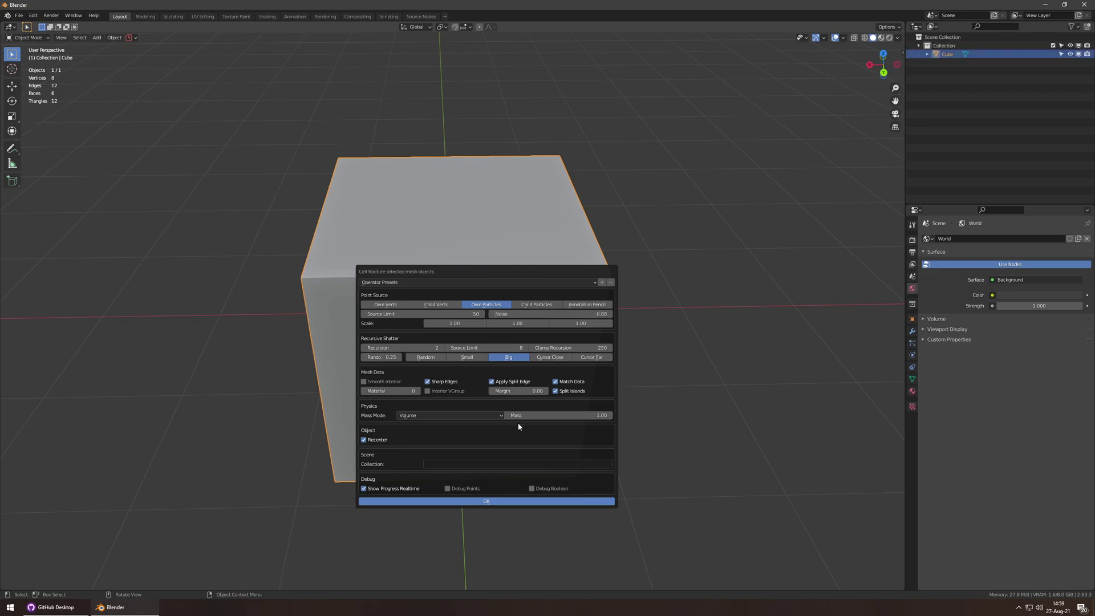
click(441, 347)
drag(465, 315, 428, 314)
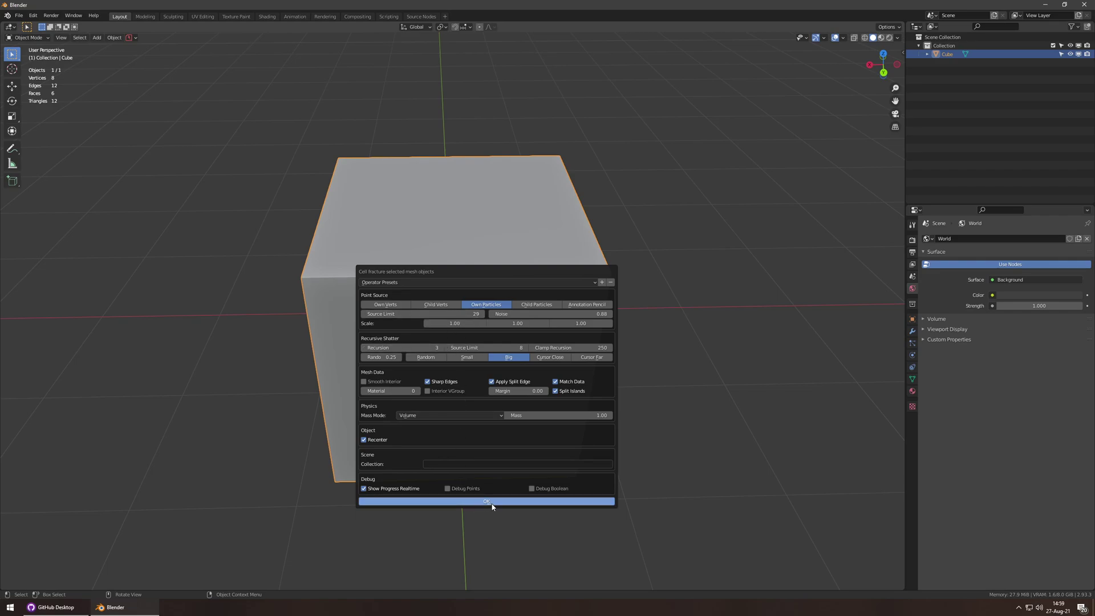
click(517, 391)
text(0.001)
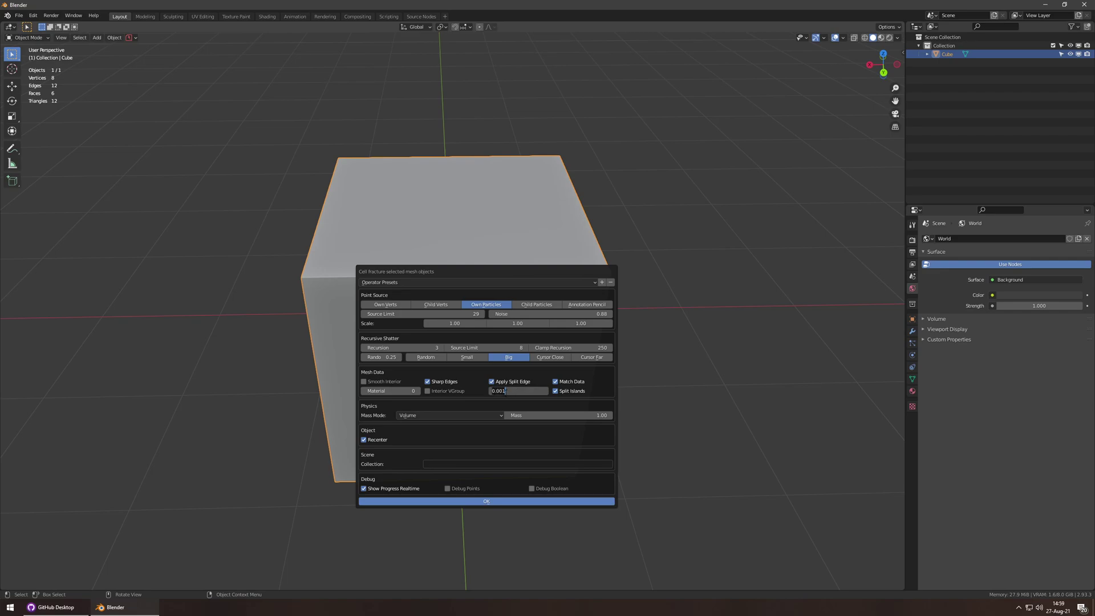
key(Return)
click(481, 501)
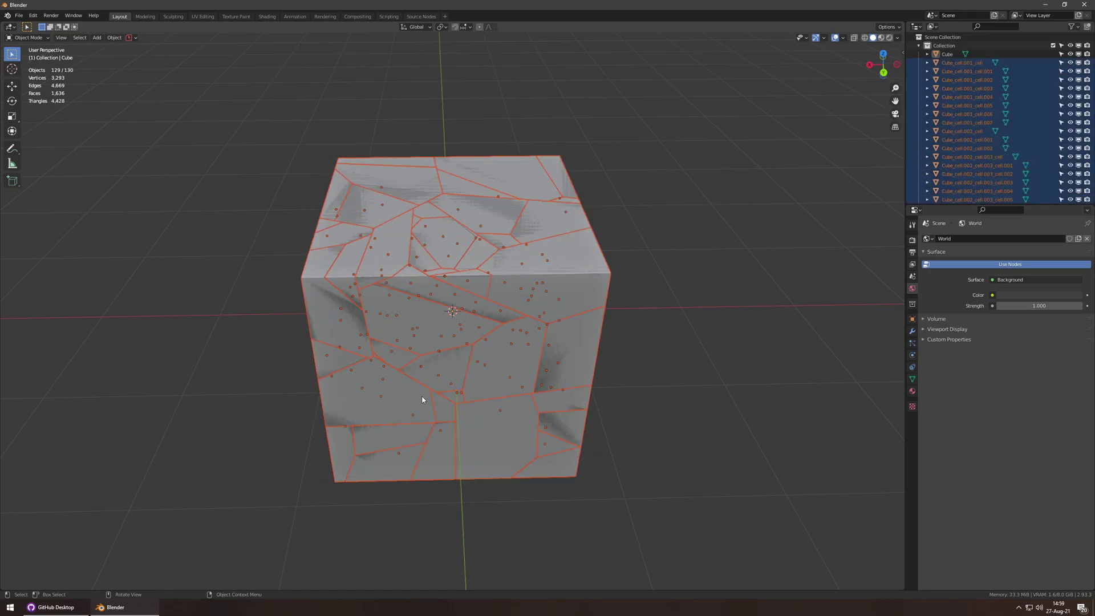
- Undo the fracture and run Cell Fracture on the cube again with a lower recursive source limit
middle_drag(503, 370, 292, 288)
middle_drag(548, 327, 479, 307)
key(ctrl+z)
key(F3)
key(Return)
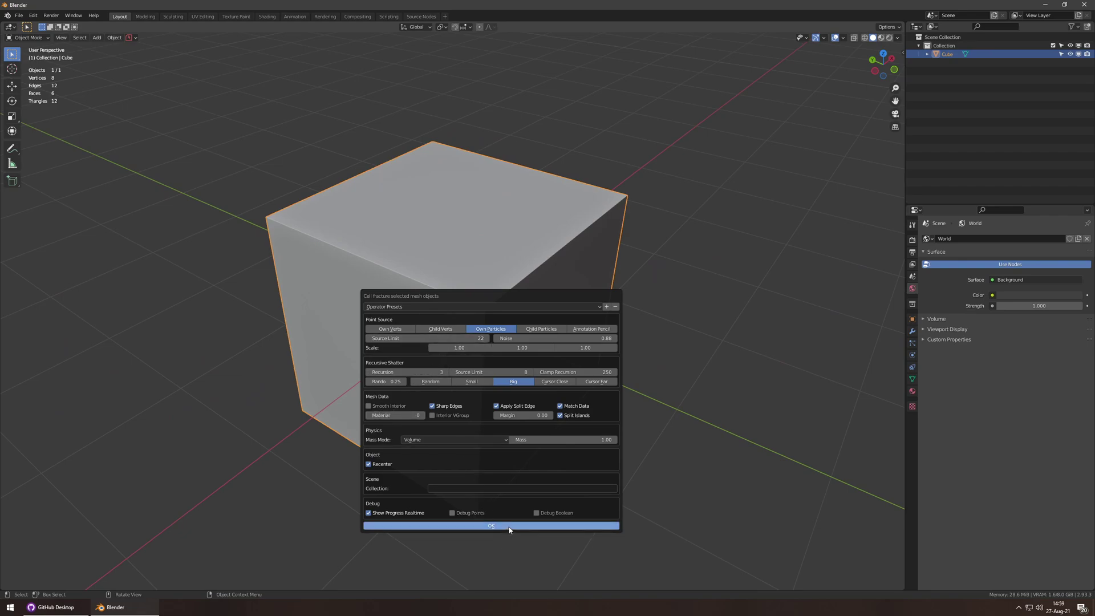
drag(490, 372, 457, 392)
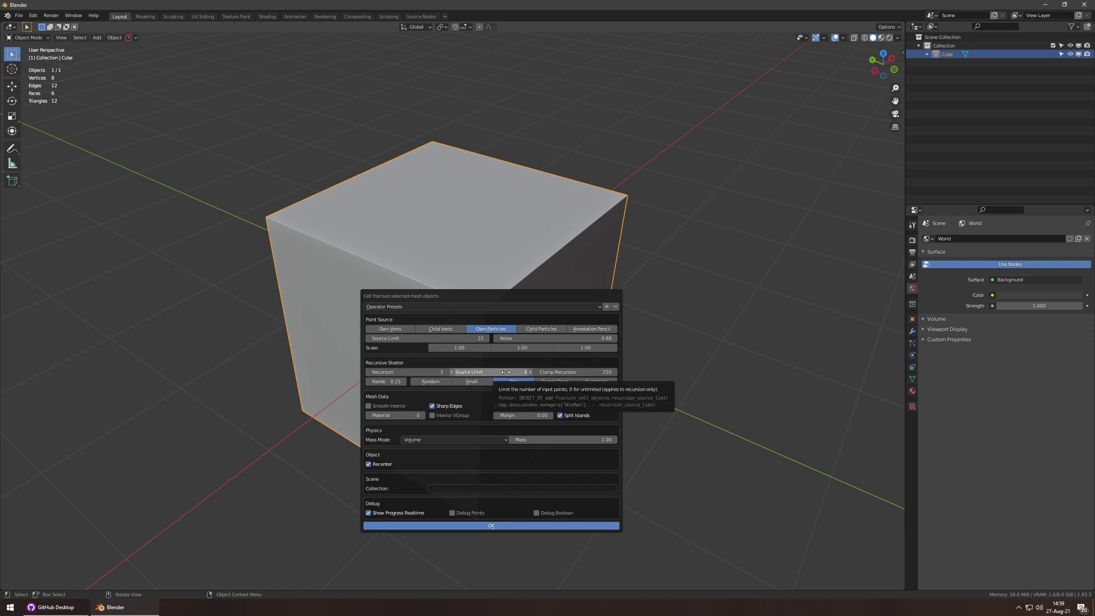
click(509, 525)
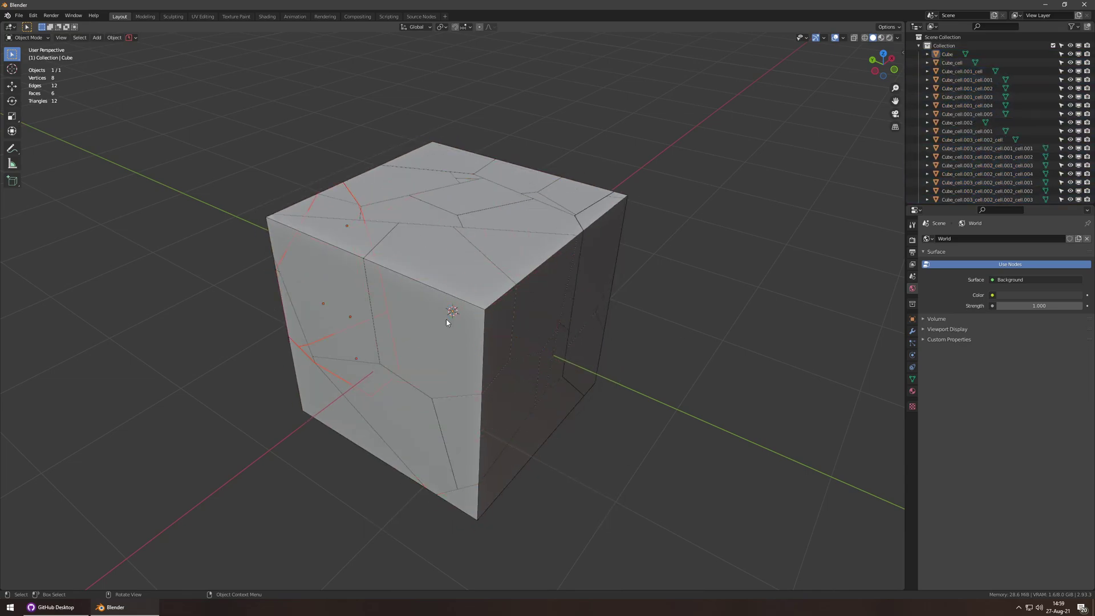
- Delete the original unfractured cube, keeping only the fracture pieces
middle_drag(450, 315, 283, 301)
click(424, 356)
middle_drag(425, 356, 443, 384)
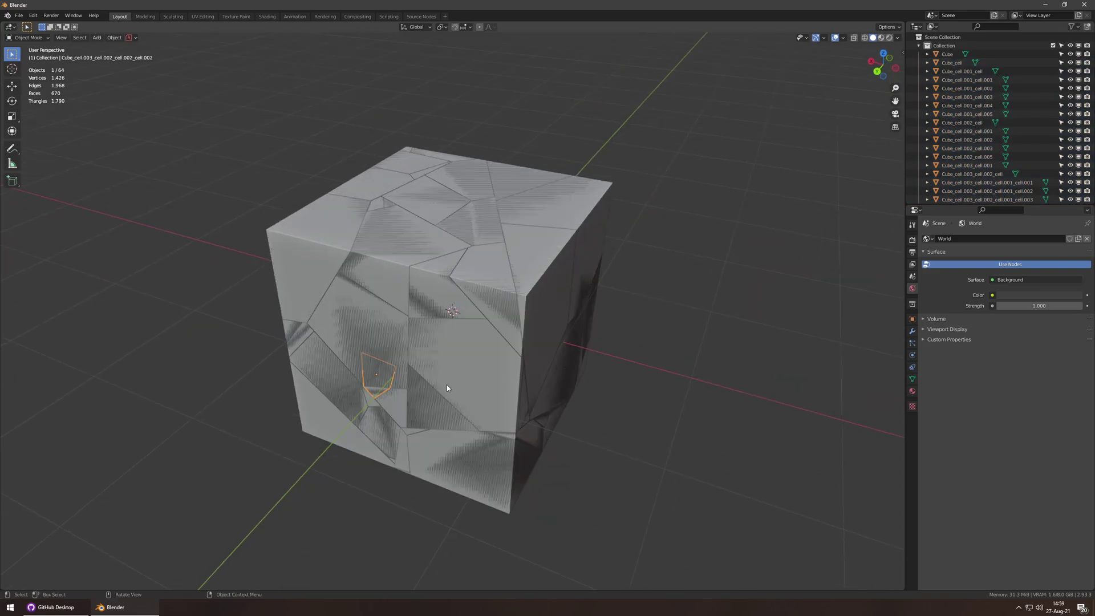
key(g)
key(Escape)
click(941, 55)
key(x)
click(556, 226)
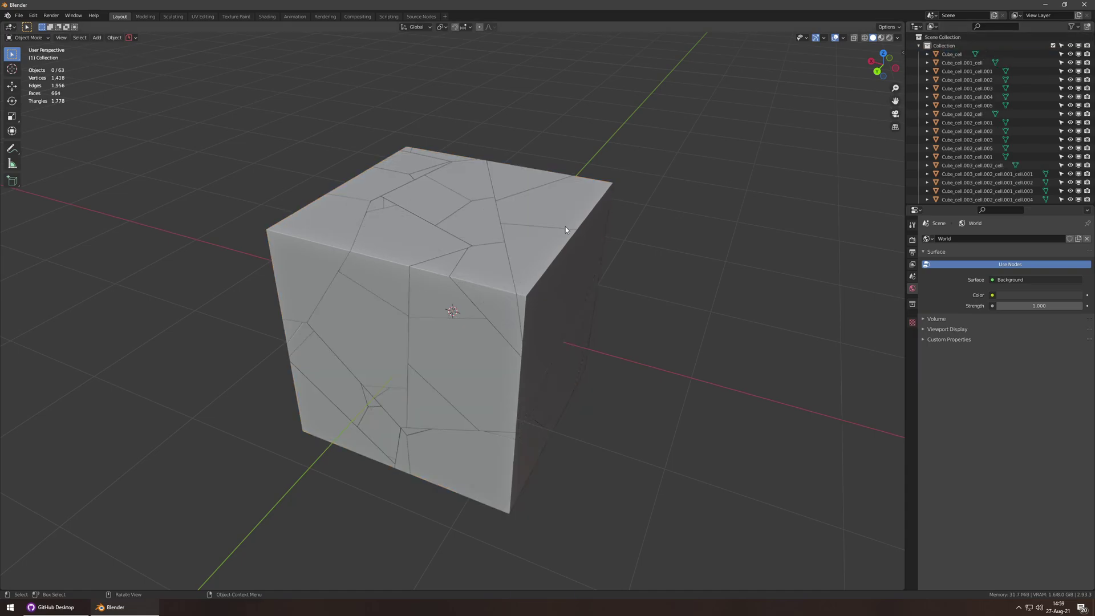
middle_drag(455, 276, 449, 242)
scroll(450, 241, up, 5)
middle_drag(447, 285, 596, 311)
click(445, 318)
key(g)
right_click(290, 455)
- Select all fracture pieces and move them up 3 m along the Z axis in the right orthographic view
scroll(504, 318, down, 6)
key(a)
scroll(518, 245, down, 3)
key(KP_3)
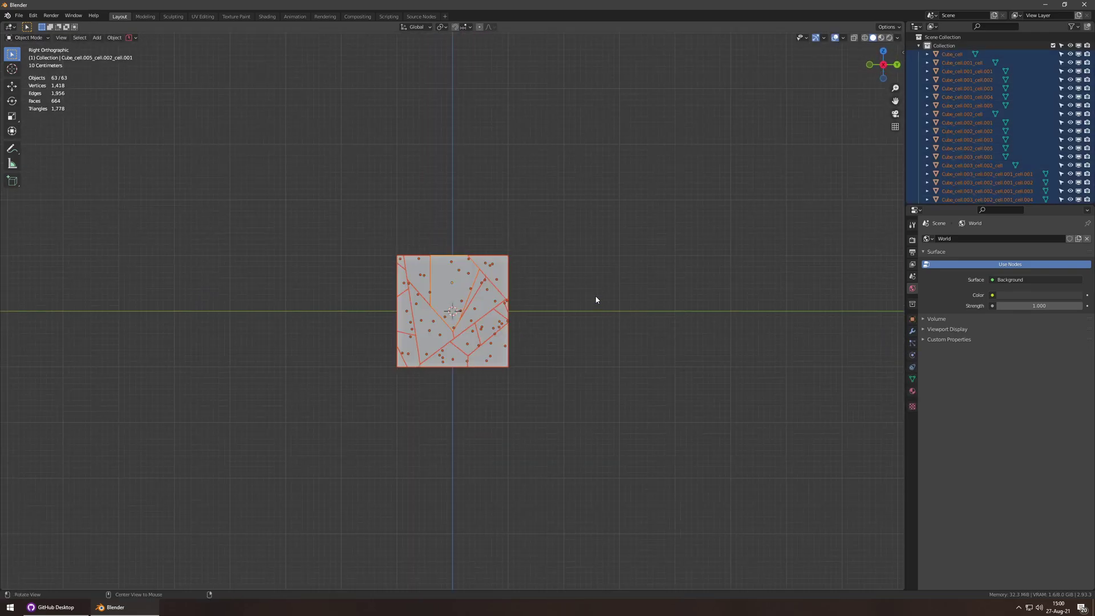
key(g)
key(z)
key(3)
key(Return)
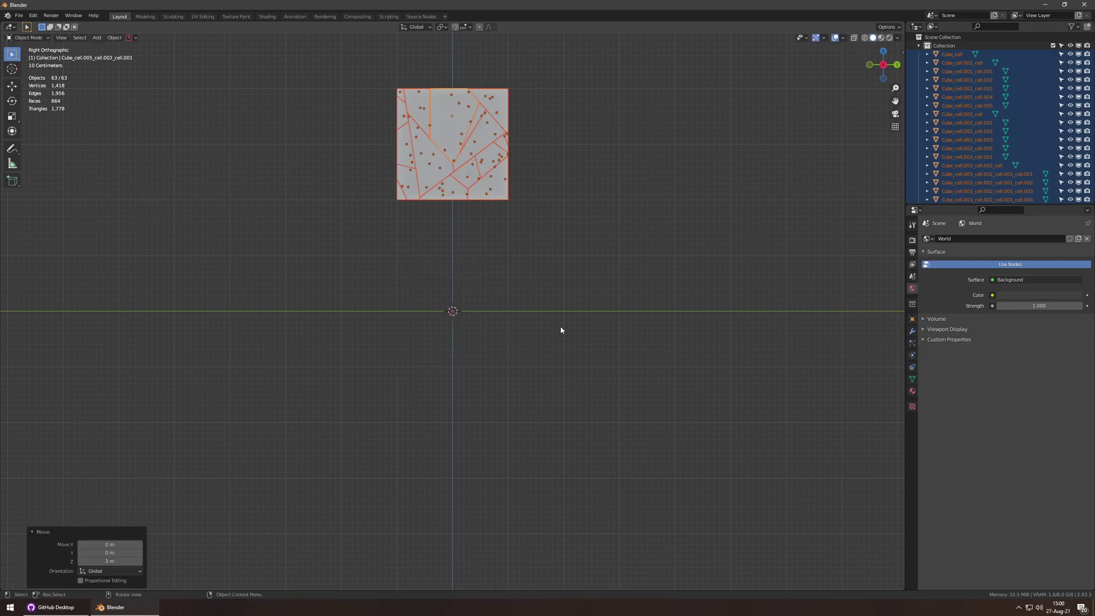
- Raise the fracture pieces a further 1 m along Z and deselect everything
key(g)
key(z)
key(1)
key(Return)
middle_drag(570, 196, 577, 240)
key(alt+a)
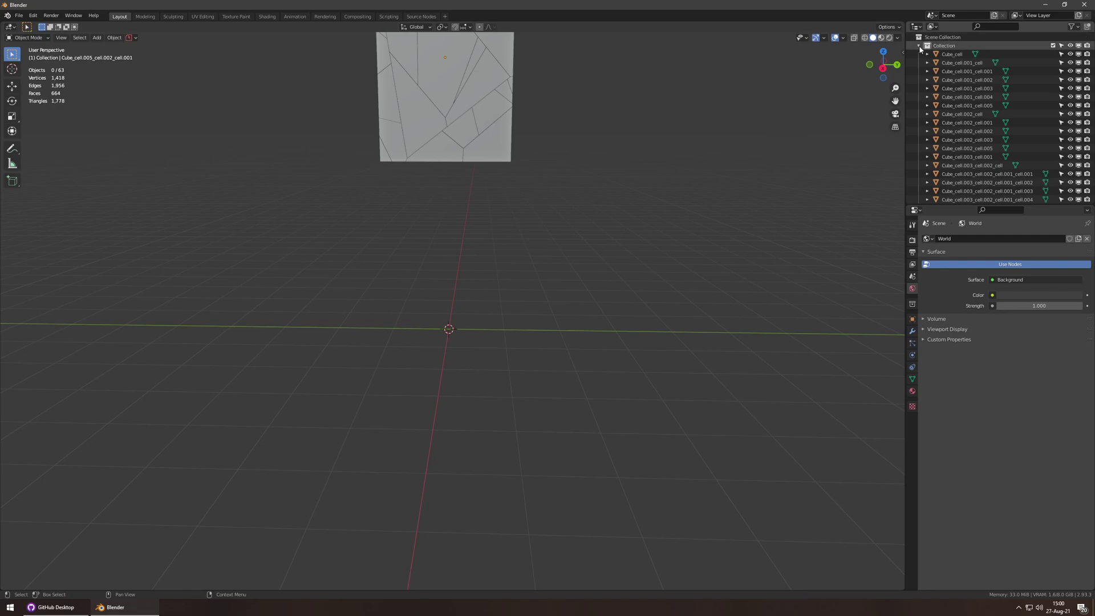
- Rename the collection holding the fracture pieces to Active
click(919, 46)
double_click(967, 44)
text(Active)
key(Return)
- Create a scene-level collection named Simulation and nest the Active collection inside it
click(941, 38)
key(c)
double_click(948, 62)
text(Simulation)
key(Return)
mouse_move(938, 46)
mouse_down()
mouse_move(938, 66)
mouse_move(942, 54)
mouse_up()
- Place another new collection inside Simulation and name it Passive
drag(946, 45, 954, 54)
double_click(953, 54)
text(Passive)
key(Return)
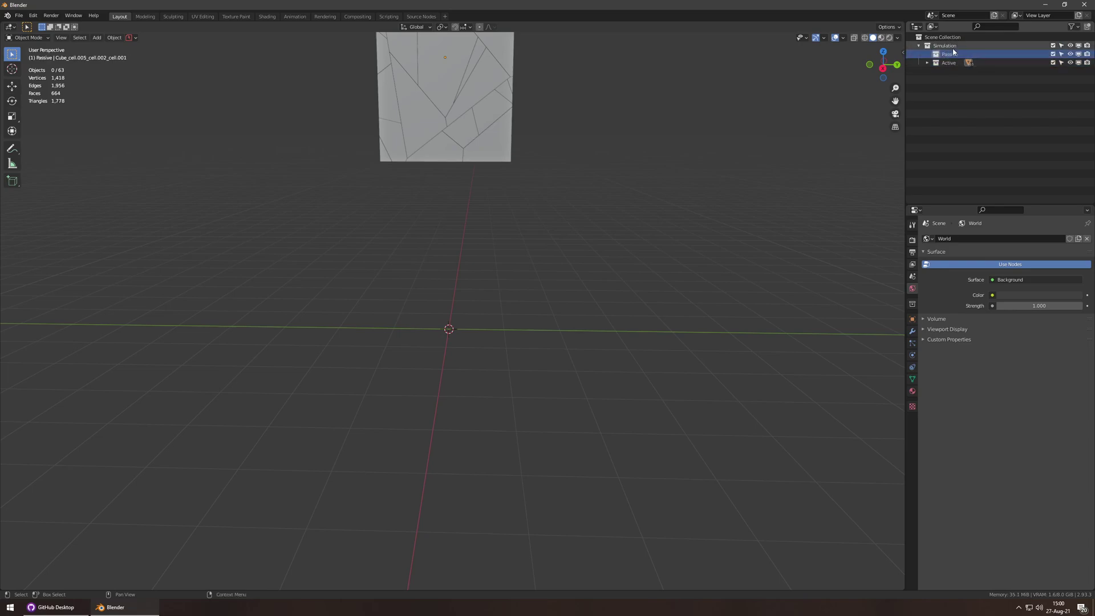
- Add a ground plane to the Passive collection and scale it by 10
key(shift+a)
mouse_move(434, 295)
click(484, 293)
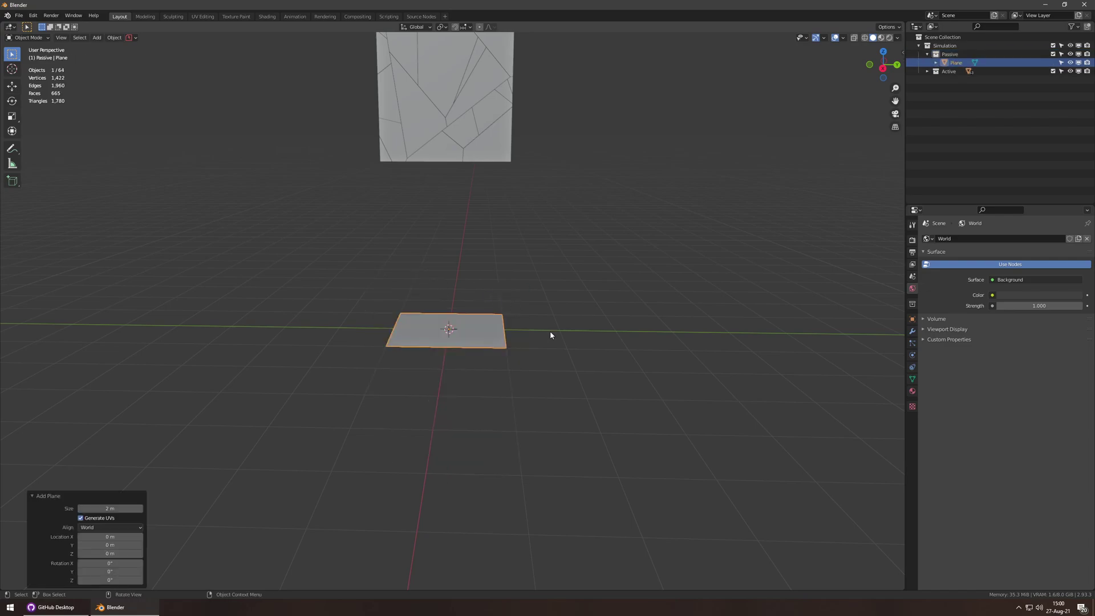
text(s10)
key(Return)
scroll(564, 330, down, 5)
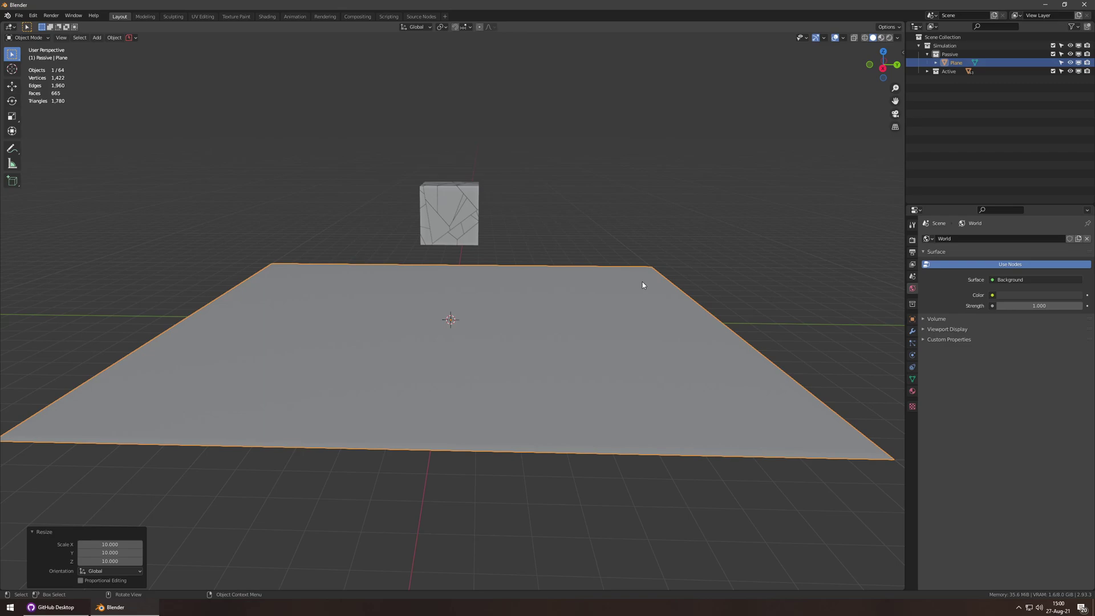
- Make the ground plane a passive rigid body
key(F3)
text(passive)
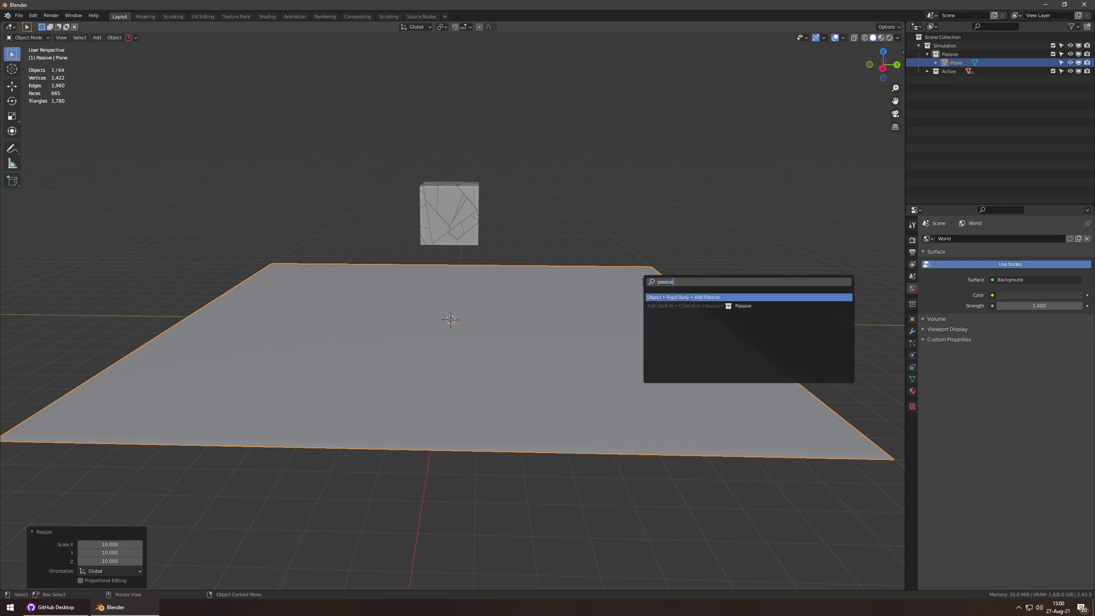
key(Return)
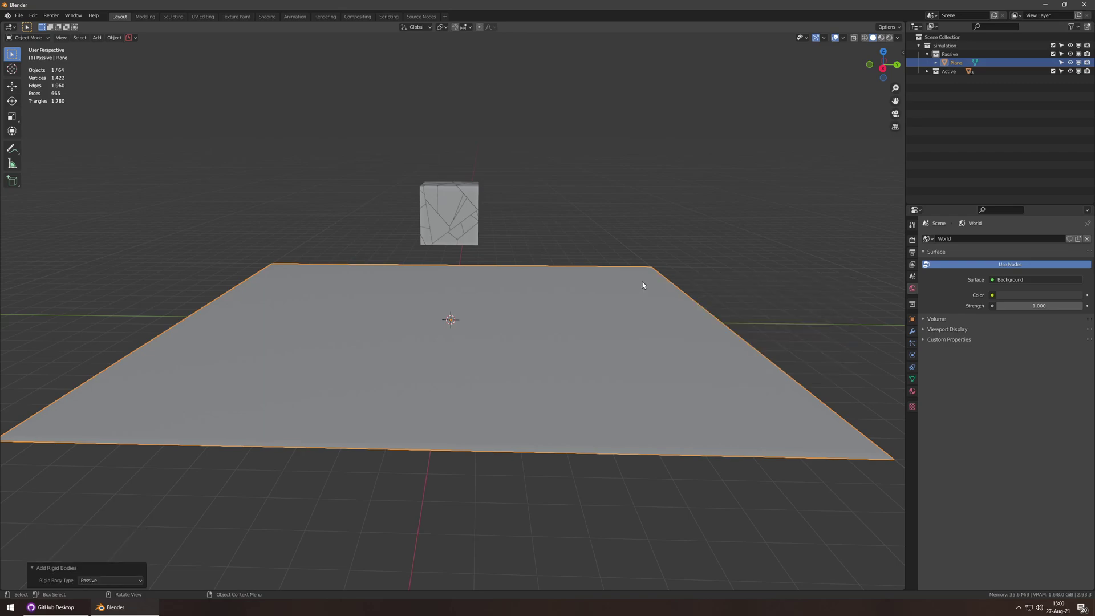
- Set the ground plane's rigid body friction to 0.7 in its surface response settings
click(912, 304)
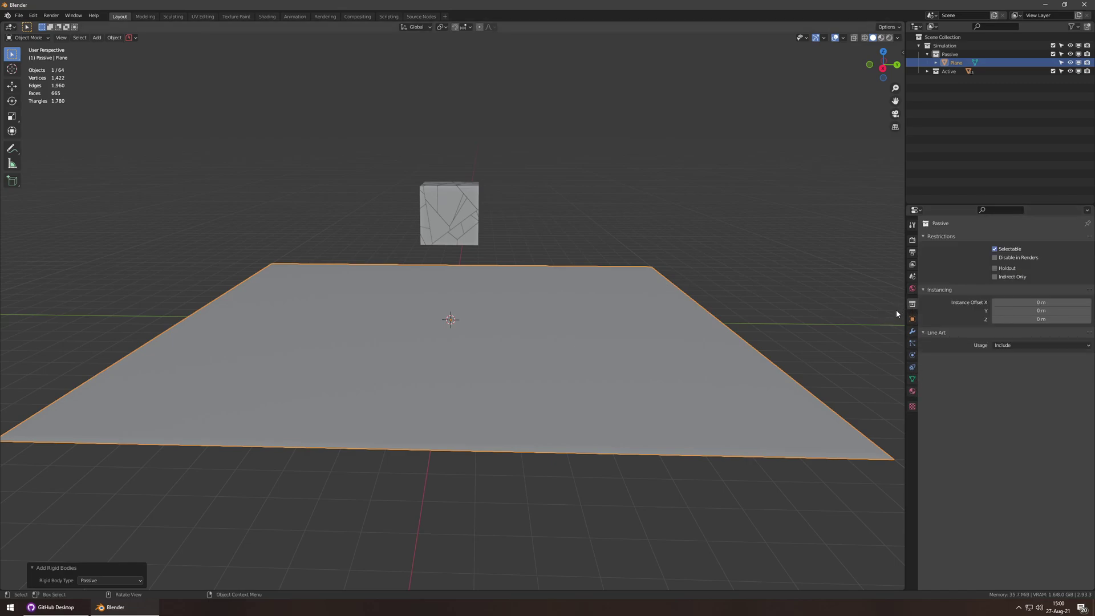
click(912, 356)
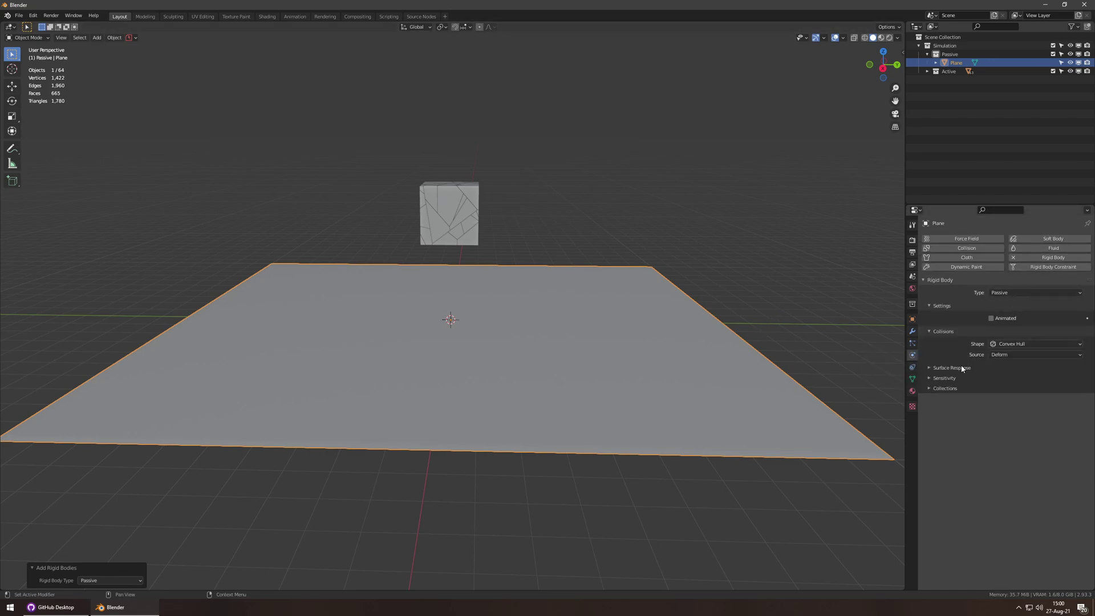
drag(942, 389, 942, 368)
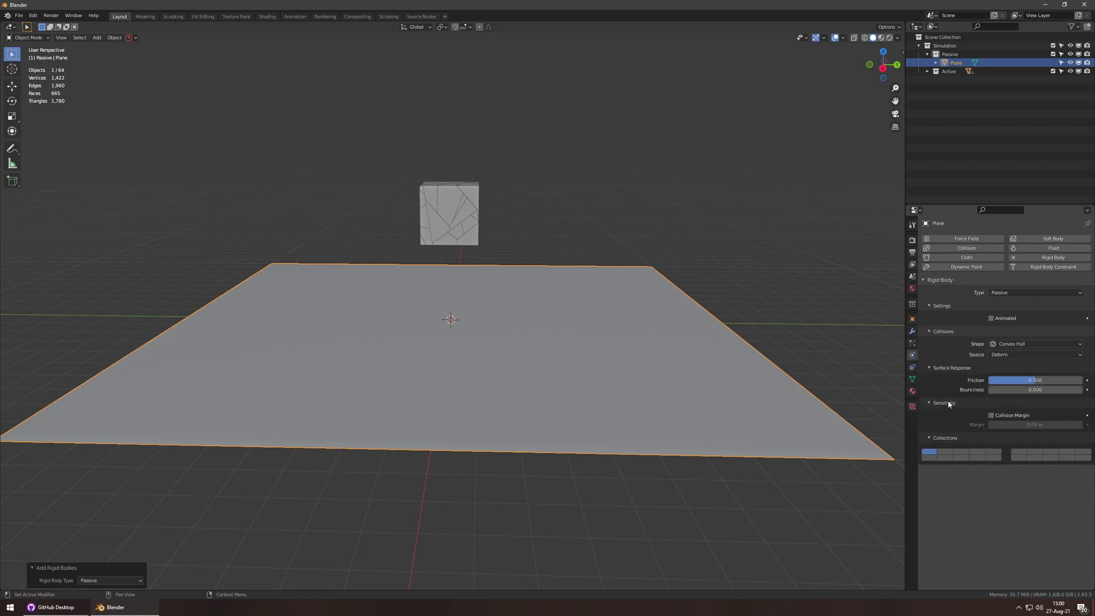
ctrl+drag(1031, 382, 1054, 382)
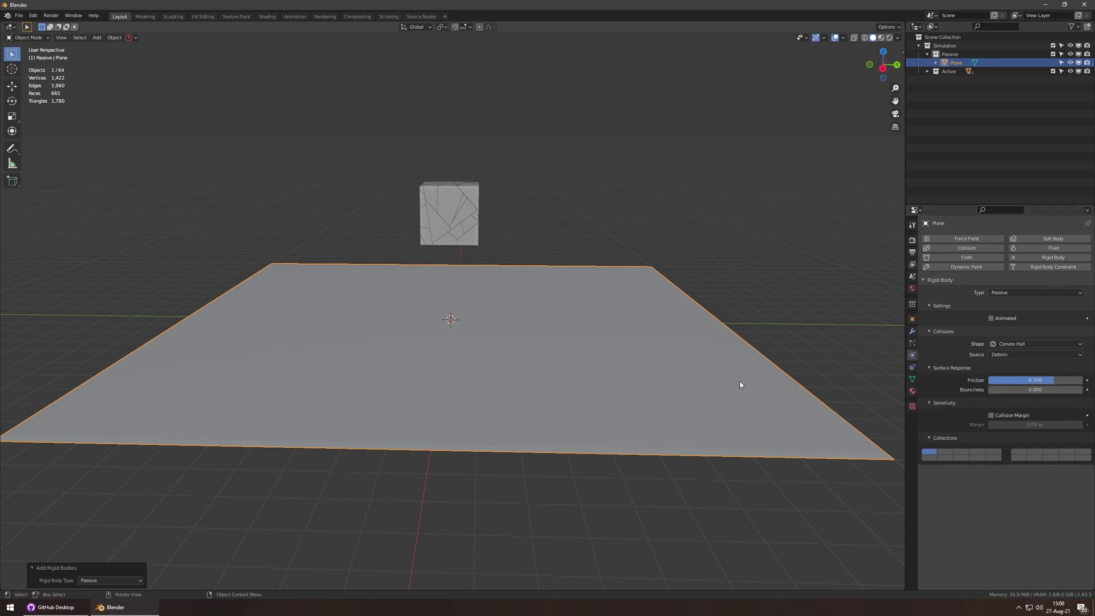
middle_drag(740, 385, 611, 350)
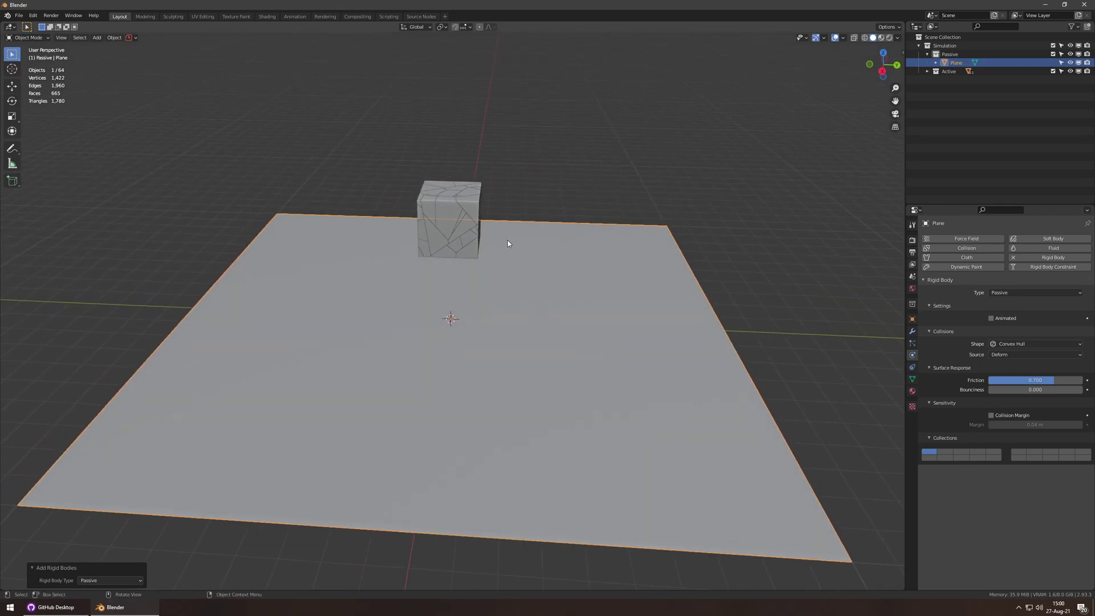
- Select all fractured cube pieces in the Active collection and make them active rigid bodies with a mass of 10 kg
click(927, 71)
click(960, 79)
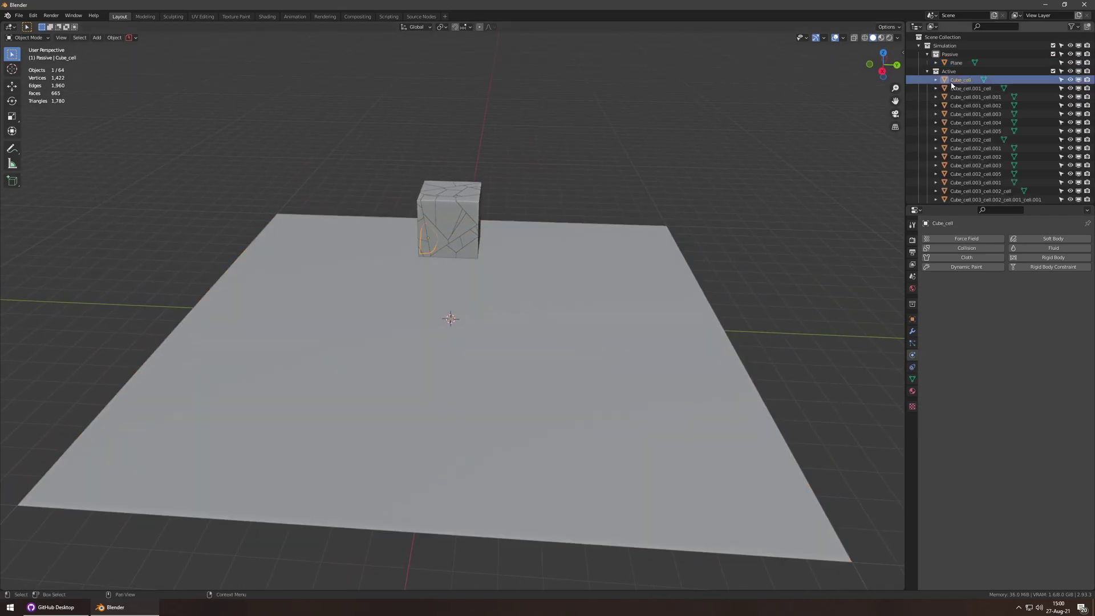
scroll(967, 168, down, 1)
scroll(968, 183, down, 16)
shift+click(968, 196)
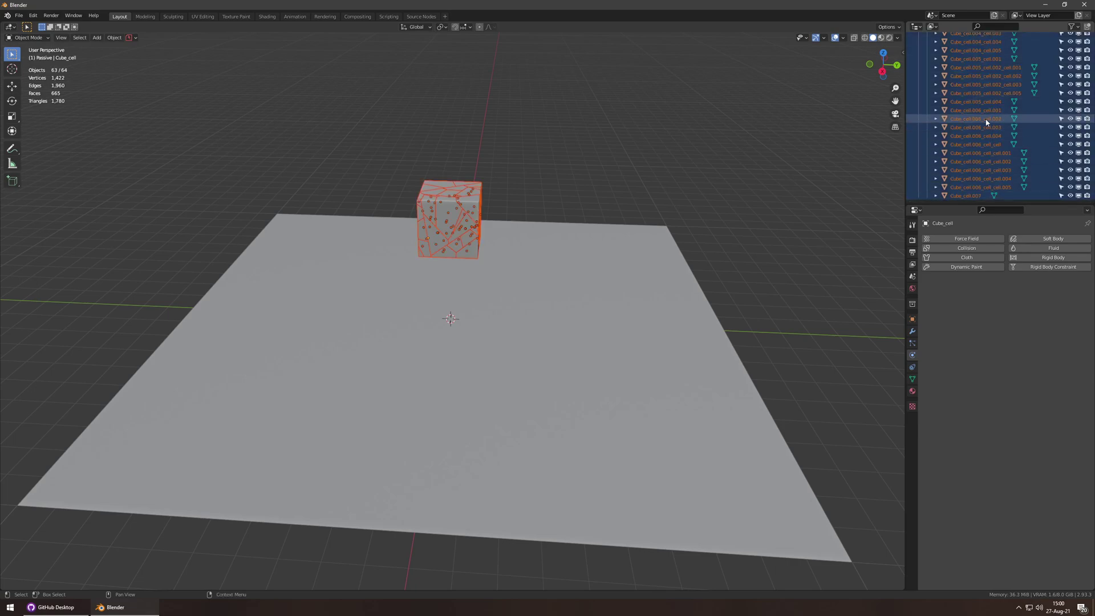
scroll(979, 119, up, 12)
scroll(977, 118, up, 6)
key(F3)
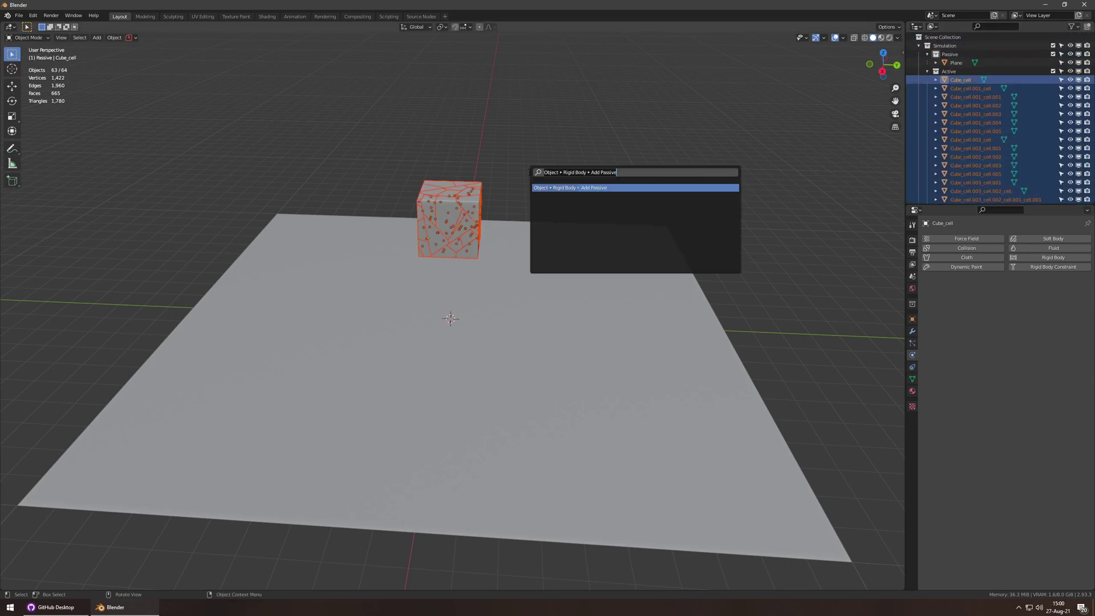
text(active)
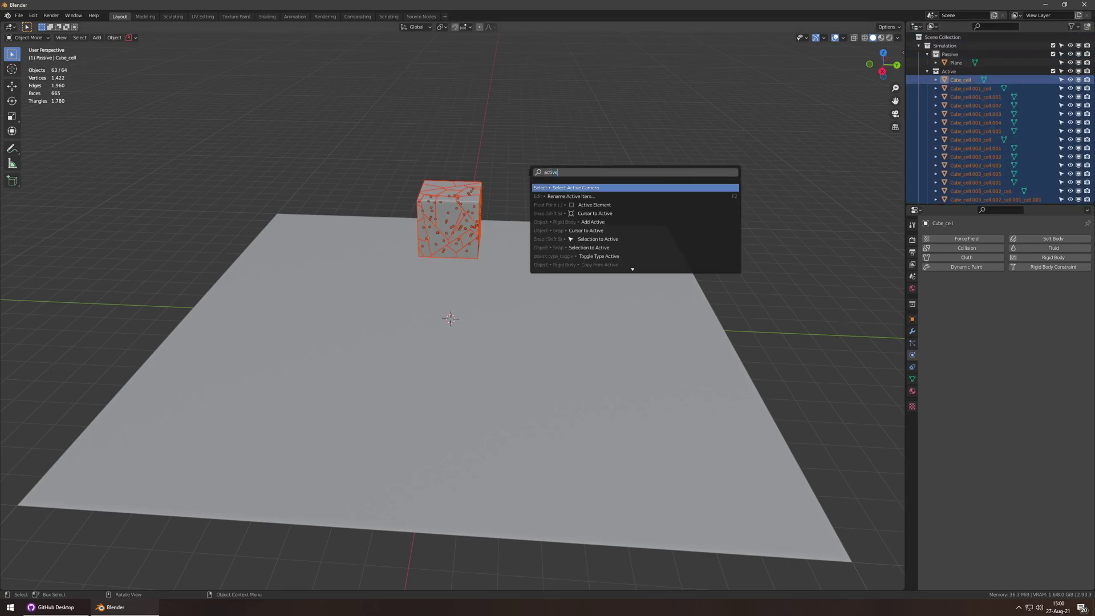
text( rigid)
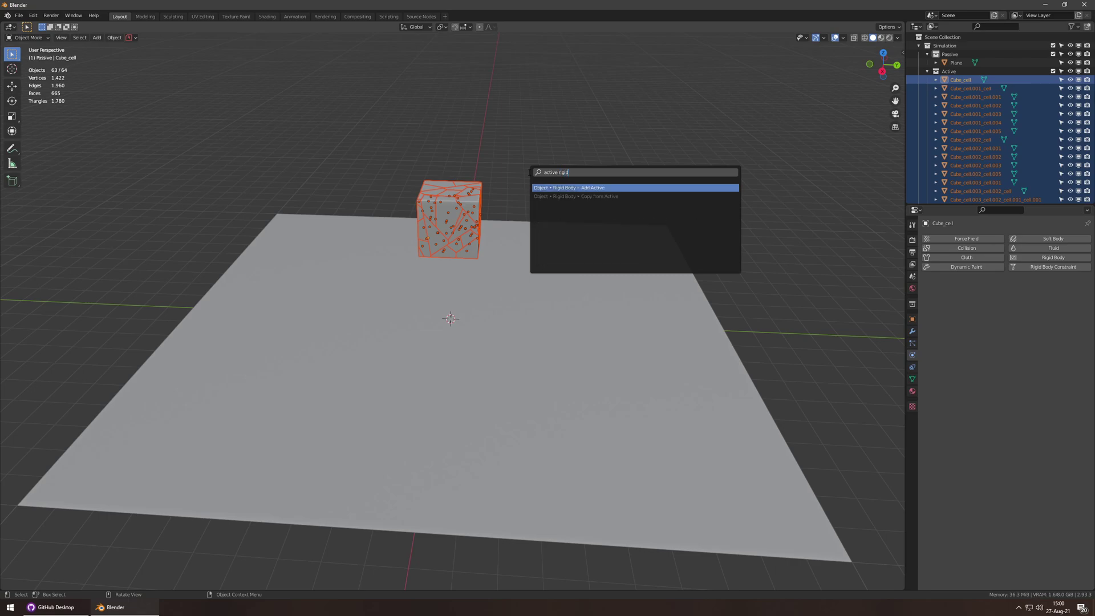
key(Return)
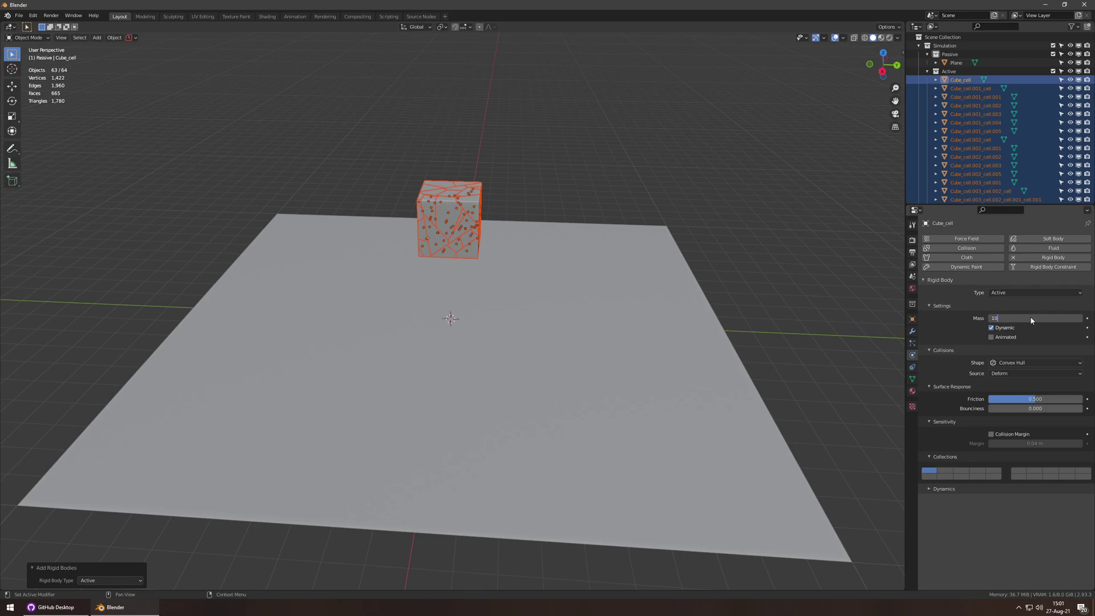
- Set the active cube piece's rigid body friction to 0.6 in its surface response settings
scroll(692, 224, up, 6)
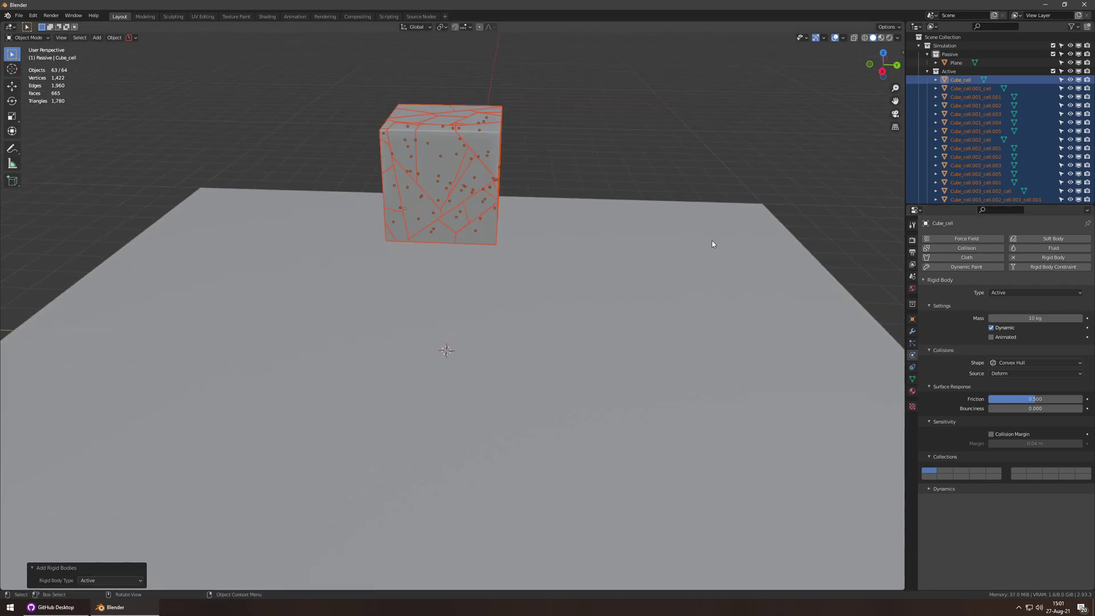
middle_drag(696, 227, 621, 281)
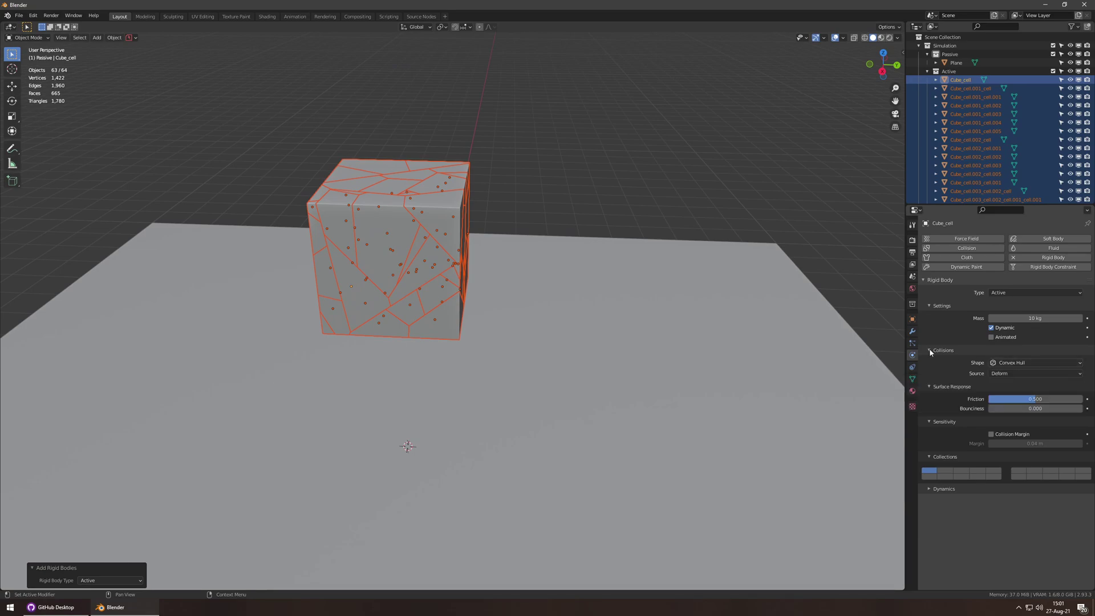
scroll(539, 322, up, 5)
middle_drag(395, 208, 484, 194)
shift+middle_drag(576, 154, 439, 376)
scroll(447, 275, down, 2)
scroll(447, 280, up, 2)
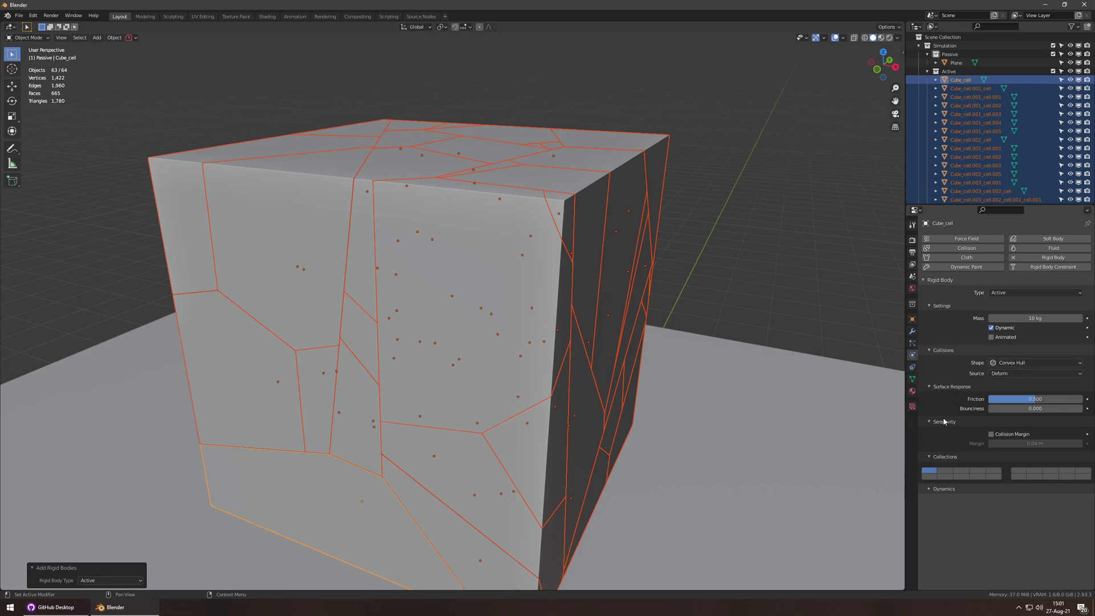
text(0.6)
key(Return)
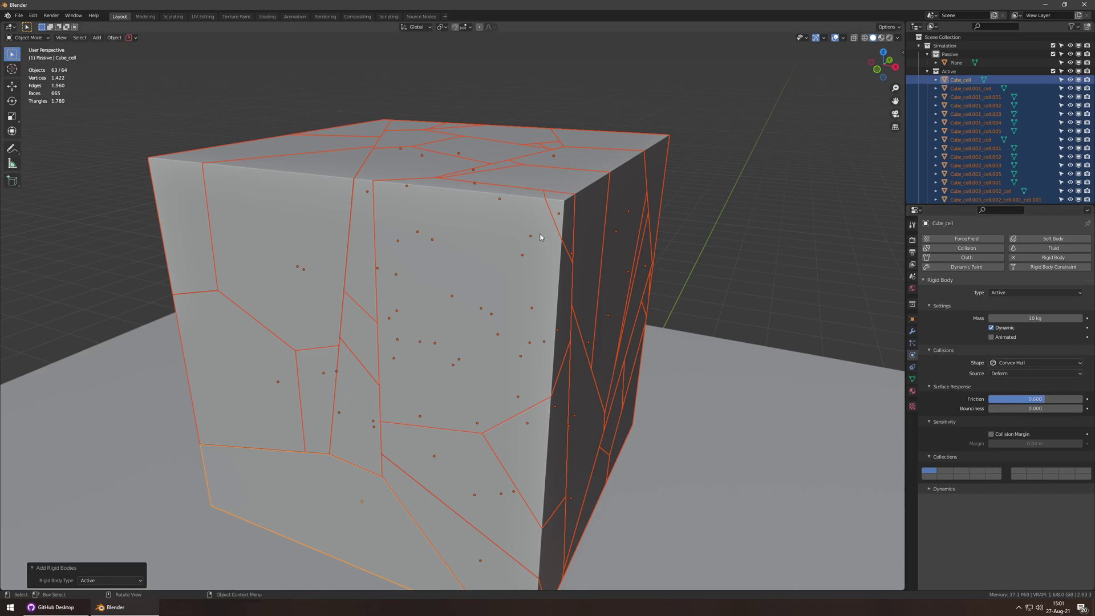
- Copy the active piece's rigid body settings to all the other selected pieces
key(F3)
text(copy from)
key(Return)
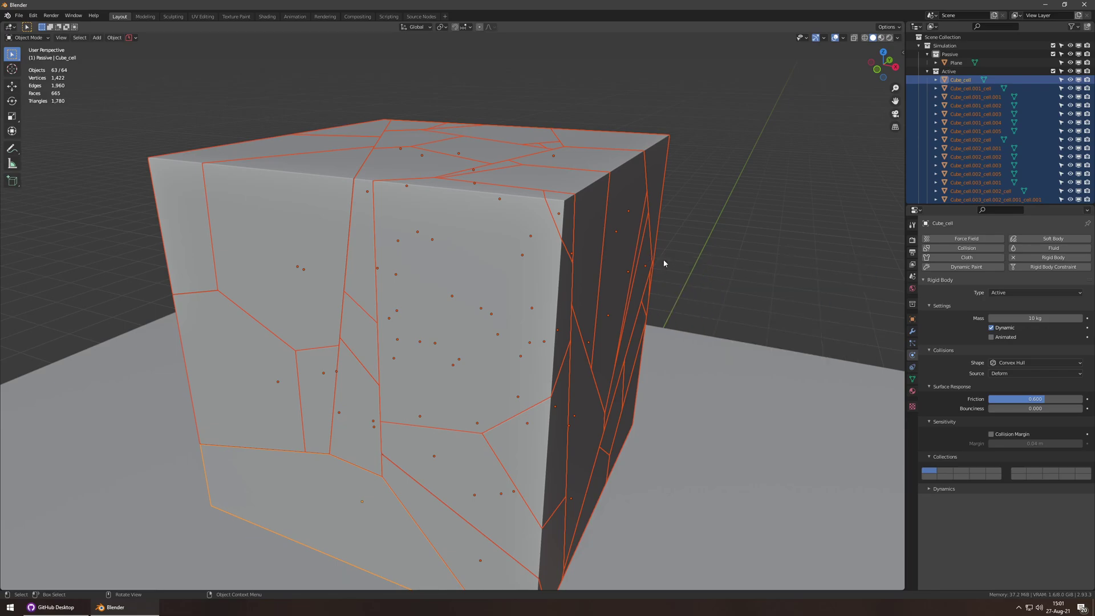
- Check the rigid body settings of another single cube piece and clear the selection
mouse_move(619, 226)
middle_down()
mouse_move(594, 214)
mouse_move(627, 217)
middle_up()
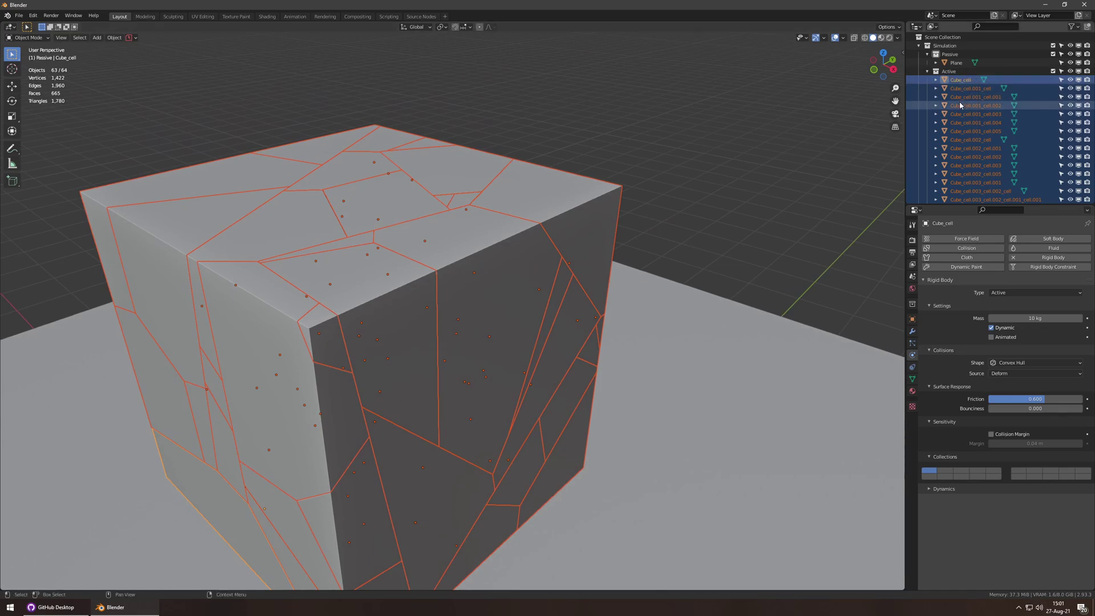
scroll(969, 186, down, 10)
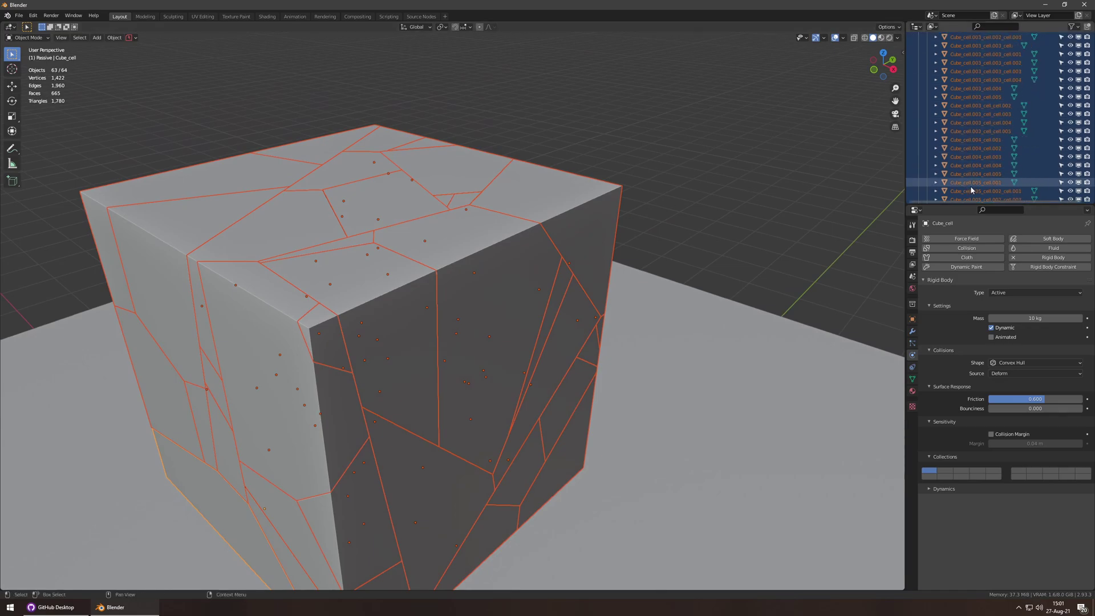
click(569, 214)
click(287, 343)
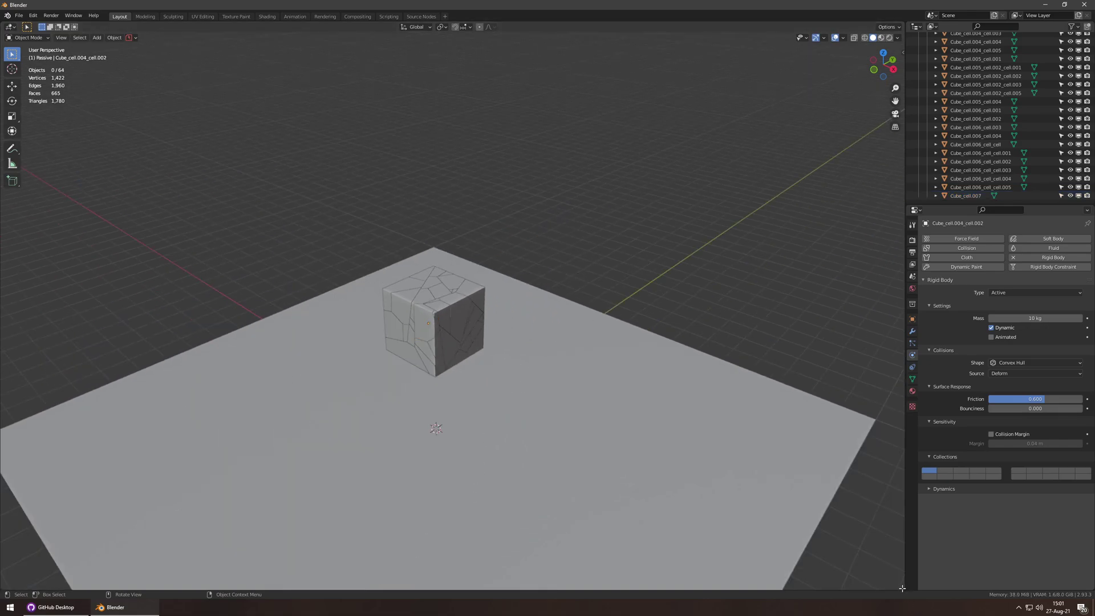
- Split off a strip along the lower edge of the 3D viewport and turn it into a Timeline
drag(902, 588, 636, 533)
key(shift+F12)
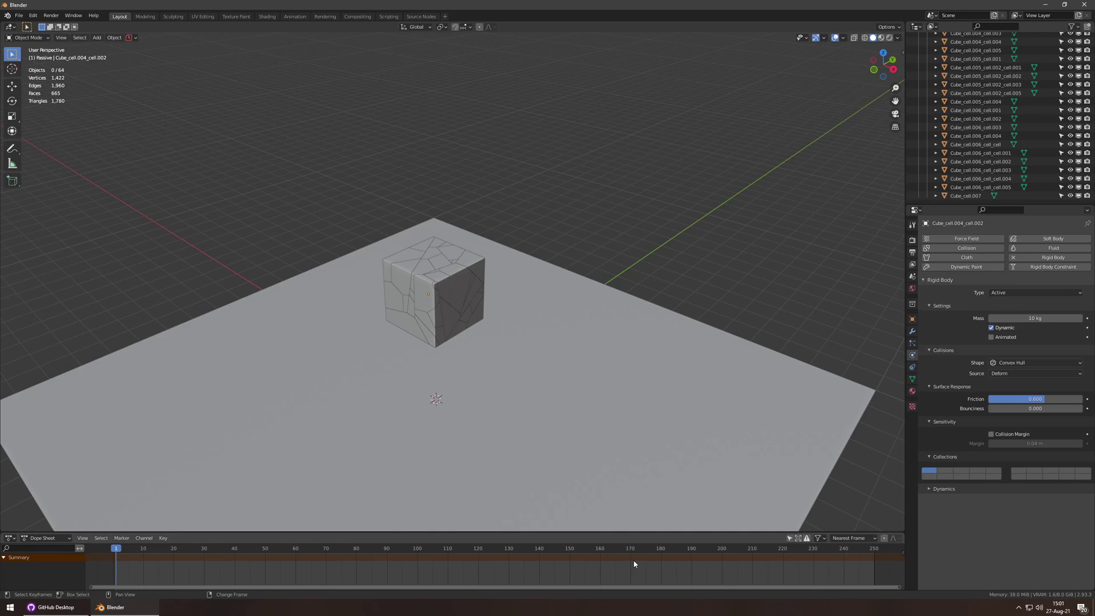
key(shift+F12)
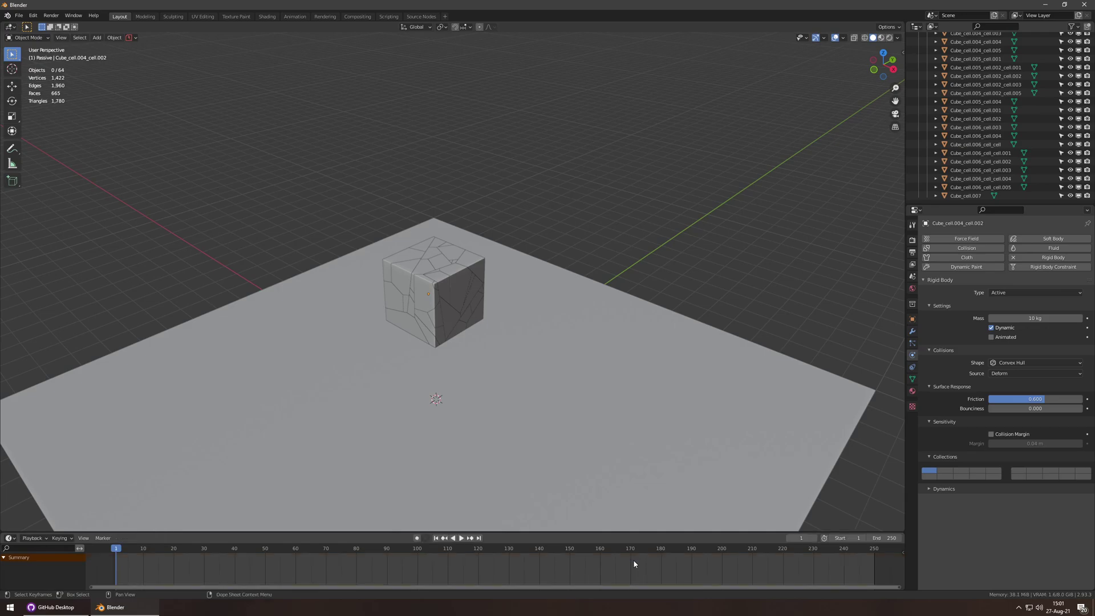
- Set the animation's end frame to 120 and fit the frame range in the timeline
click(882, 538)
text(120)
key(Return)
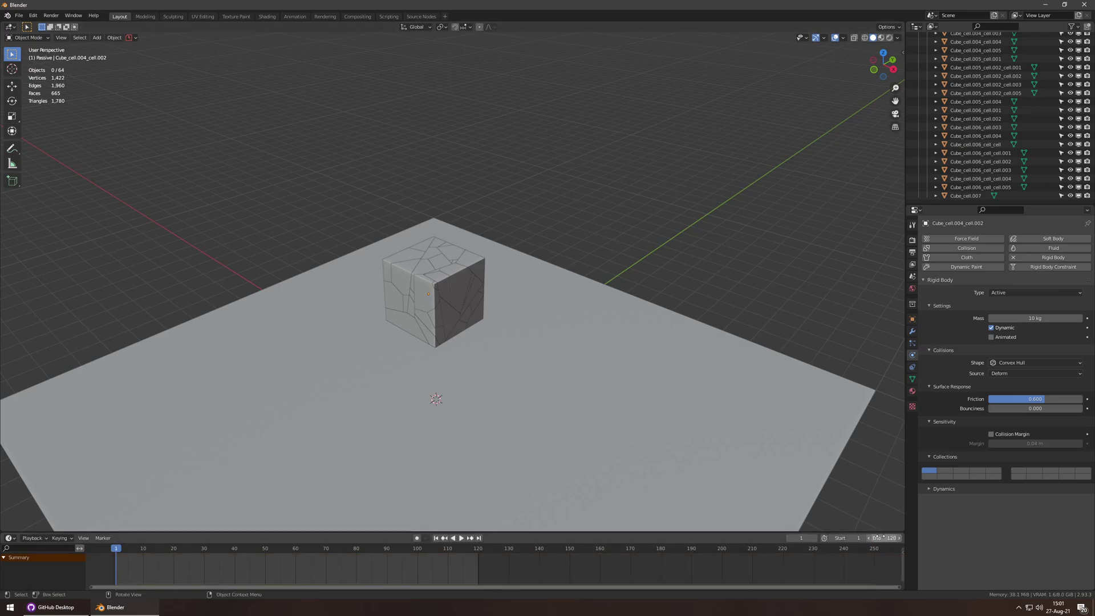
key(Home)
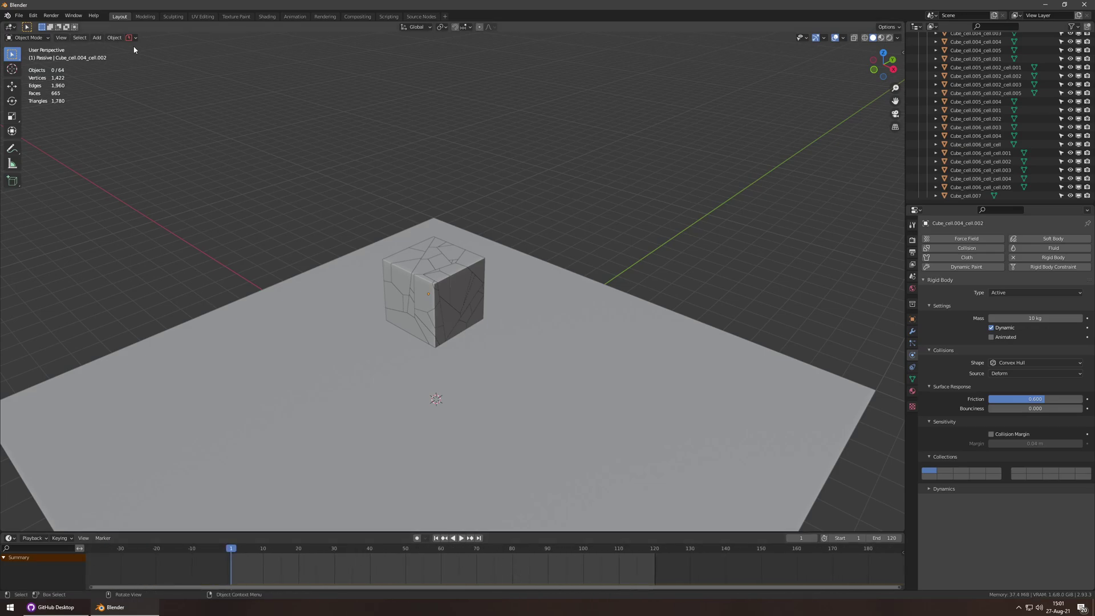
- Save the project with PowerSave under the date-based name Friday_27-August-2021_15.01_01
click(133, 38)
click(143, 53)
click(143, 68)
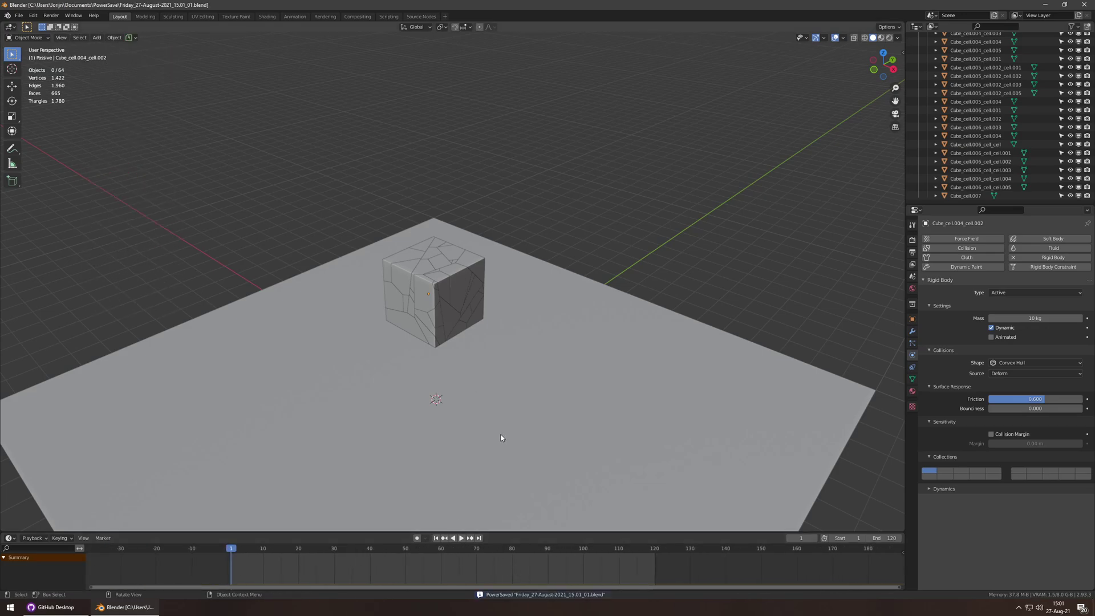
- Play back the simulation of the cube falling on the plane, stop it and save the file
key(space)
mouse_move(481, 361)
middle_down()
mouse_move(582, 374)
mouse_move(569, 411)
mouse_move(547, 319)
mouse_move(485, 324)
mouse_move(493, 349)
middle_up()
scroll(516, 317, up, 2)
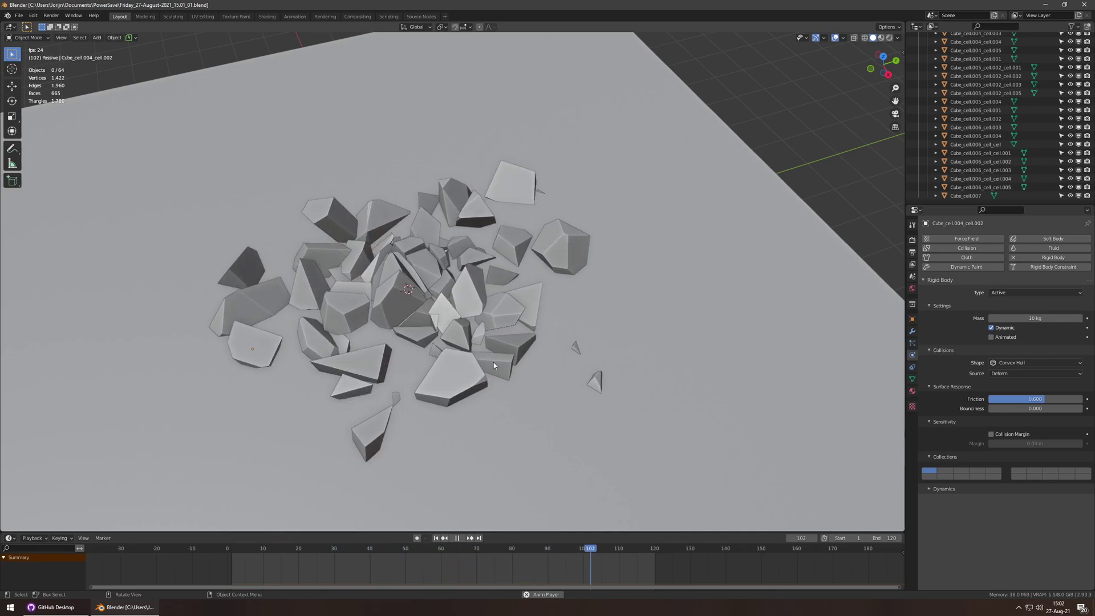
key(space)
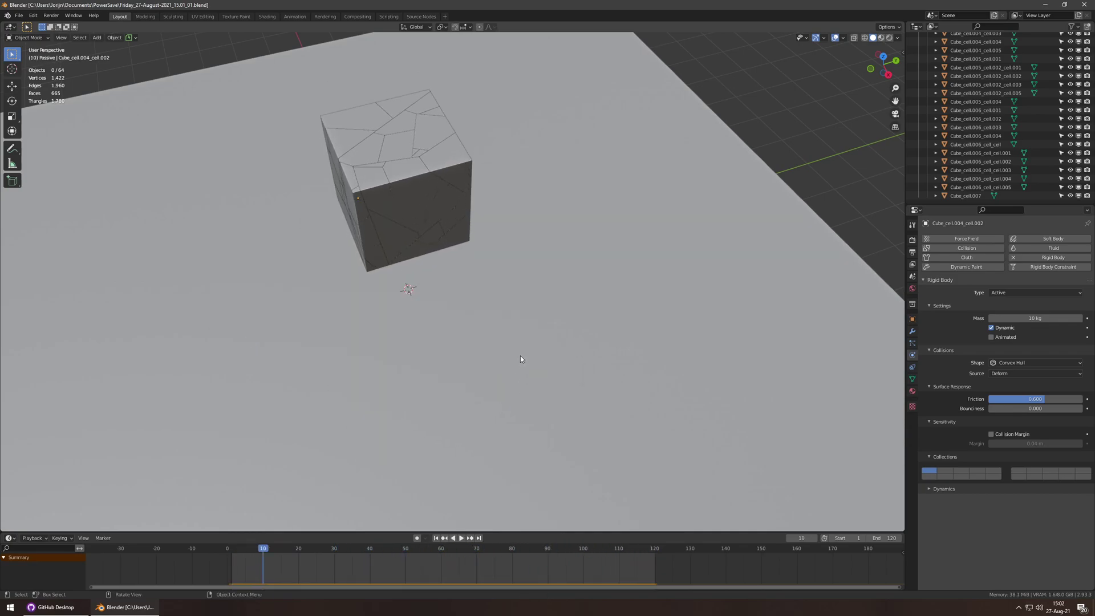
key(ctrl+s)
- Replay the simulation up to frame 40 and inspect closely from the right side view how the pieces rest on the ground plane
scroll(399, 568, down, 3)
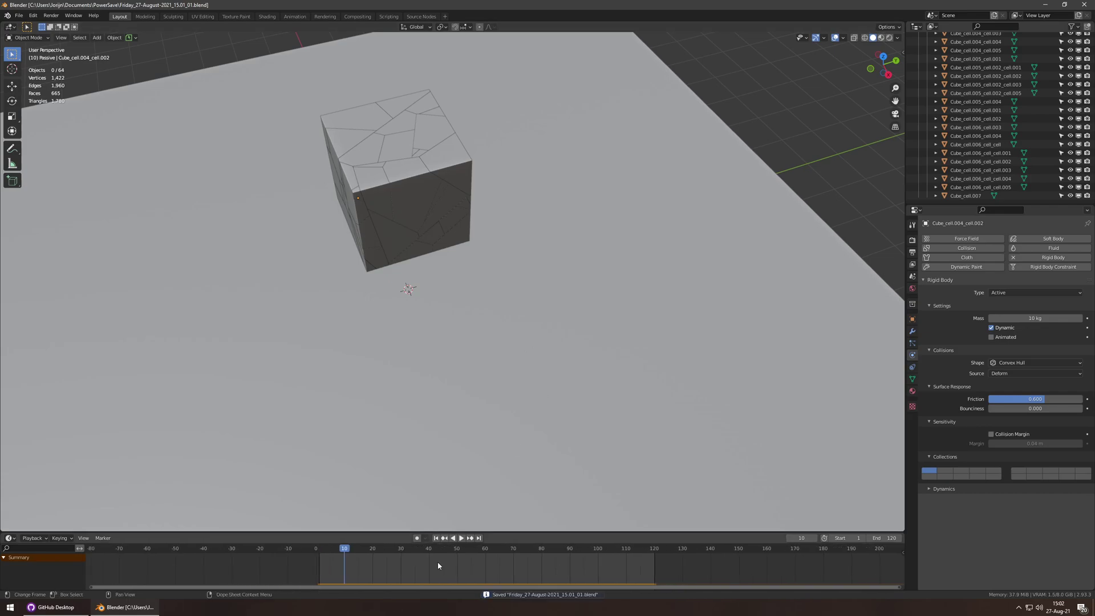
scroll(515, 317, down, 2)
middle_drag(515, 317, 518, 245)
scroll(549, 239, down, 3)
key(space)
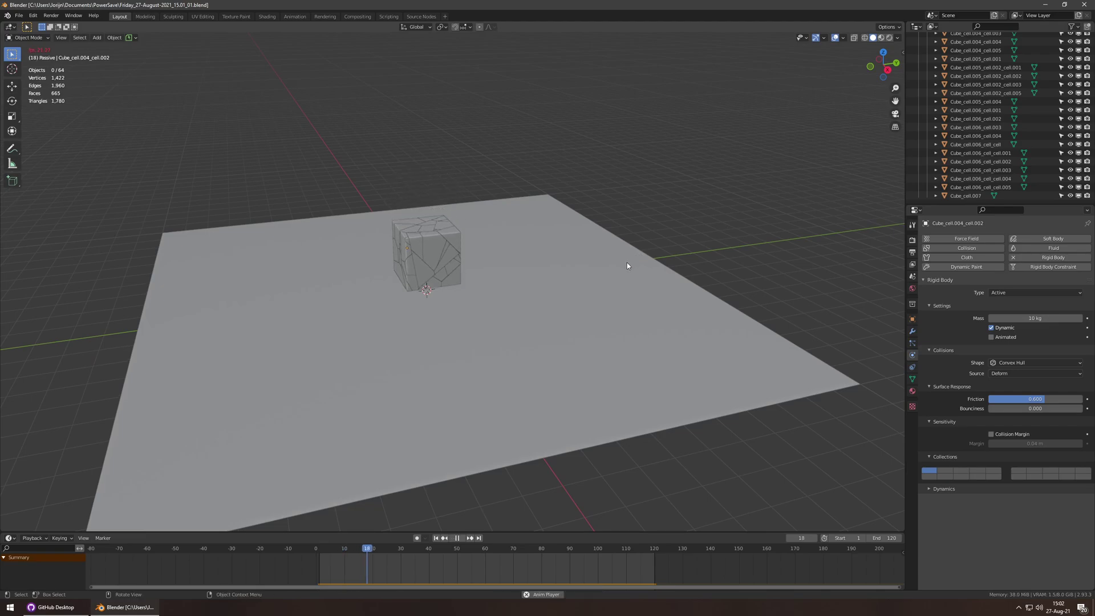
key(KP_3)
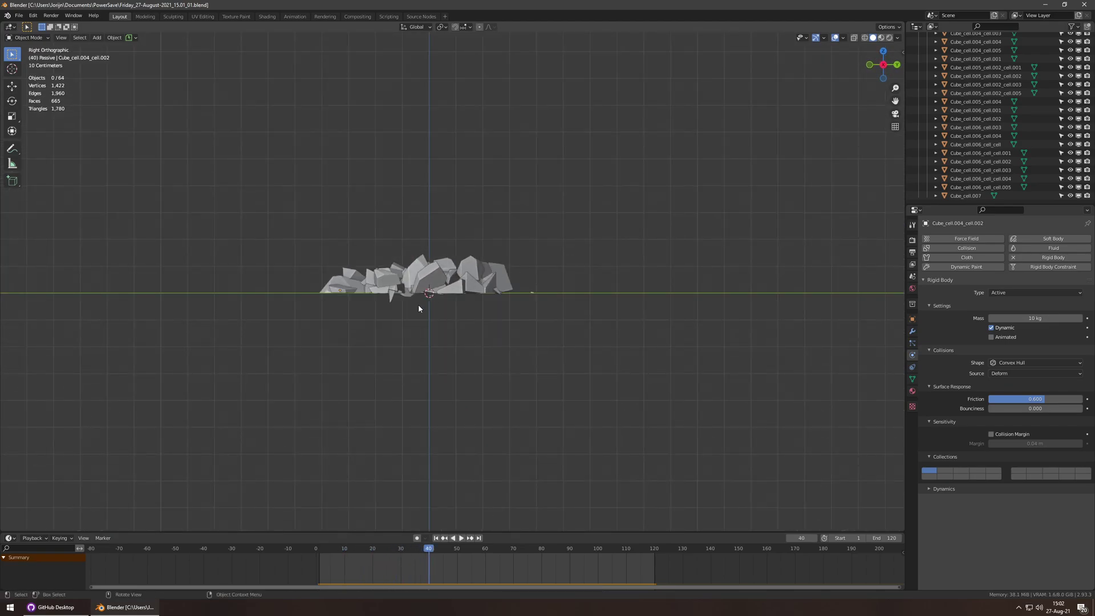
scroll(416, 310, up, 10)
shift+middle_drag(490, 281, 353, 248)
scroll(698, 292, up, 5)
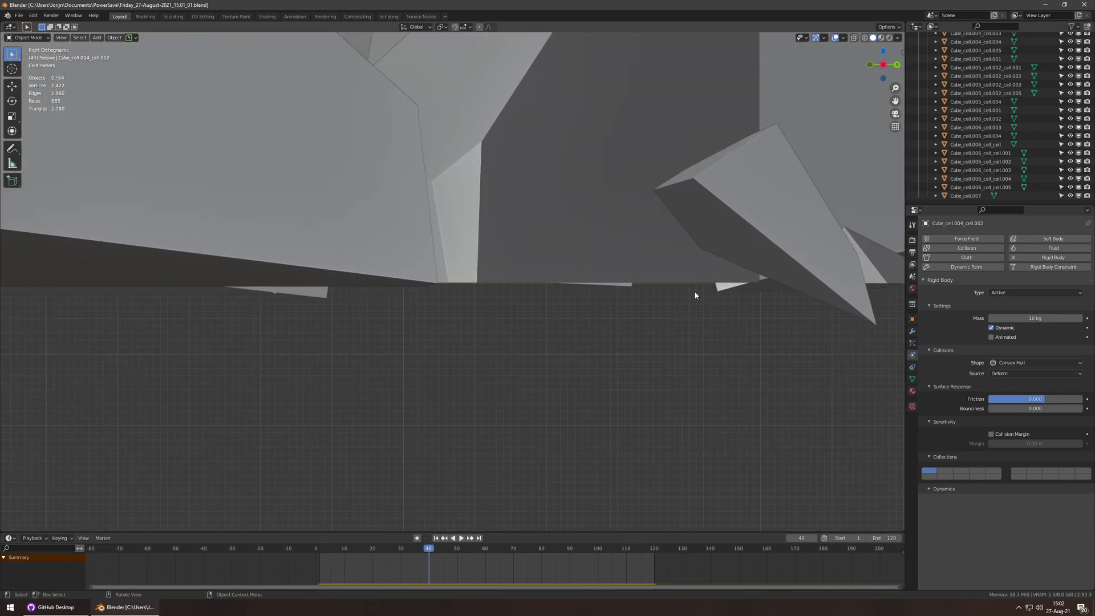
shift+middle_drag(708, 282, 505, 266)
scroll(489, 229, up, 7)
scroll(488, 227, up, 6)
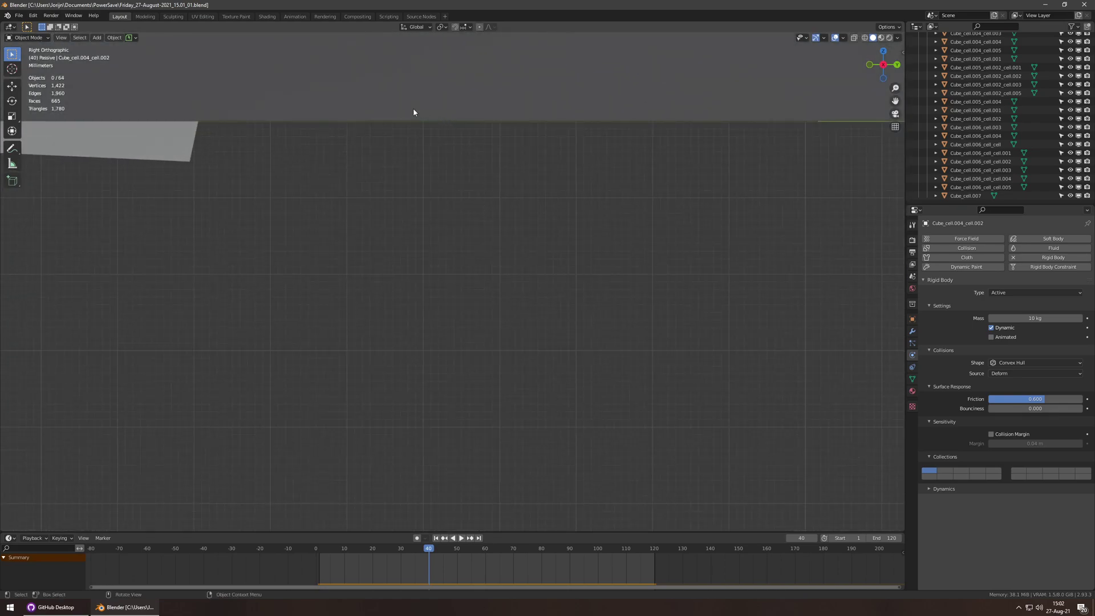
shift+middle_drag(410, 111, 468, 276)
scroll(471, 266, down, 20)
scroll(591, 206, down, 6)
- Collapse the Active collection and exclude the Passive collection with the ground plane from the view layer
middle_drag(591, 206, 429, 340)
scroll(428, 340, up, 4)
click(601, 295)
middle_drag(600, 295, 645, 304)
scroll(991, 103, up, 10)
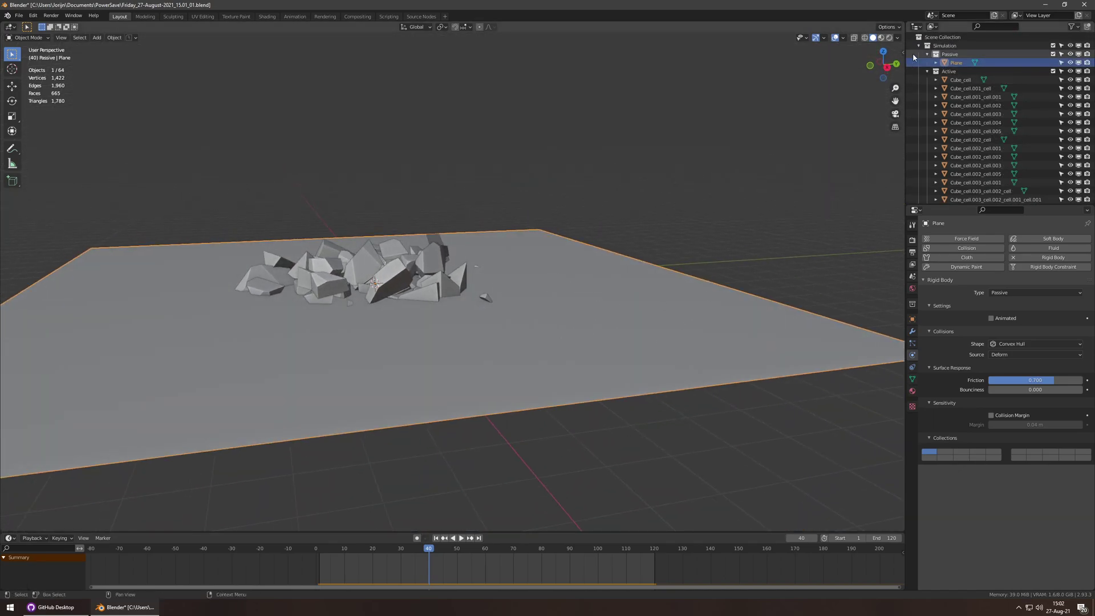
click(928, 72)
click(1008, 124)
click(1053, 53)
- Play the simulation with the ground plane hidden, save the file and stop playback
middle_drag(622, 213, 489, 299)
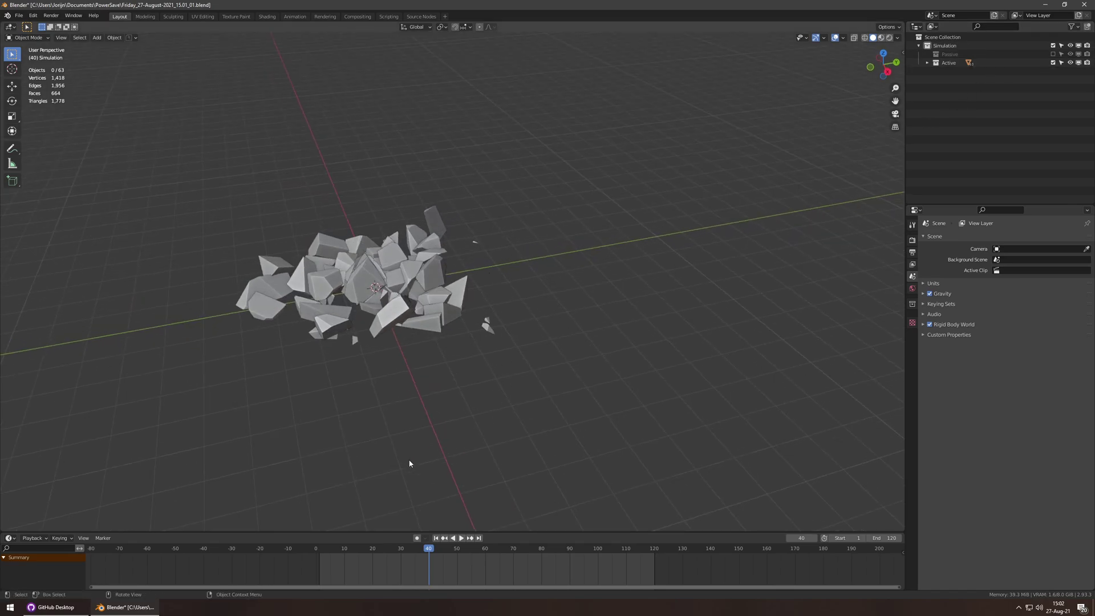
key(space)
key(ctrl+s)
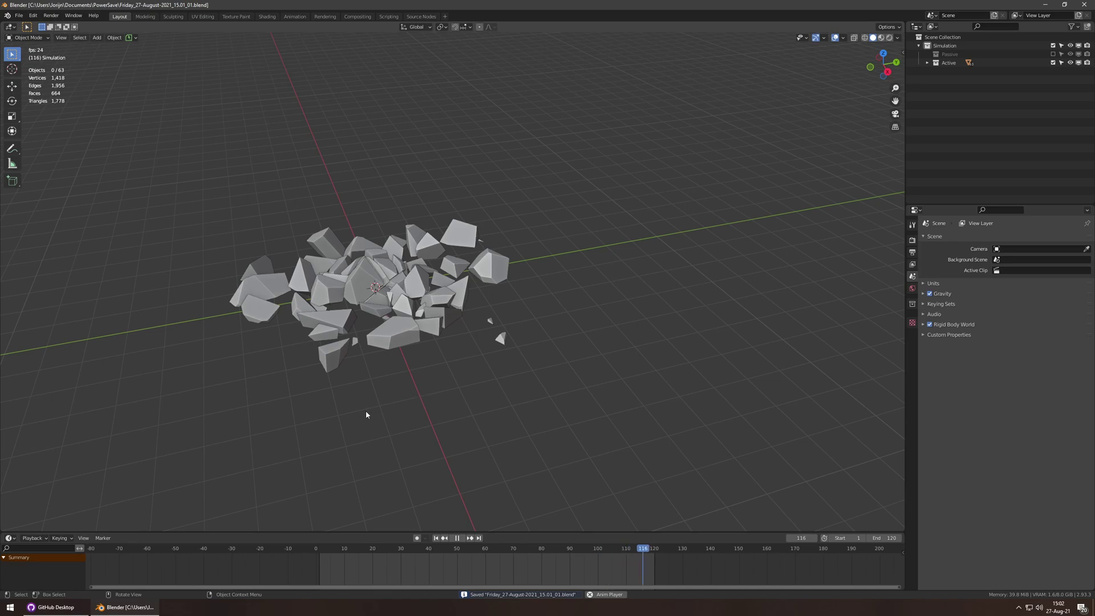
key(space)
- Move the playhead to frame 0 and save the file
click(301, 547)
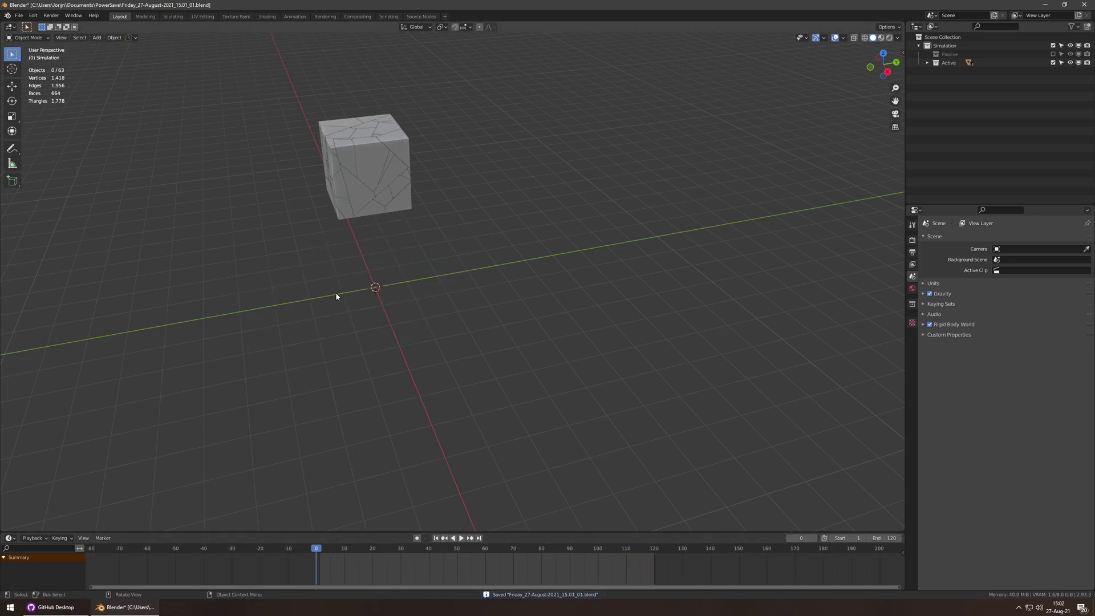
middle_drag(336, 294, 328, 335)
key(ctrl+s)
drag(503, 354, 542, 374)
shift+middle_drag(428, 231, 501, 292)
key(ctrl+s)
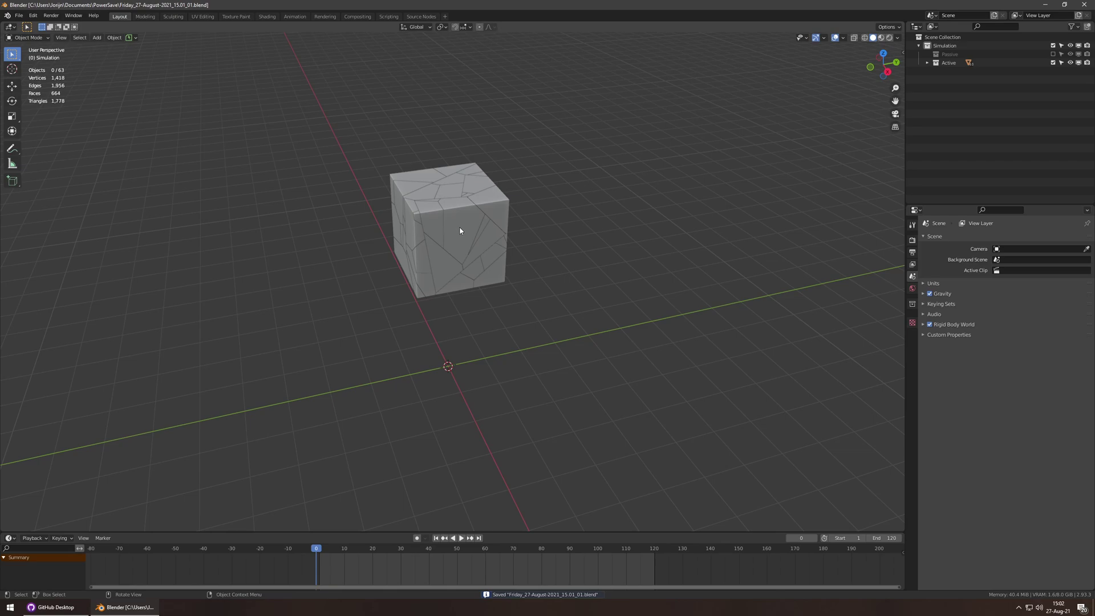
- Set the animation's frame range to start at 0 and end at 119, and save the file
click(831, 538)
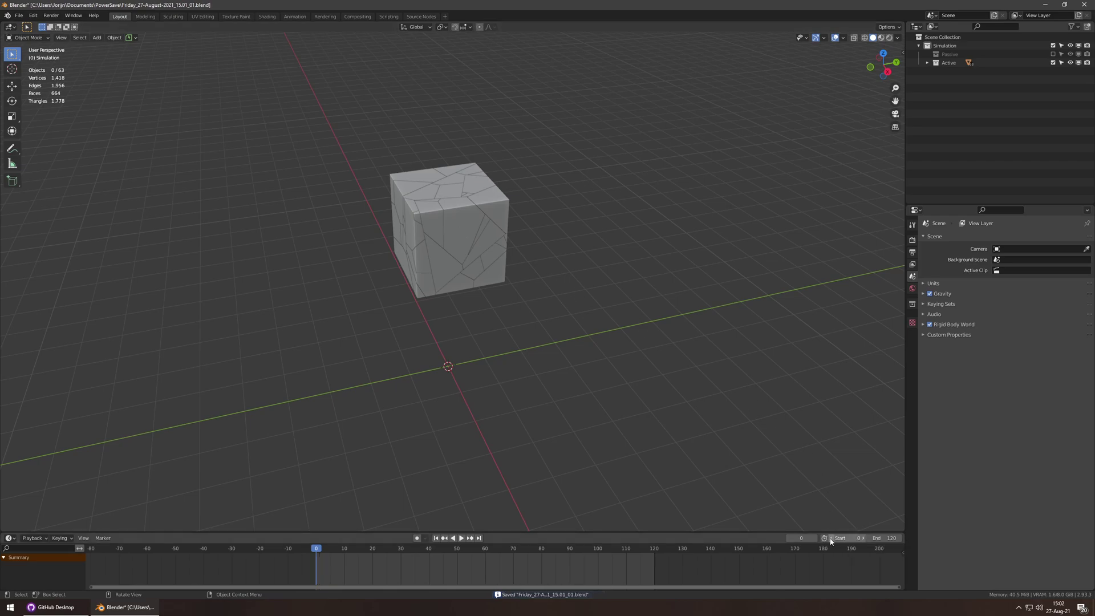
click(868, 539)
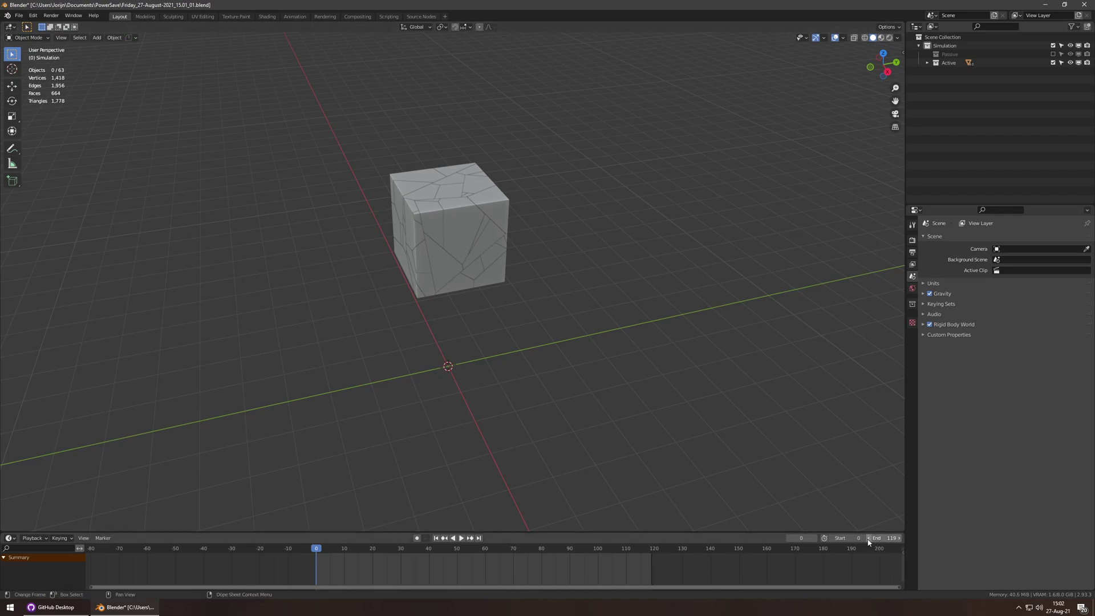
key(ctrl+s)
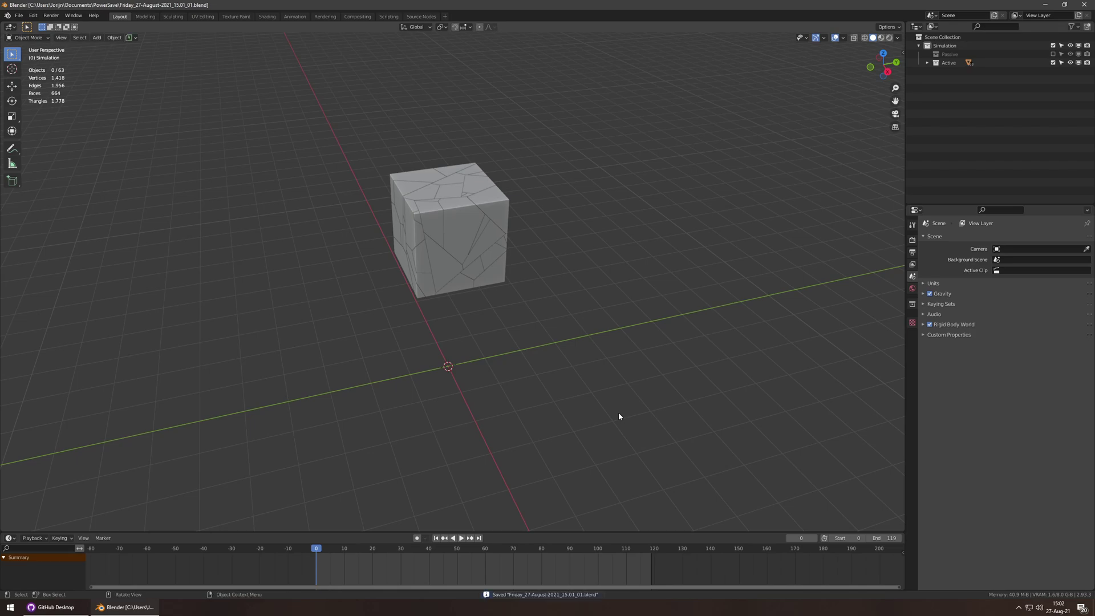
- Show the SourceOps settings in the 3D viewport's sidebar and widen the sidebar so the fields are readable
key(F3)
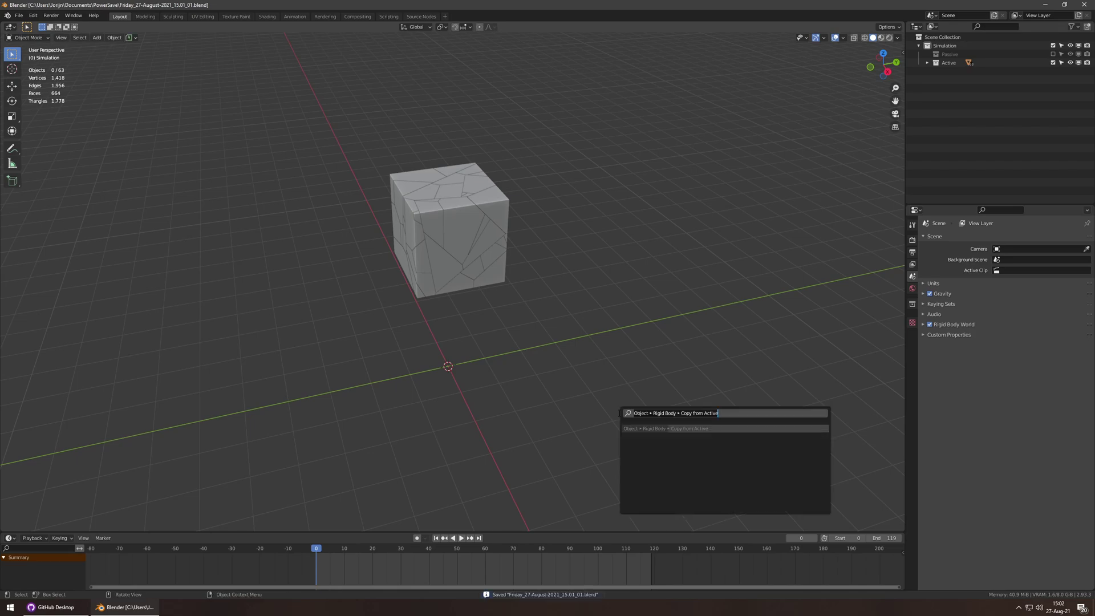
key(Escape)
key(n)
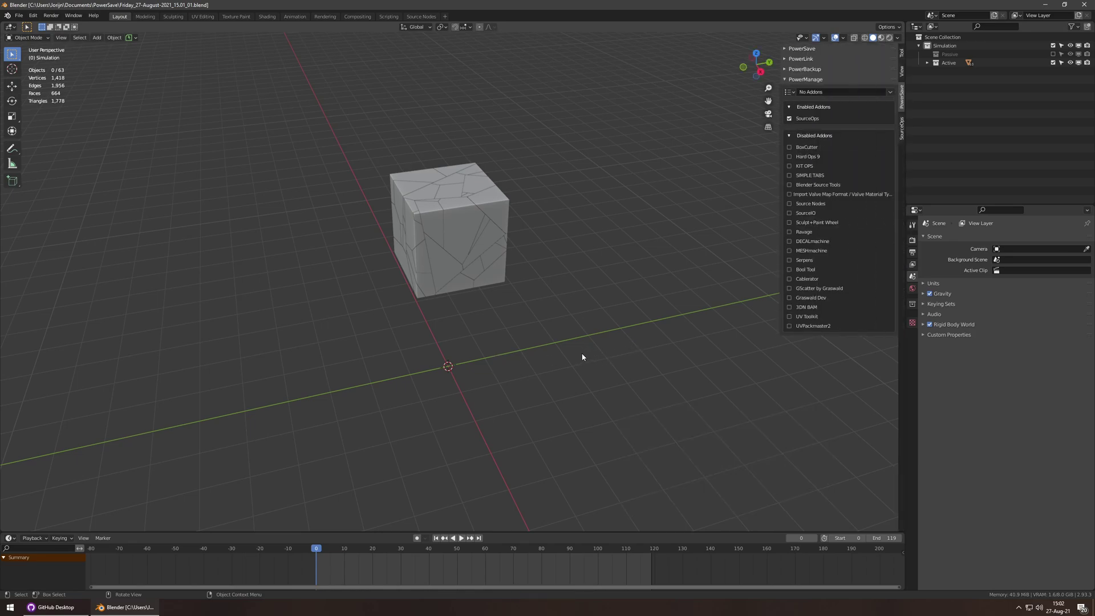
click(900, 127)
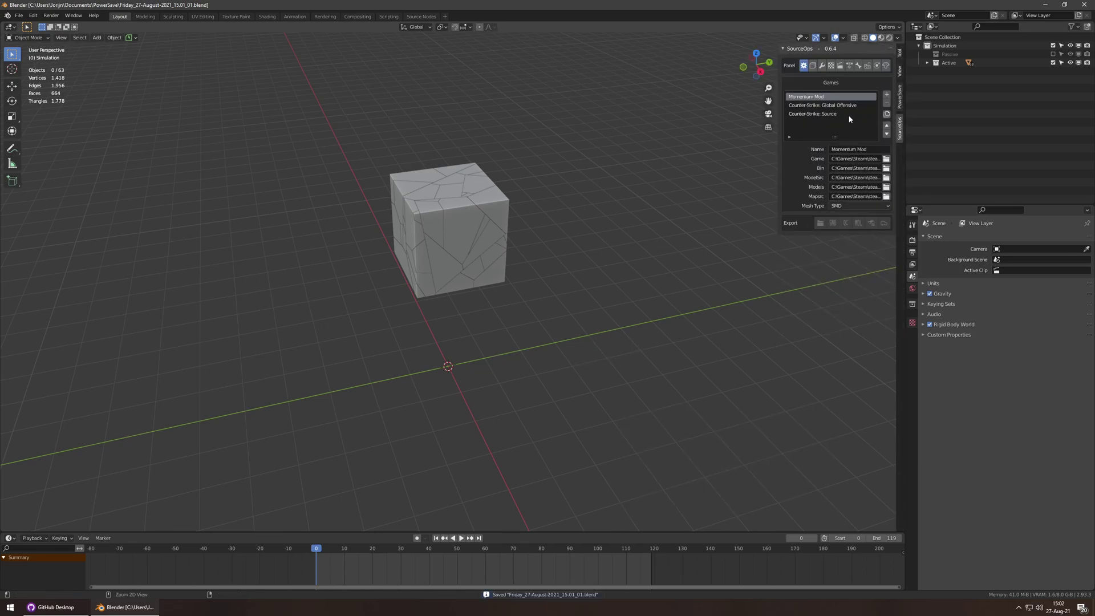
drag(777, 93, 717, 94)
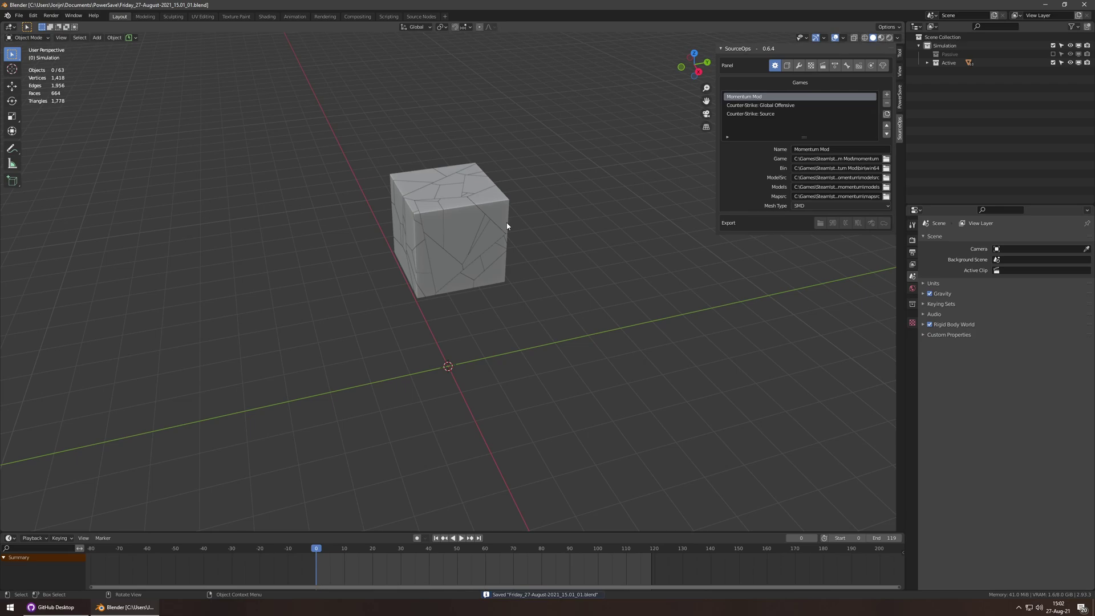
scroll(488, 231, up, 4)
middle_drag(604, 266, 494, 245)
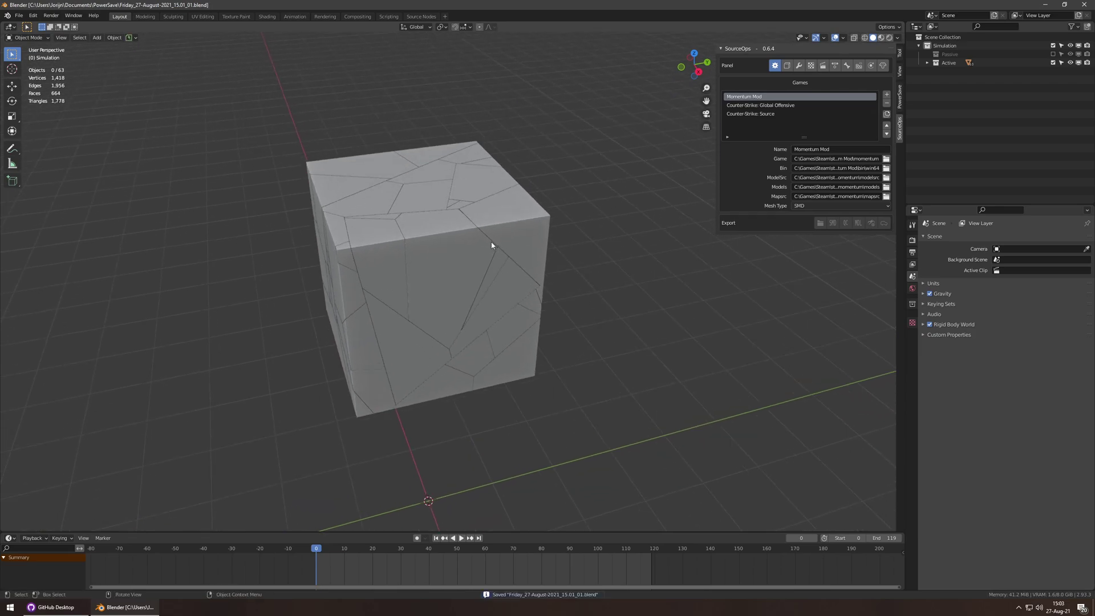
- In SourceOps' simulation settings, set the simulation input to the Active collection
click(871, 65)
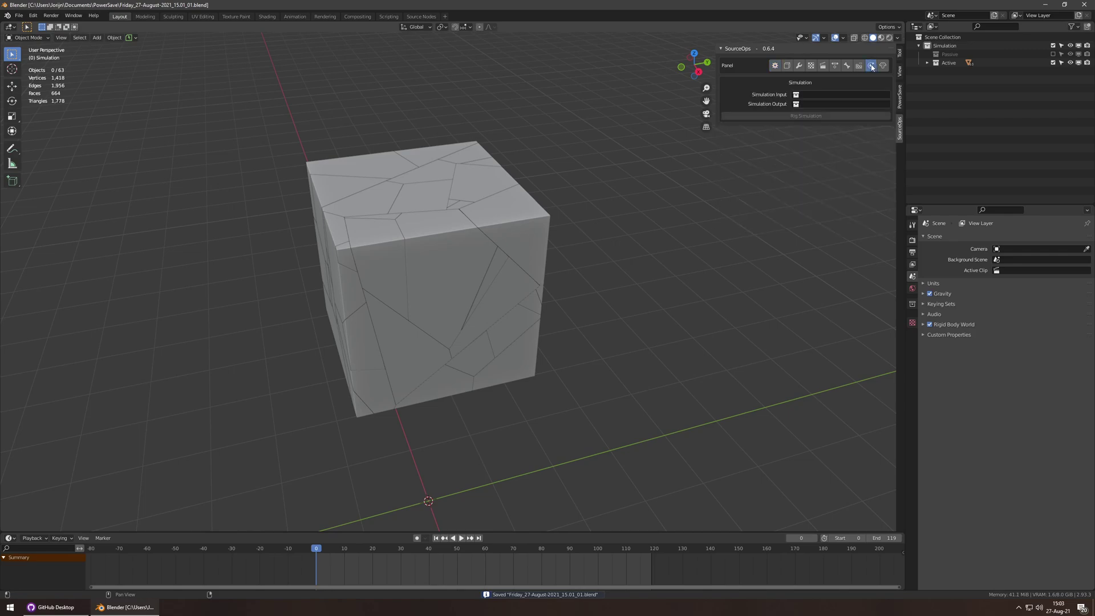
click(791, 95)
click(810, 108)
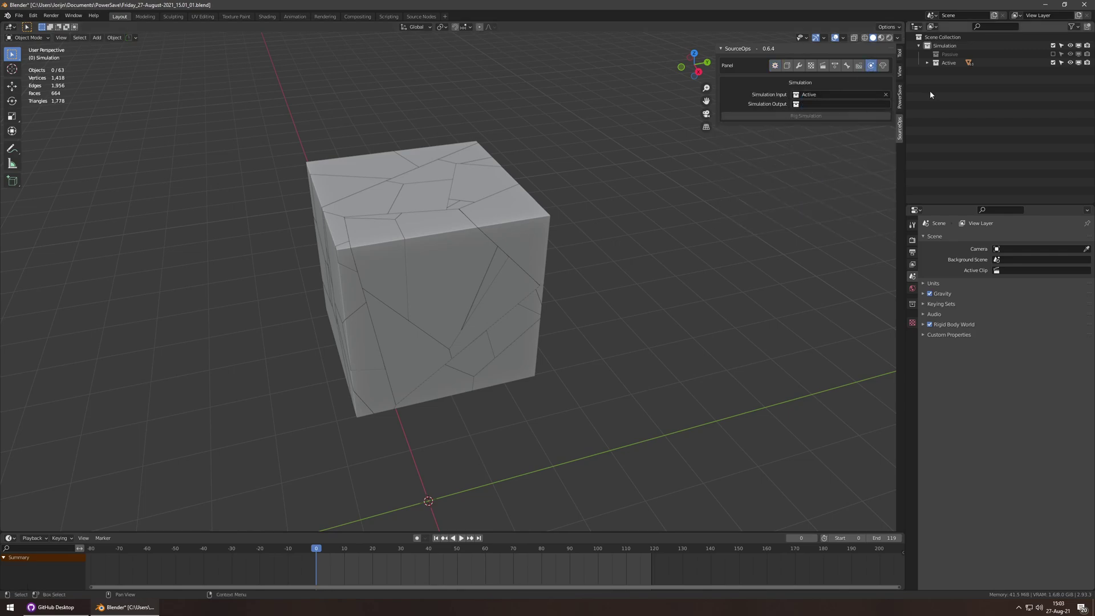
- Create a new collection directly under the Scene Collection and name it Export
key(c)
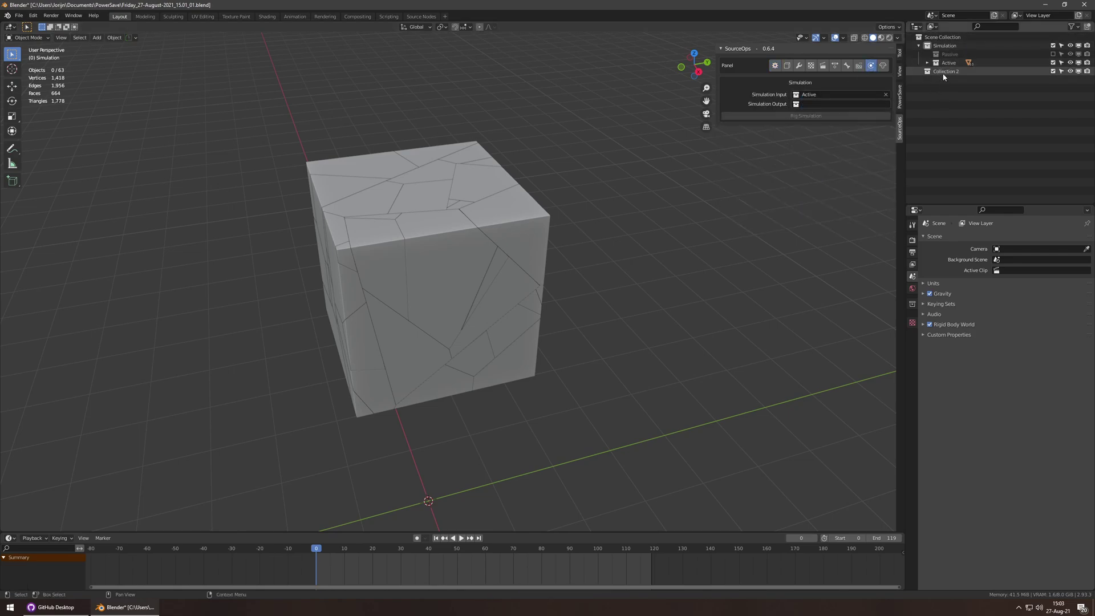
double_click(945, 72)
text(Sxport)
key(Return)
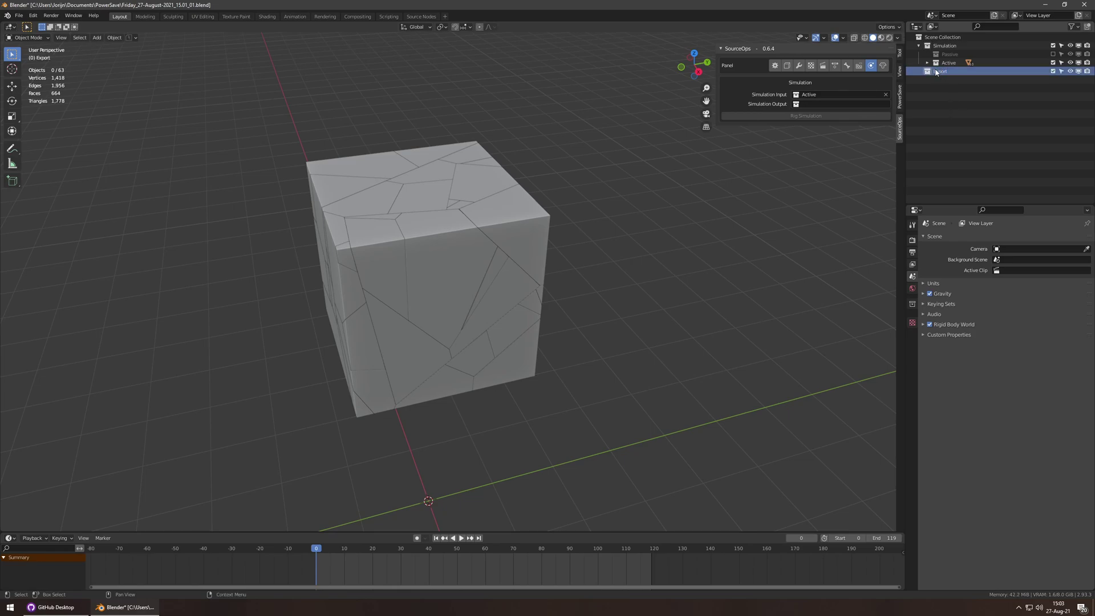
- Add a collection named Reference inside Export and set it as the simulation output
key(c)
double_click(945, 81)
text(Reference)
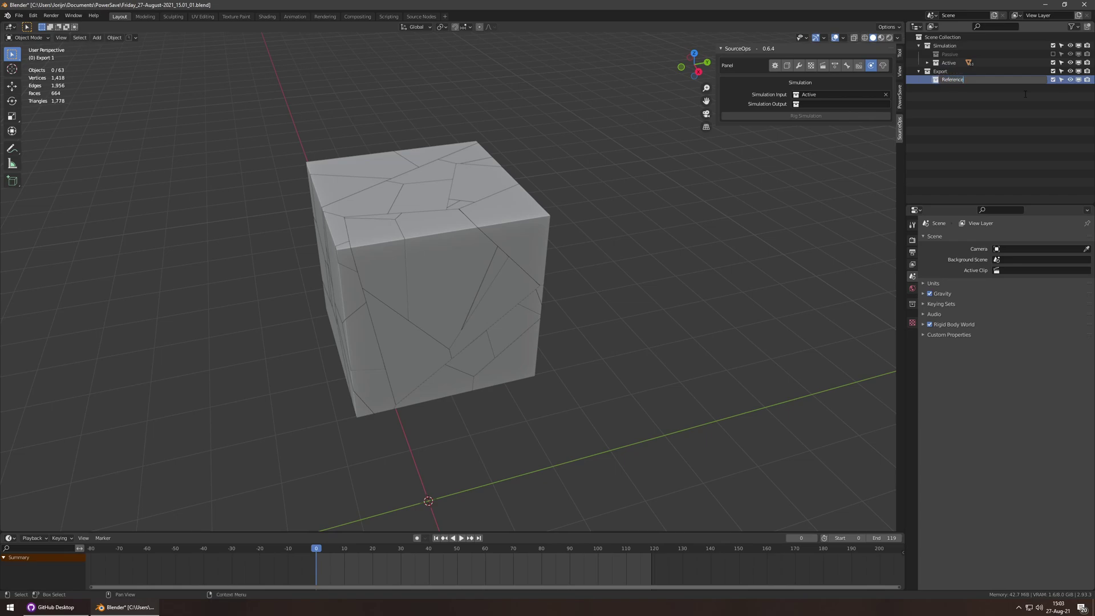
key(Return)
click(843, 104)
click(822, 142)
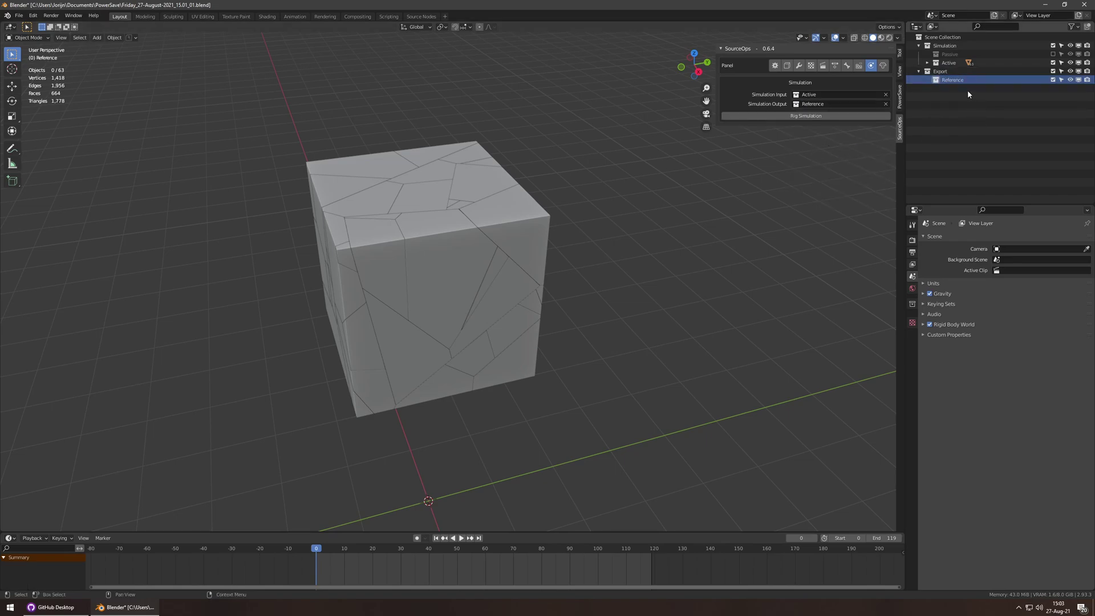
- Make one of the cube's fractured pieces the active object and rig the simulation
click(803, 117)
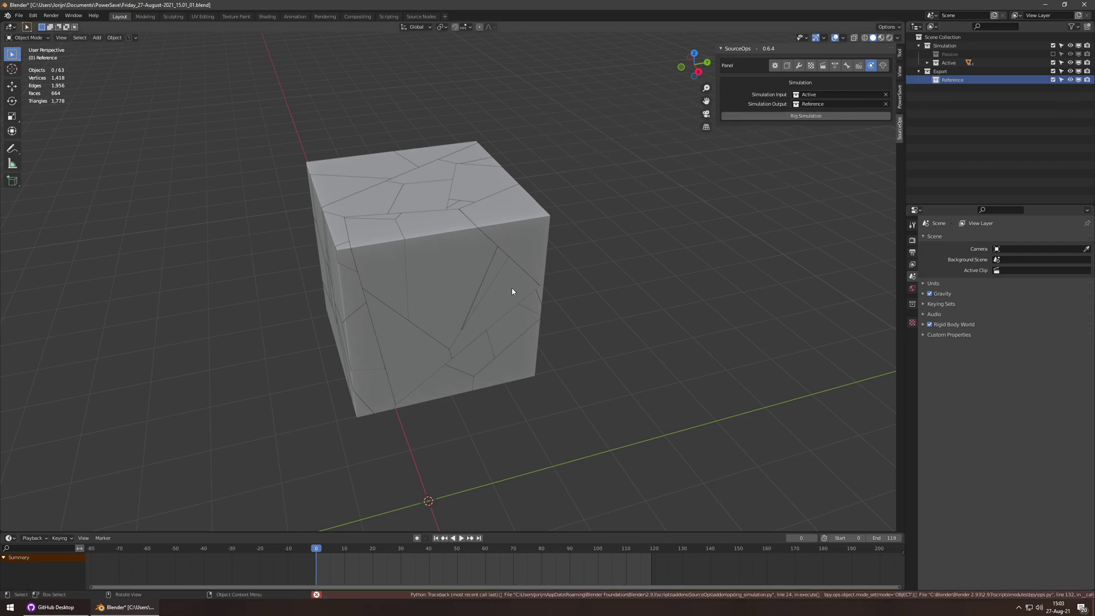
click(444, 244)
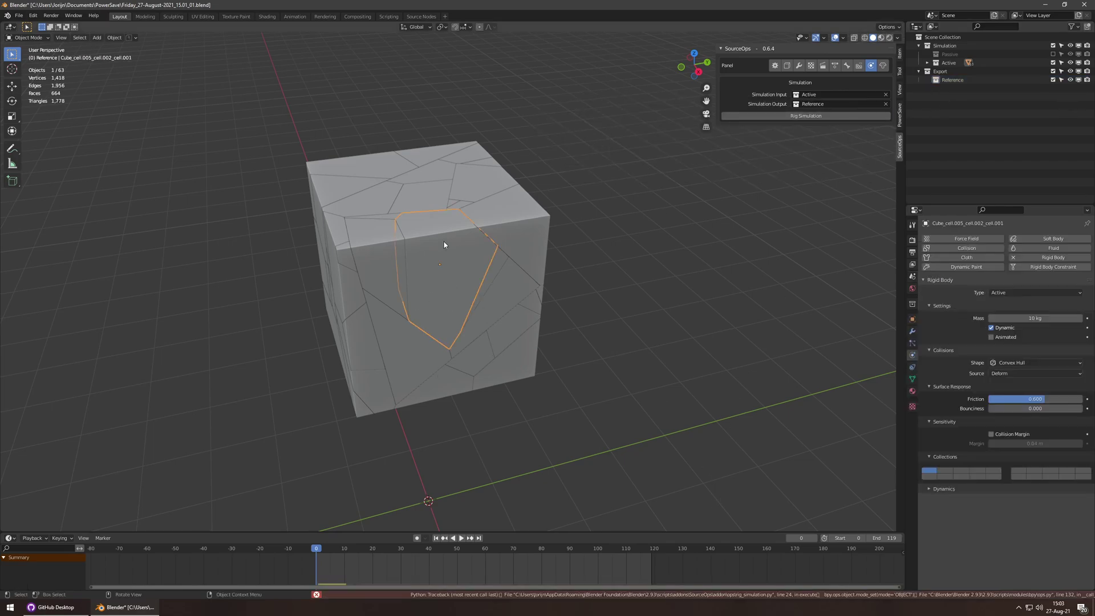
click(799, 116)
middle_drag(459, 251, 767, 203)
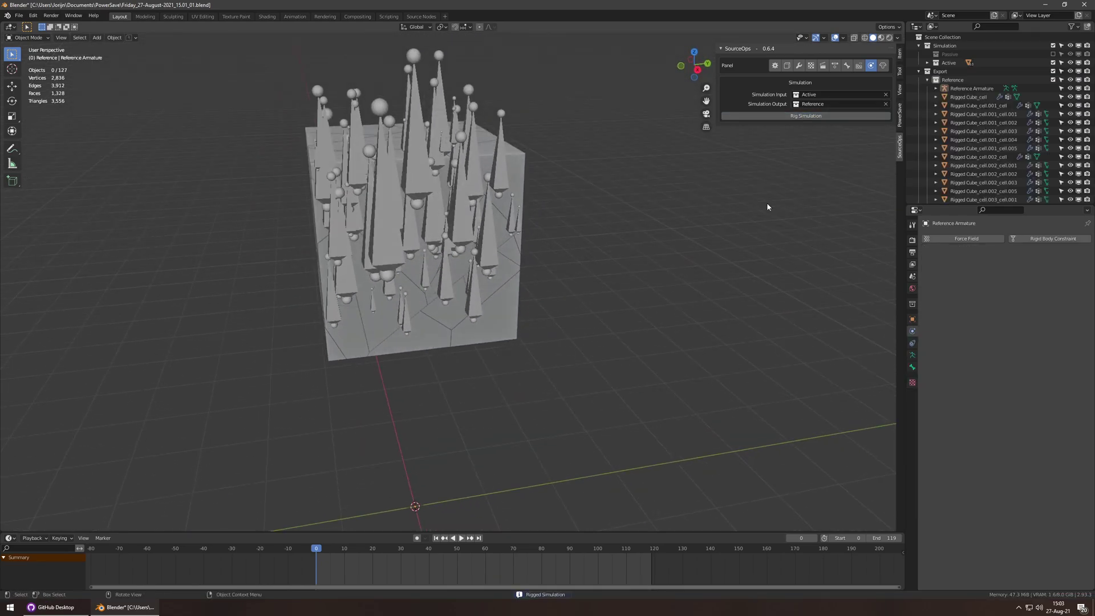
- Include the Passive and Active collections again and exclude their parent Simulation collection from the view layer
click(1053, 63)
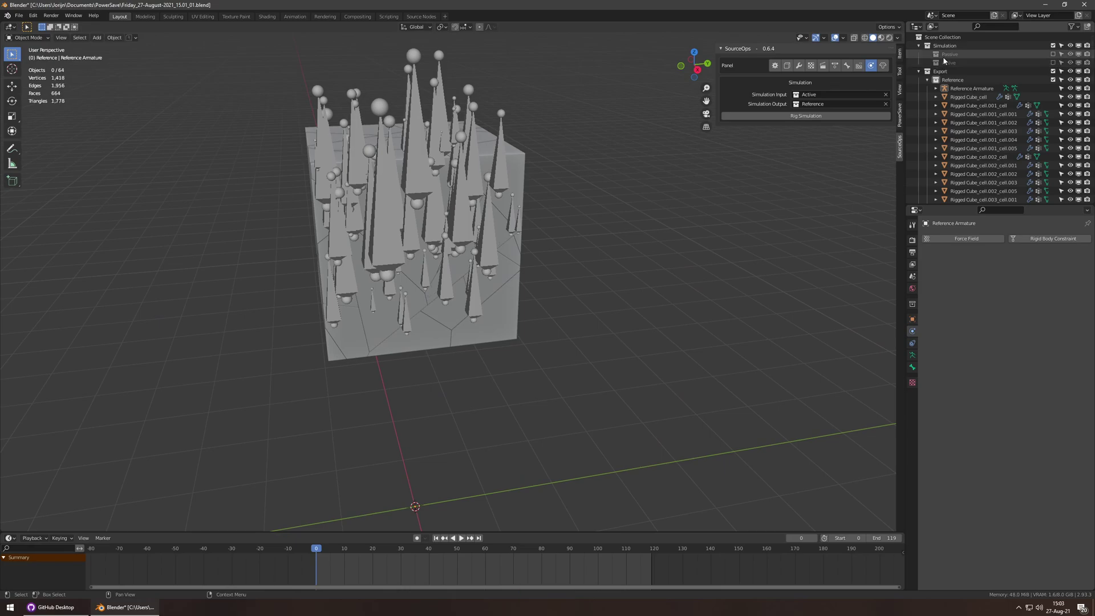
click(1053, 46)
click(1053, 63)
click(1053, 54)
click(1053, 46)
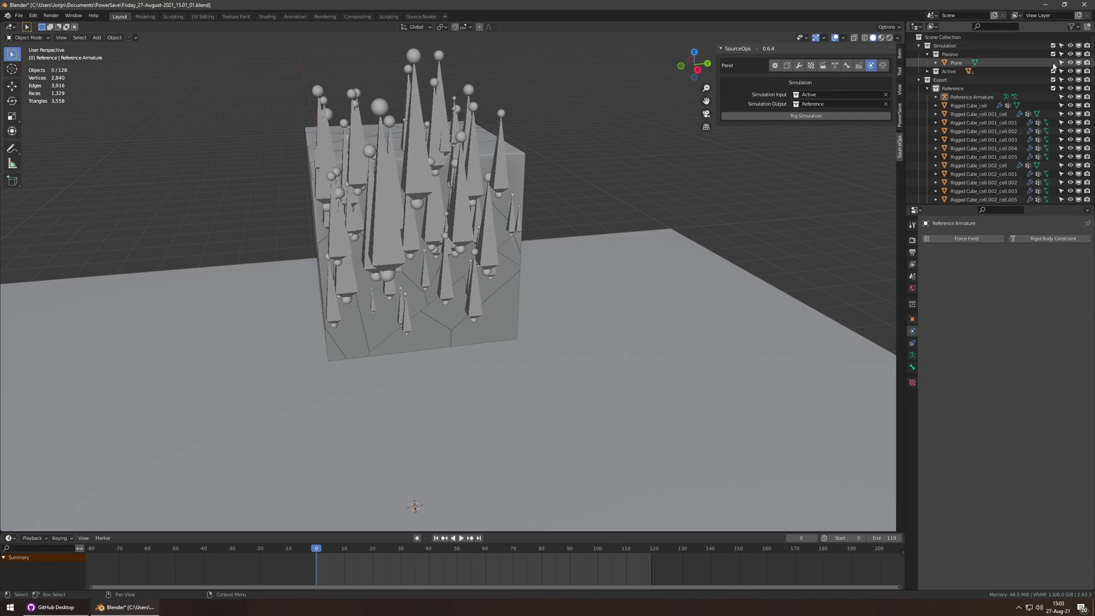
click(1053, 46)
scroll(963, 179, down, 12)
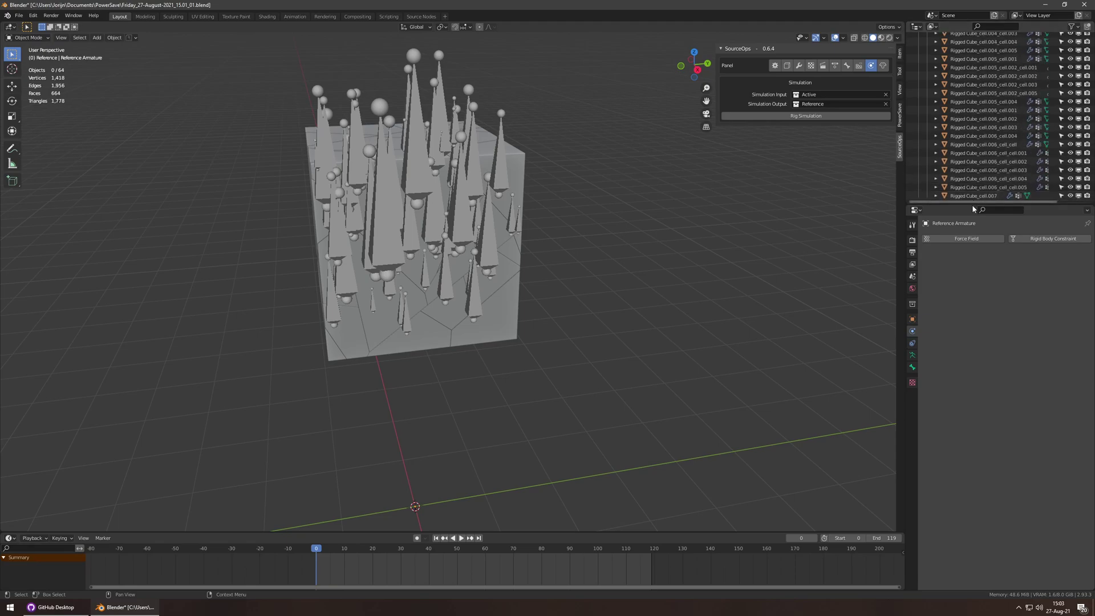
- Play the rigged armature animation with the Simulation collection hidden, save the file and stop playback
key(space)
shift+middle_drag(594, 358, 589, 218)
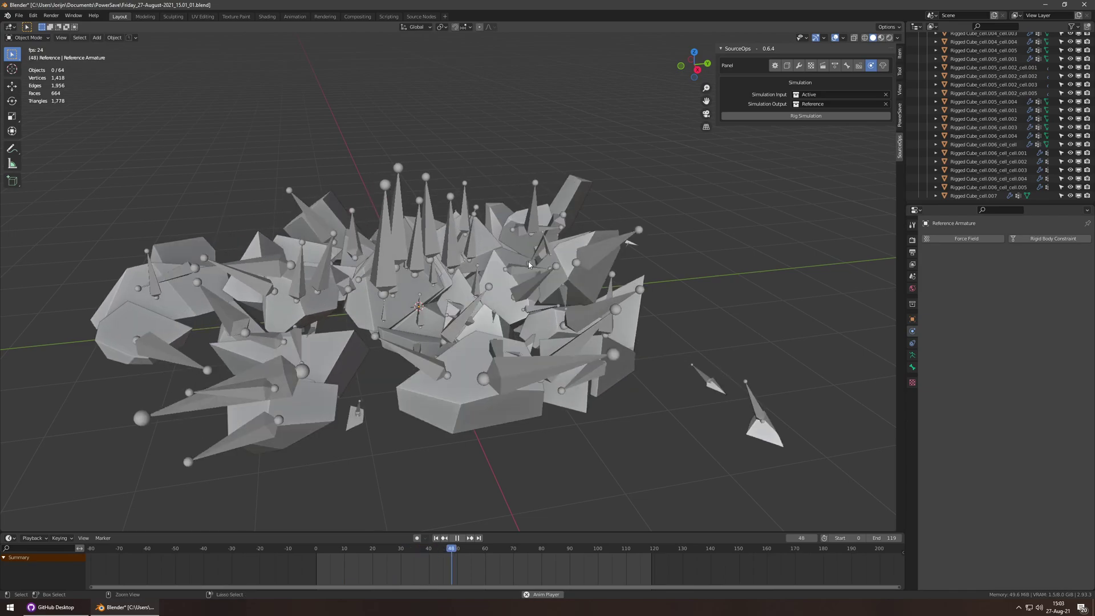
key(ctrl+s)
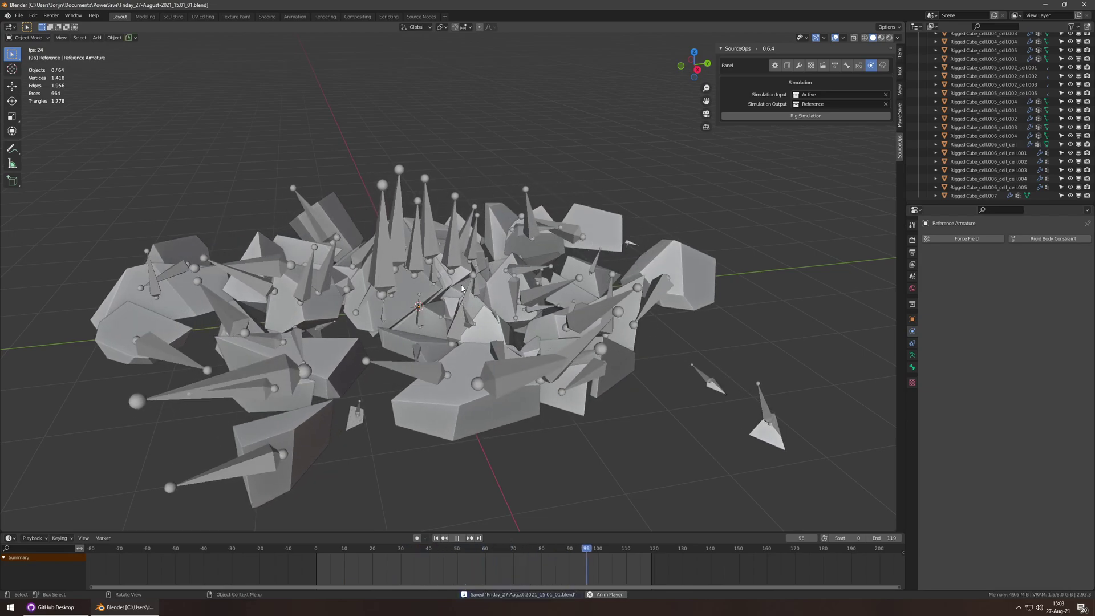
key(space)
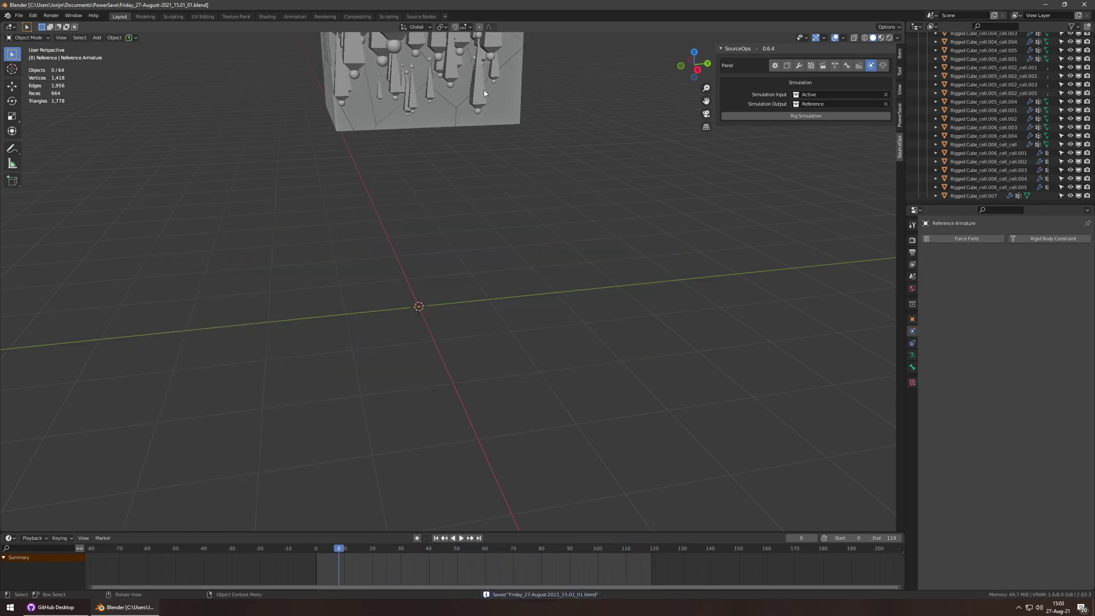
- Select the Reference Armature, frame it in the view and return the playhead to frame 0
click(484, 91)
key(KP_Decimal)
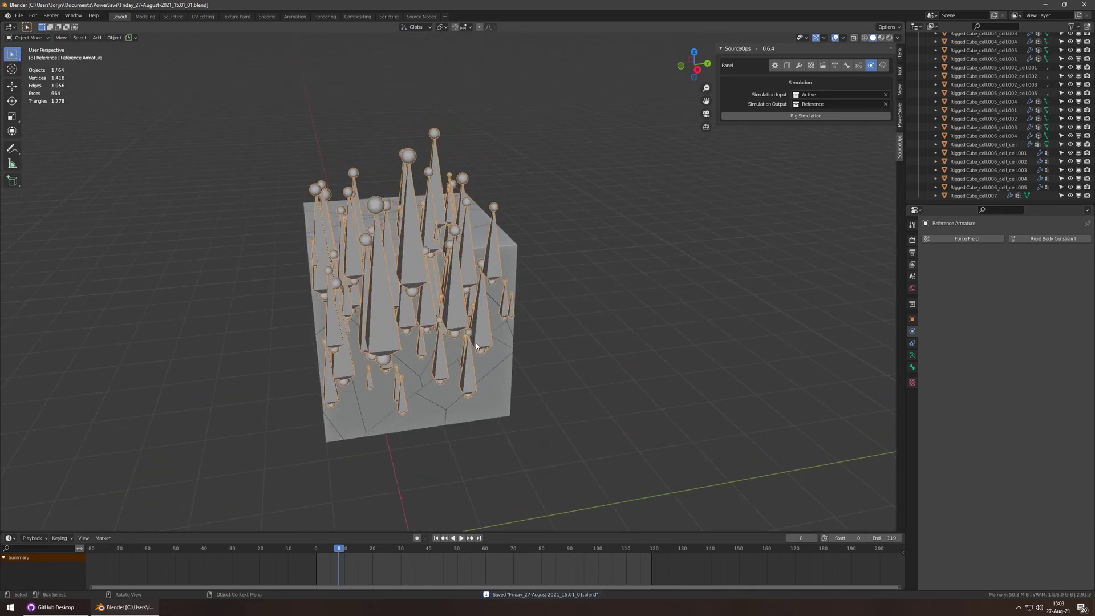
key(shift+Left)
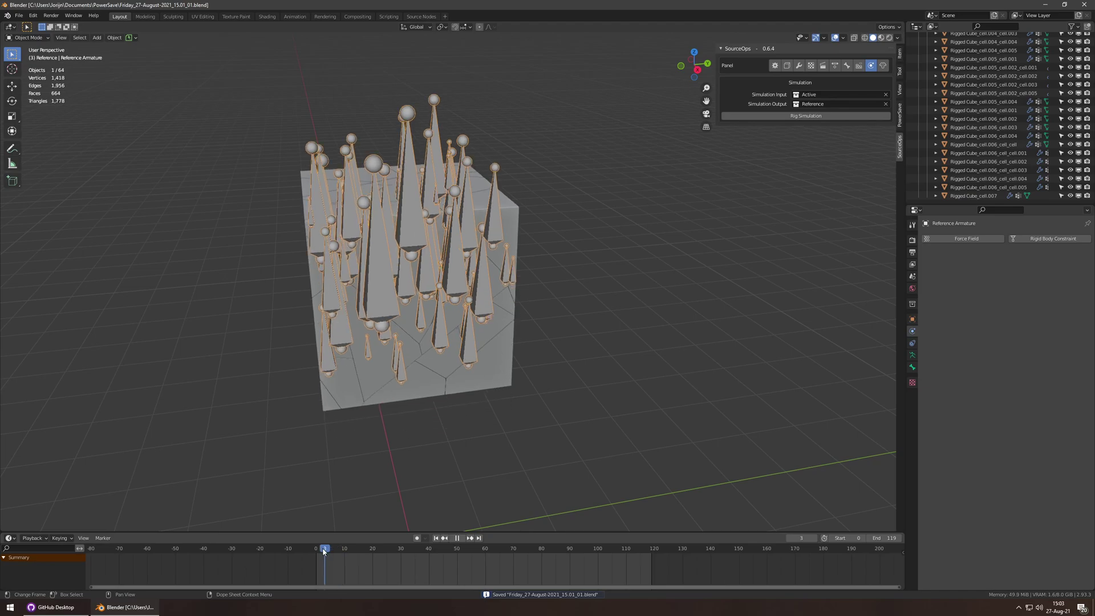
right_click(541, 259)
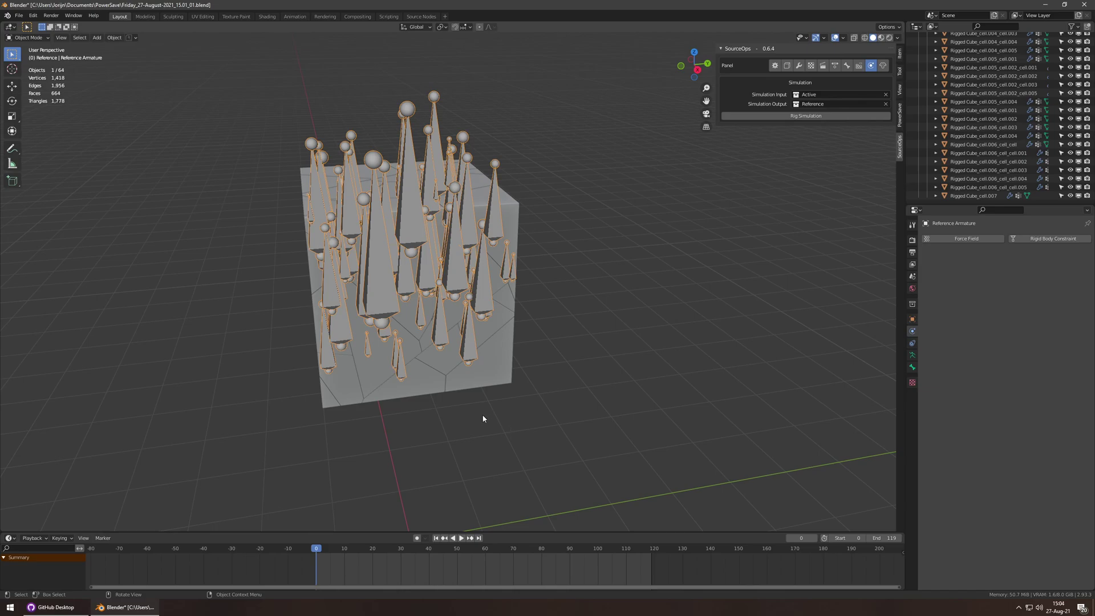
scroll(460, 403, down, 1)
scroll(458, 394, up, 1)
shift+middle_drag(454, 362, 454, 365)
scroll(454, 363, up, 1)
scroll(453, 361, down, 1)
scroll(348, 251, up, 2)
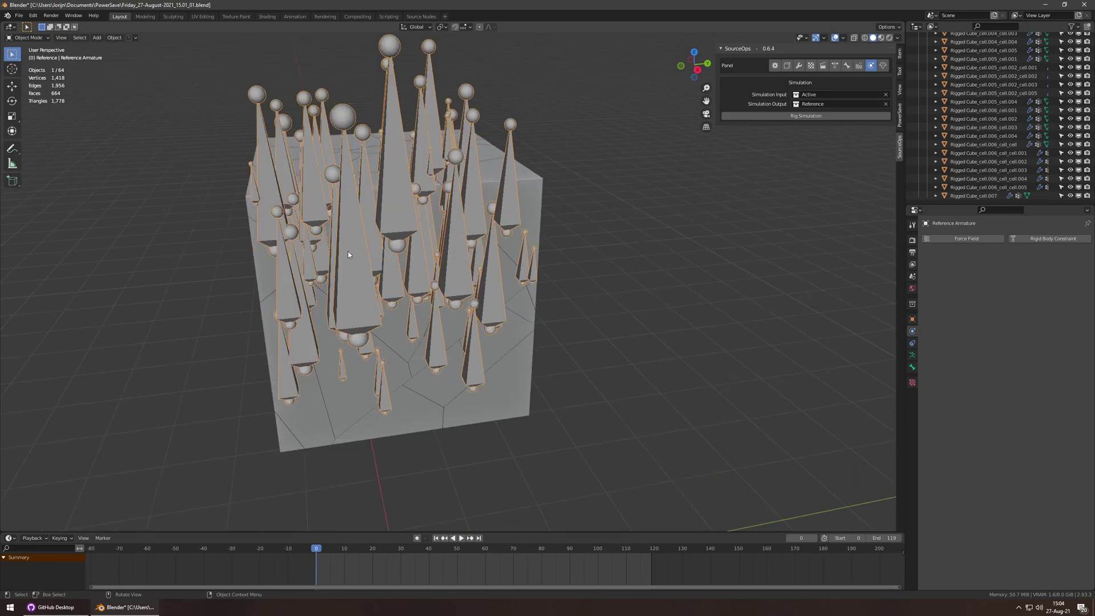
- Examine the Child Of constraint of one large armature bone in Pose Mode, return to Object Mode and save the file
click(913, 367)
key(ctrl+Tab)
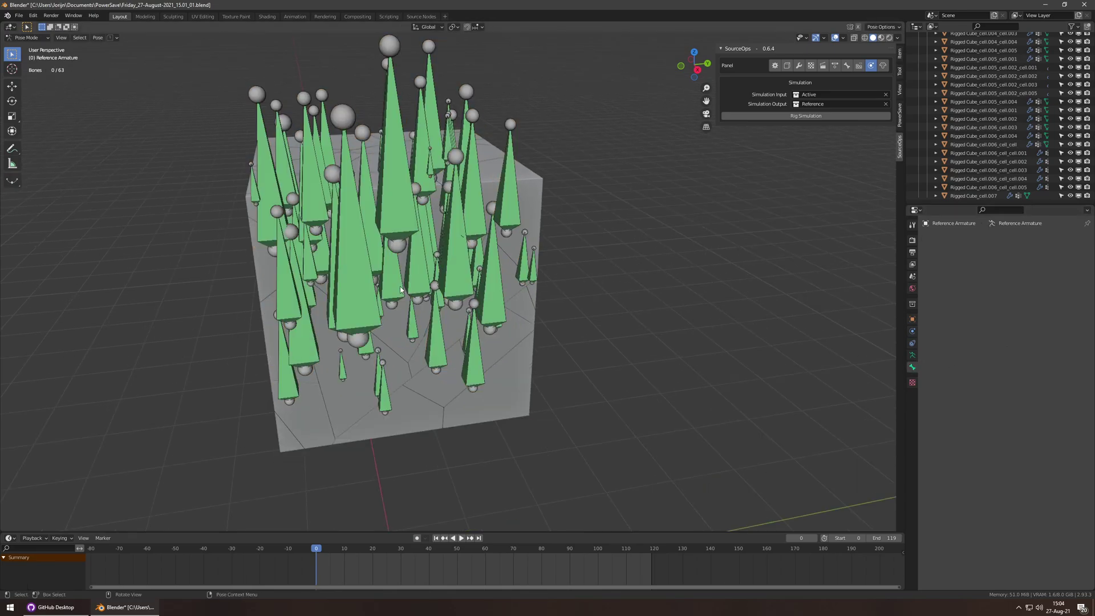
click(403, 223)
click(912, 379)
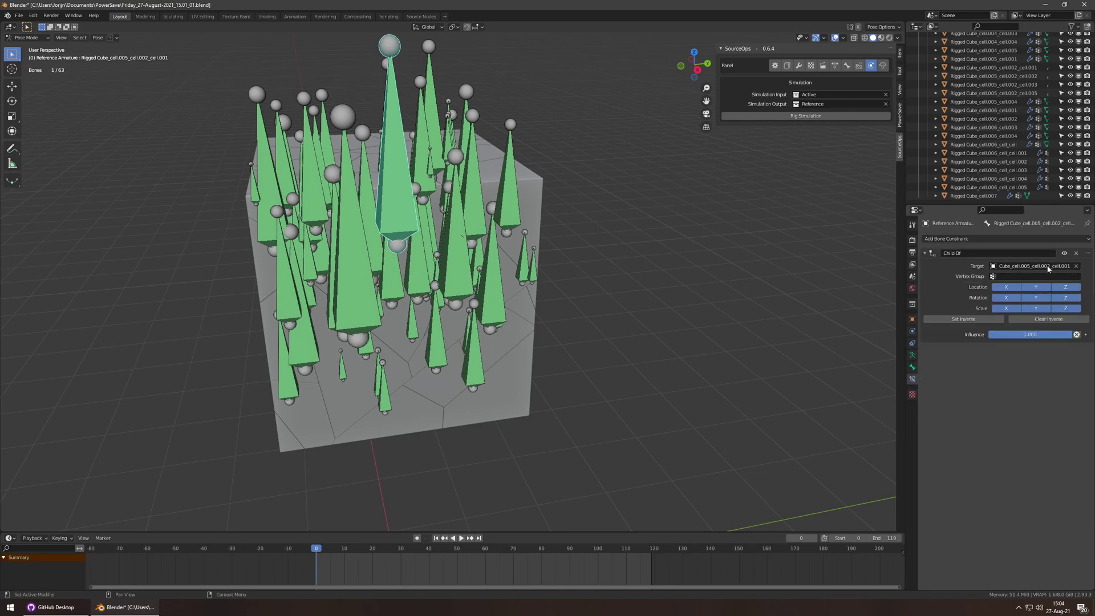
key(ctrl+Tab)
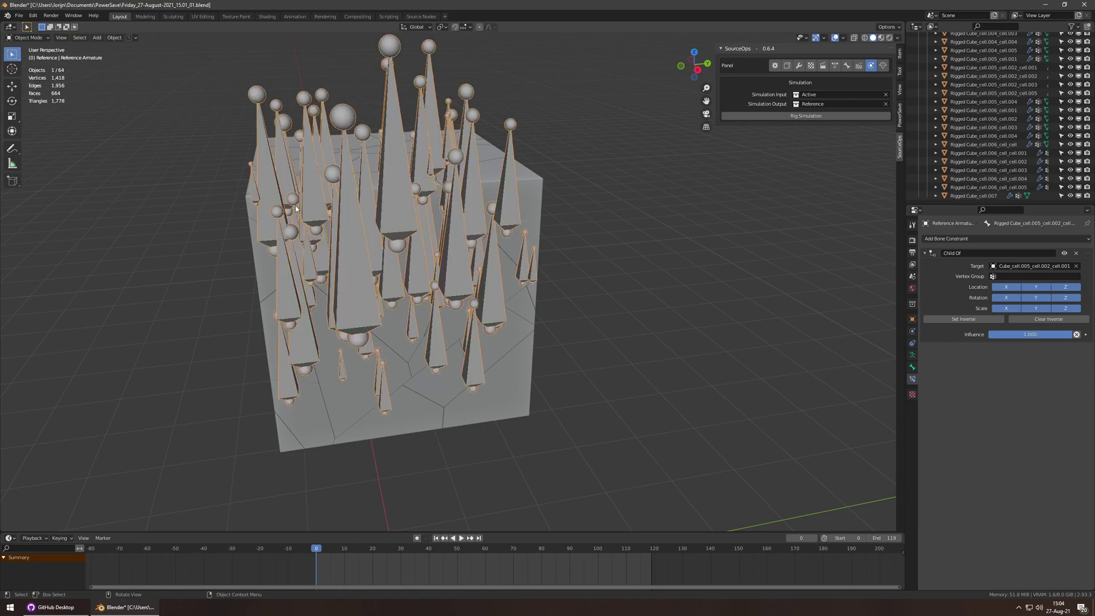
key(ctrl+s)
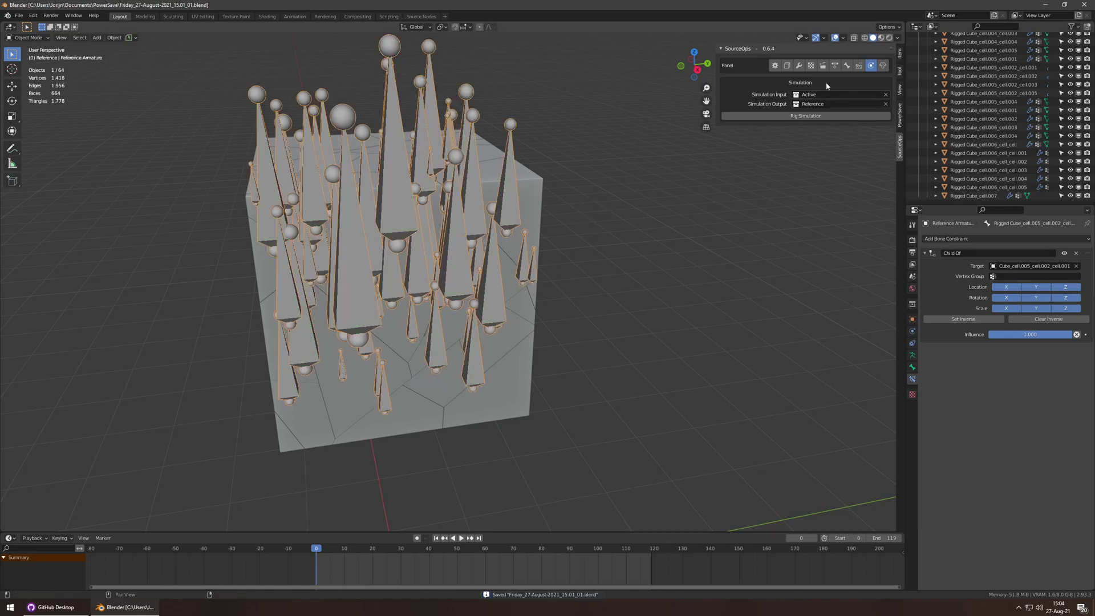
- Add a model entry in SourceOps and name it example/simulation
click(828, 66)
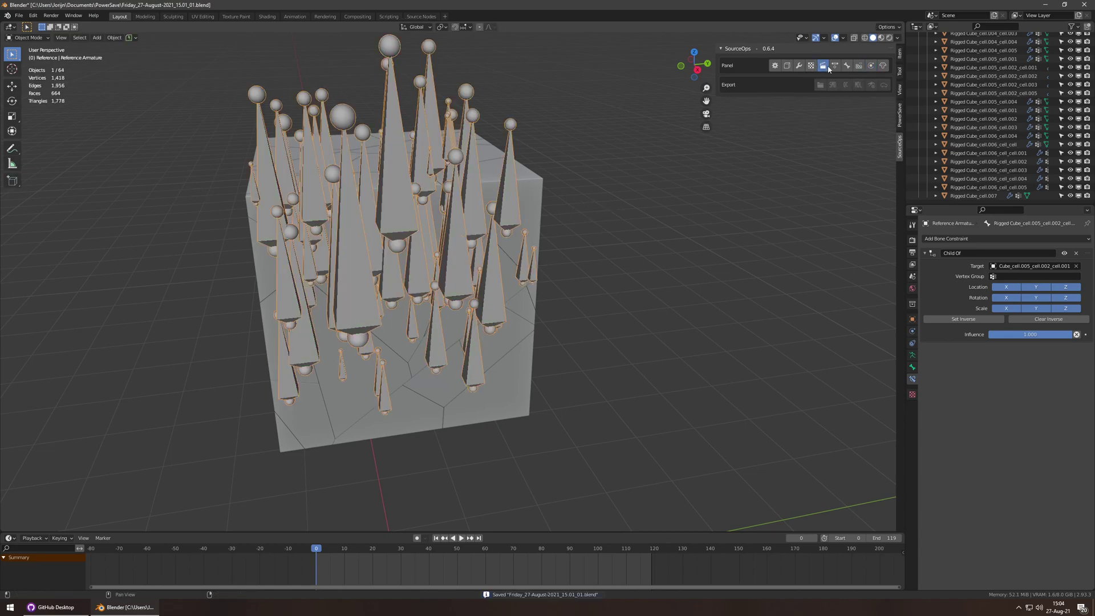
click(787, 66)
click(887, 94)
double_click(776, 95)
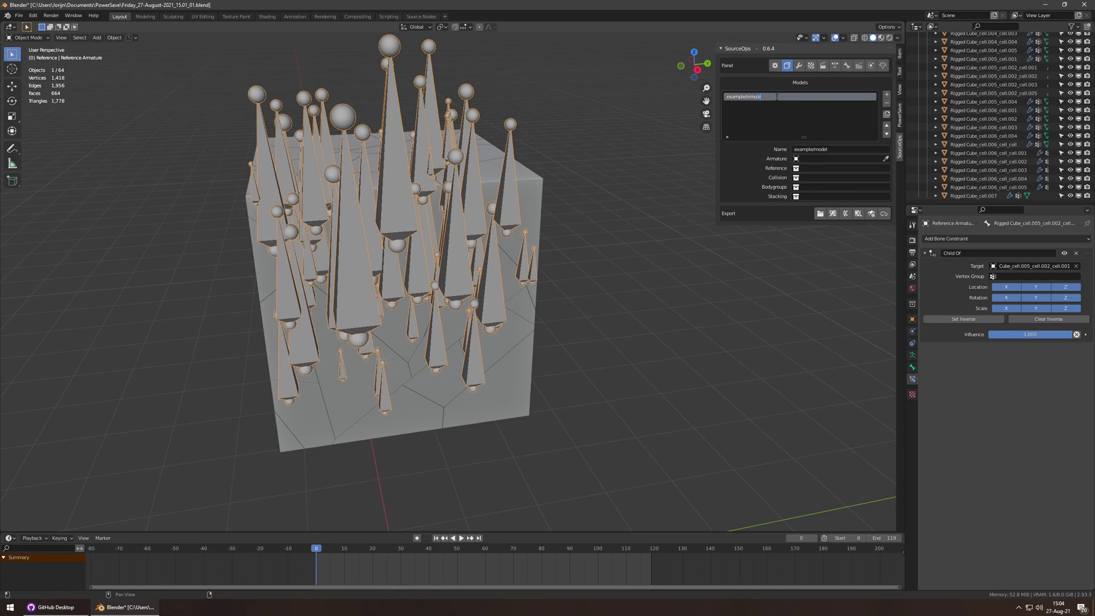
click(806, 166)
- Set the model's armature to Reference Armature and its reference collection to Reference, and save the file
click(801, 159)
click(802, 158)
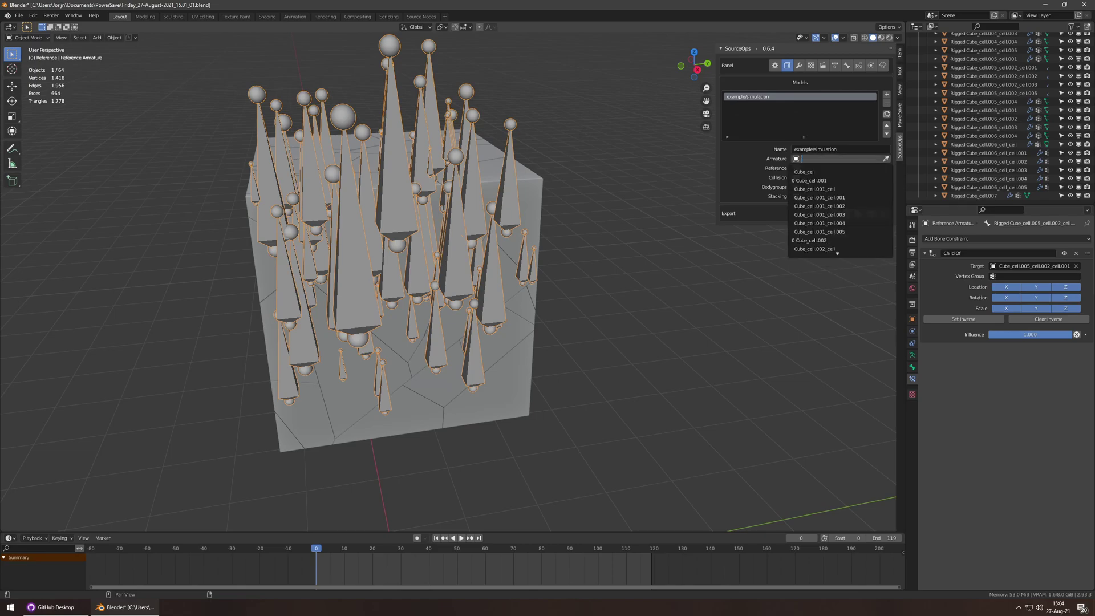
text(arm)
key(Return)
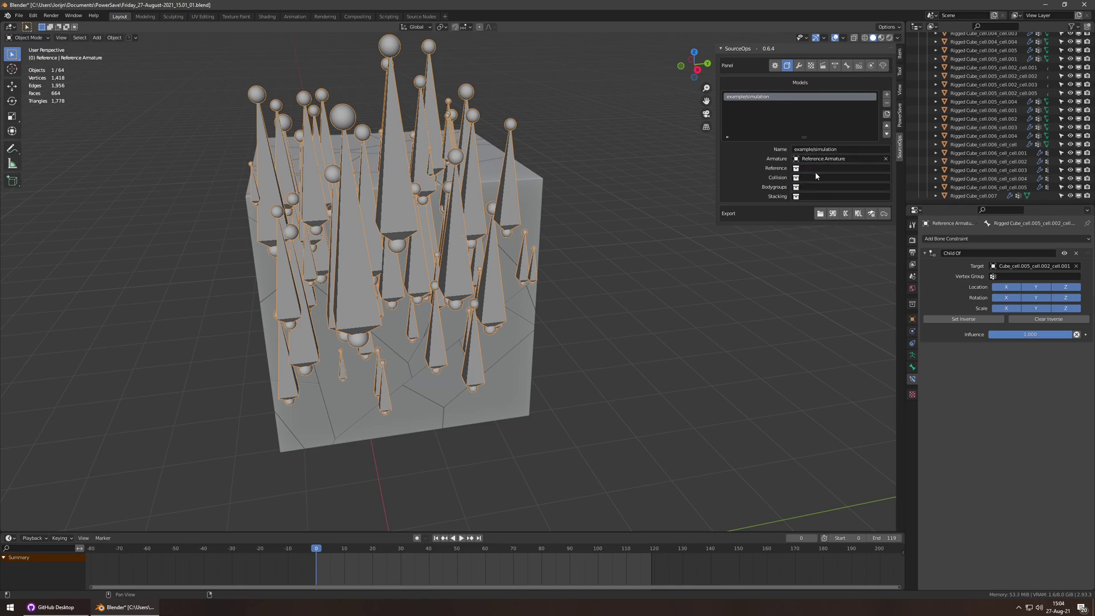
click(806, 167)
click(817, 207)
key(ctrl+s)
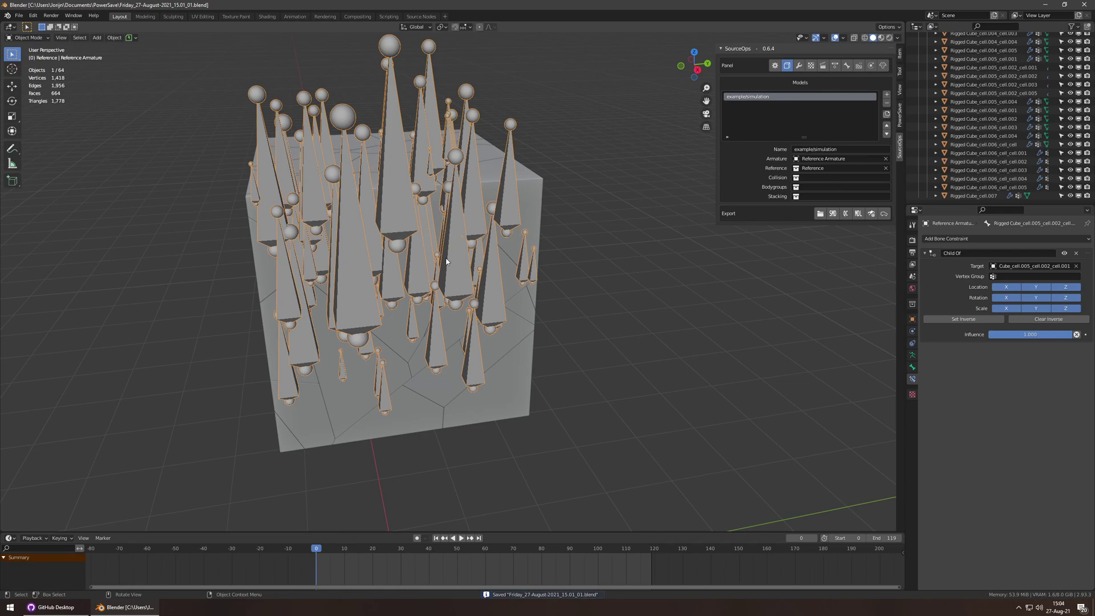
- Insert a Location, Rotation & Scale keyframe on the Reference Armature at frame 0
key(i)
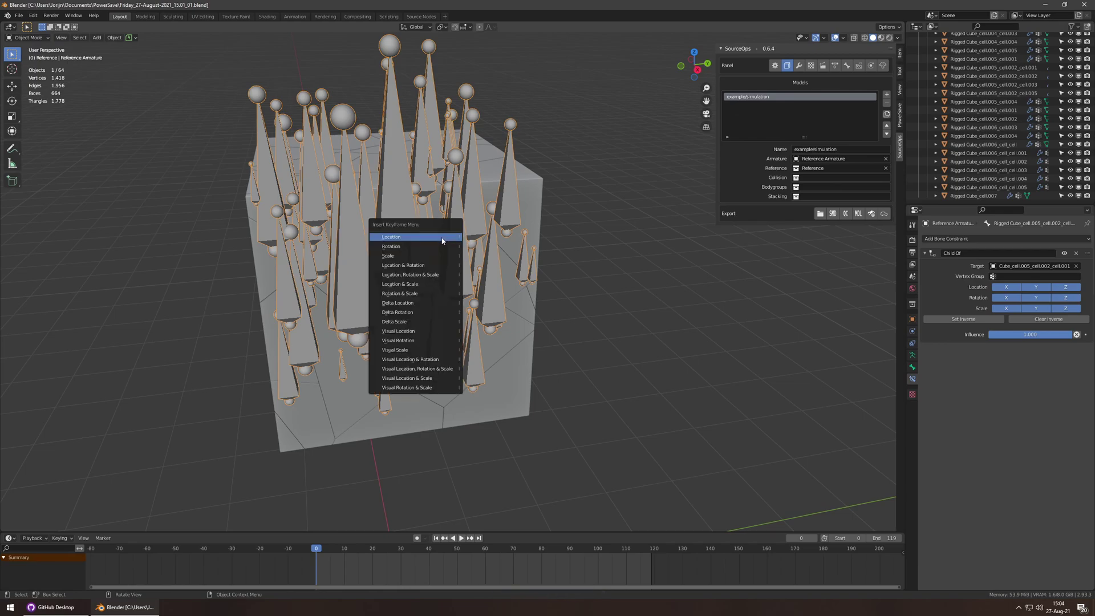
click(436, 274)
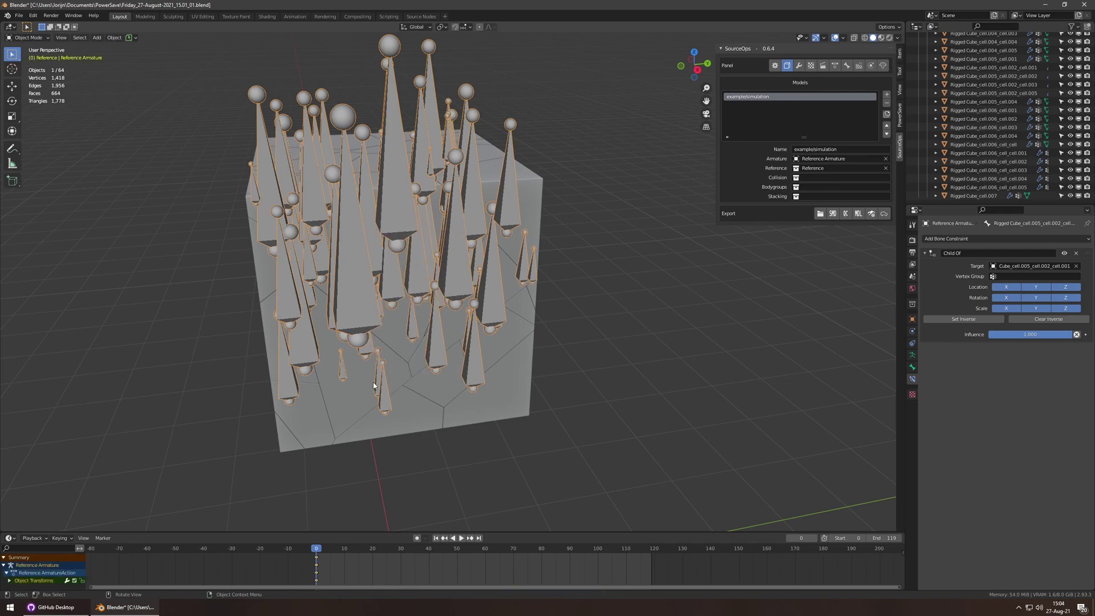
- Insert a Location & Rotation keyframe on the Reference Armature at frame 119
click(653, 551)
drag(655, 555, 651, 553)
key(i)
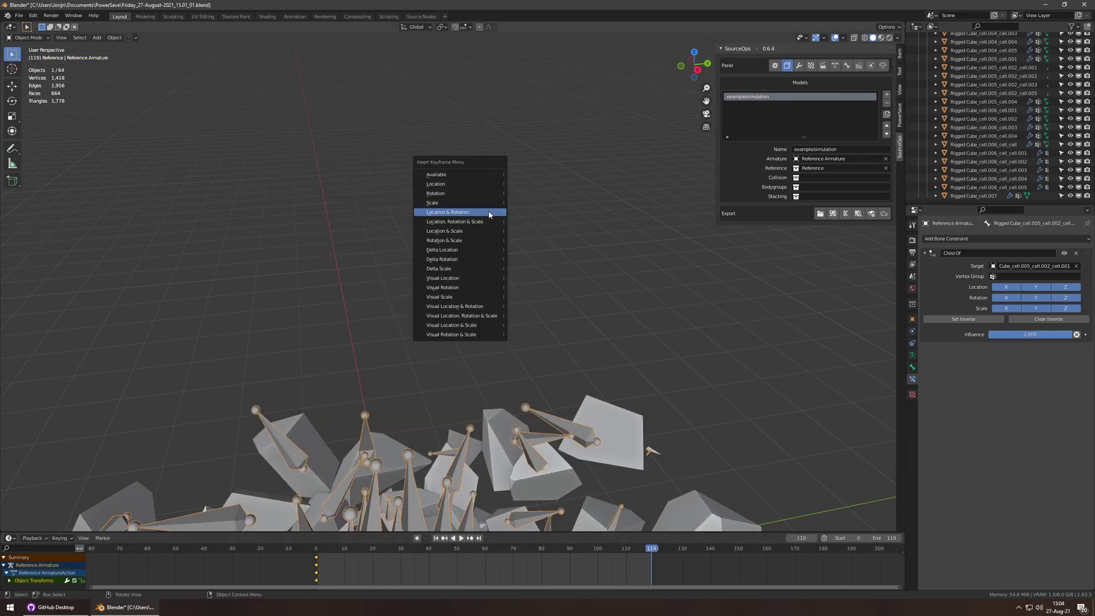
click(489, 213)
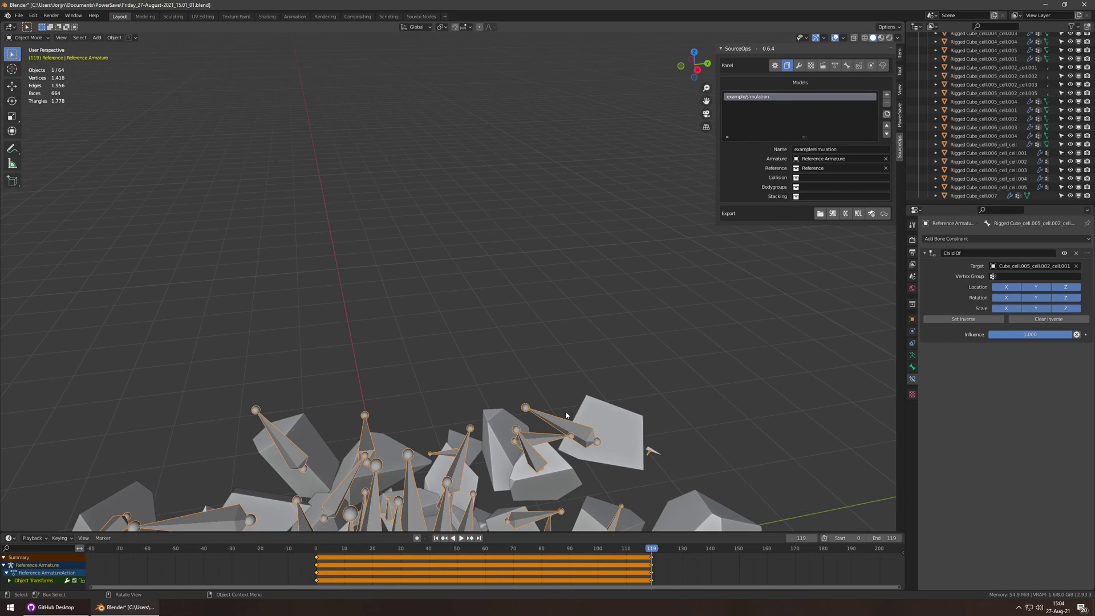
click(634, 566)
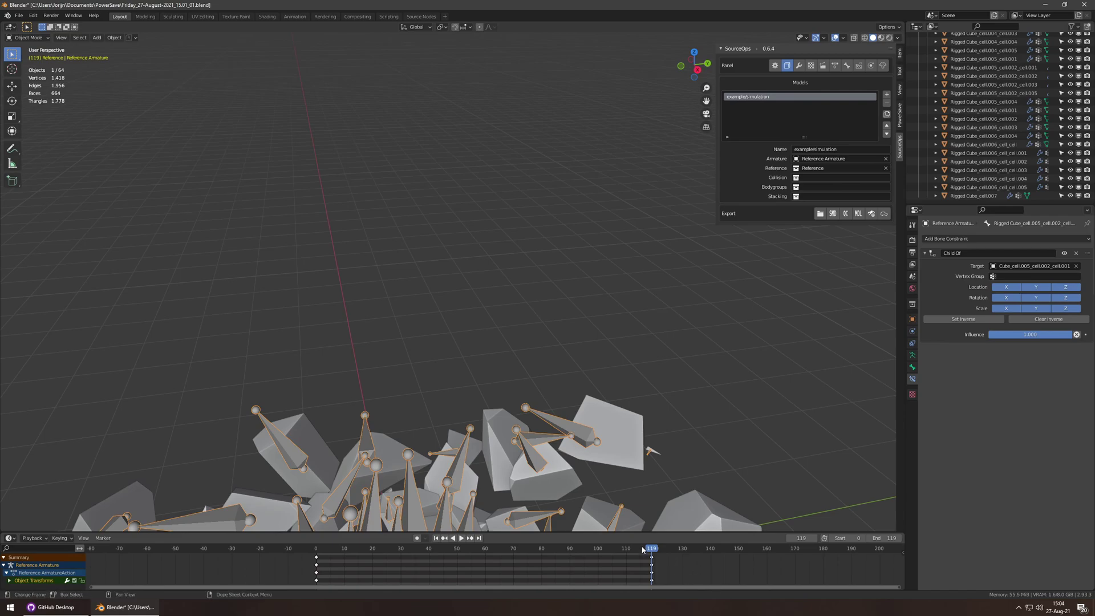
- Play the keyframed animation briefly, return to frame 0, and save the file with the armature deselected
click(453, 538)
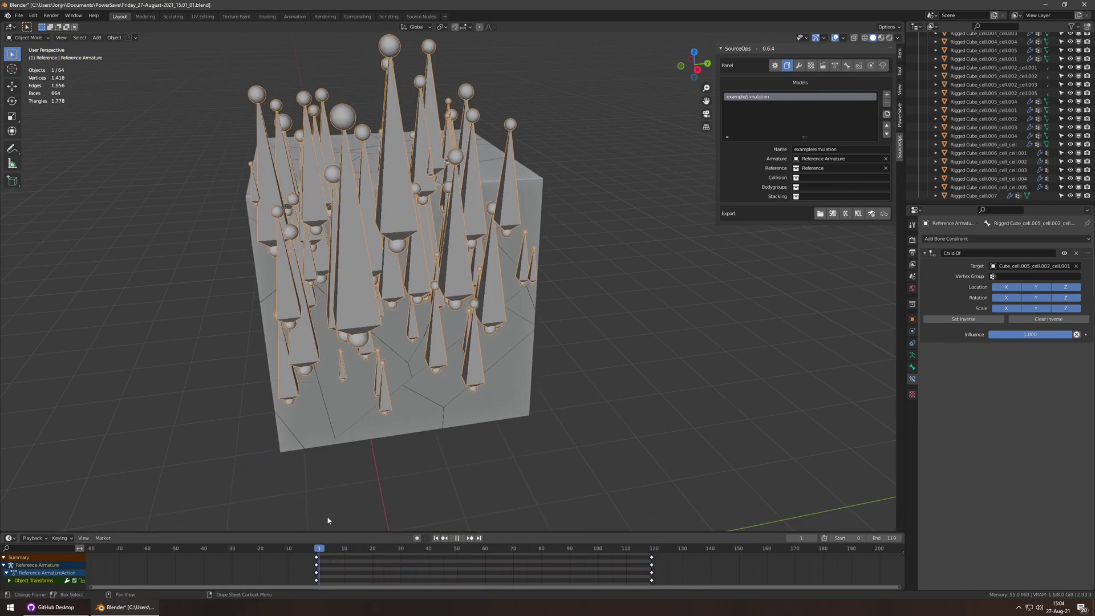
key(Escape)
key(ctrl+s)
drag(660, 157, 702, 182)
key(ctrl+s)
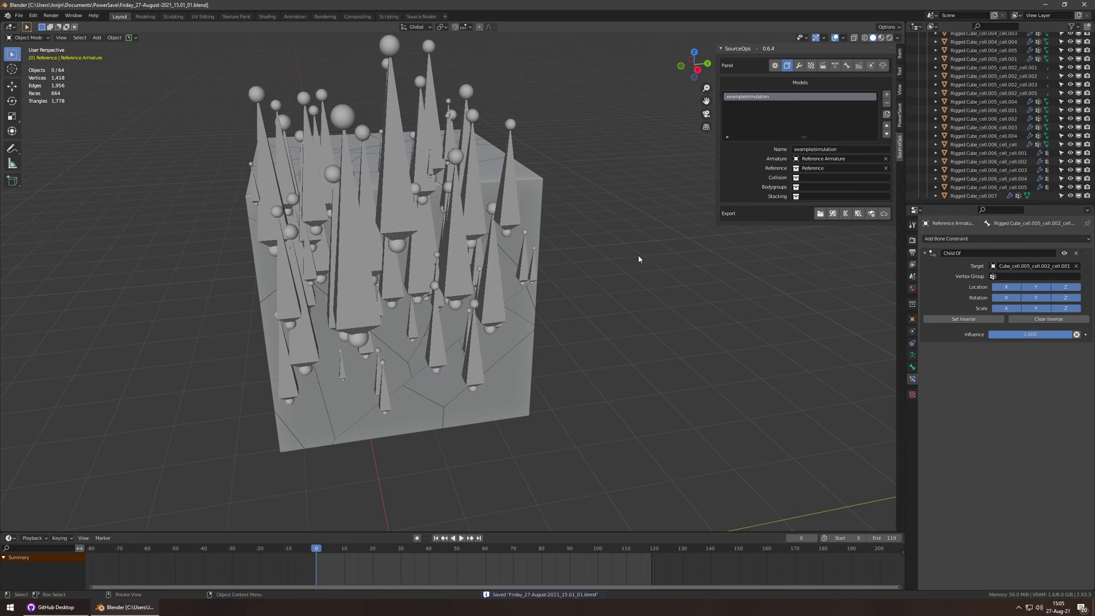
click(395, 194)
click(562, 223)
key(ctrl+s)
- Add a SourceOps sequence named fall that uses the Reference ArmatureAction, and save the file
click(823, 65)
click(886, 95)
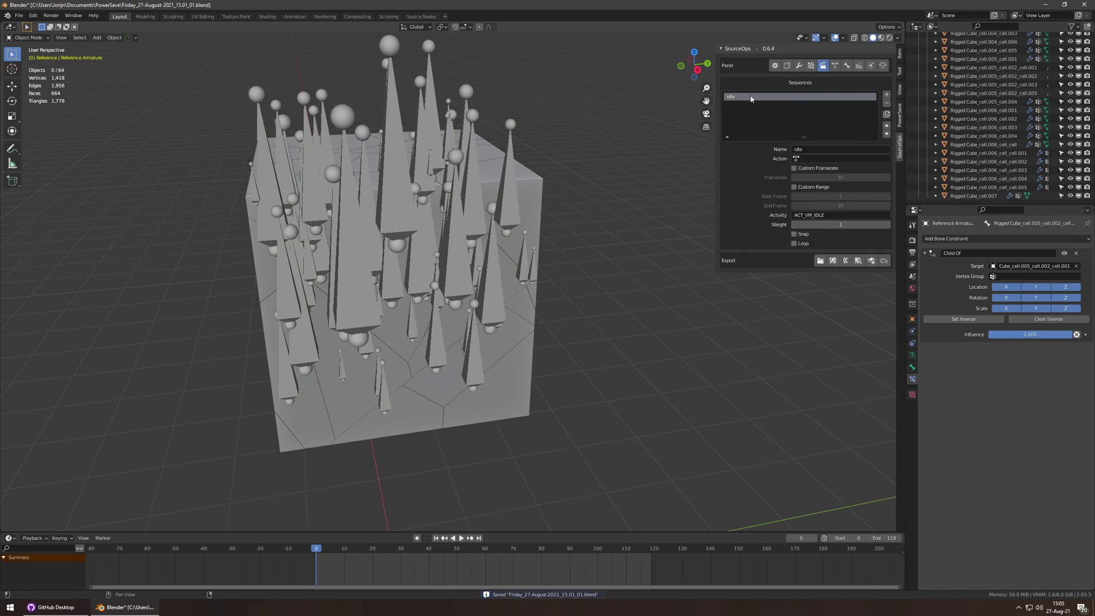
double_click(740, 97)
click(812, 159)
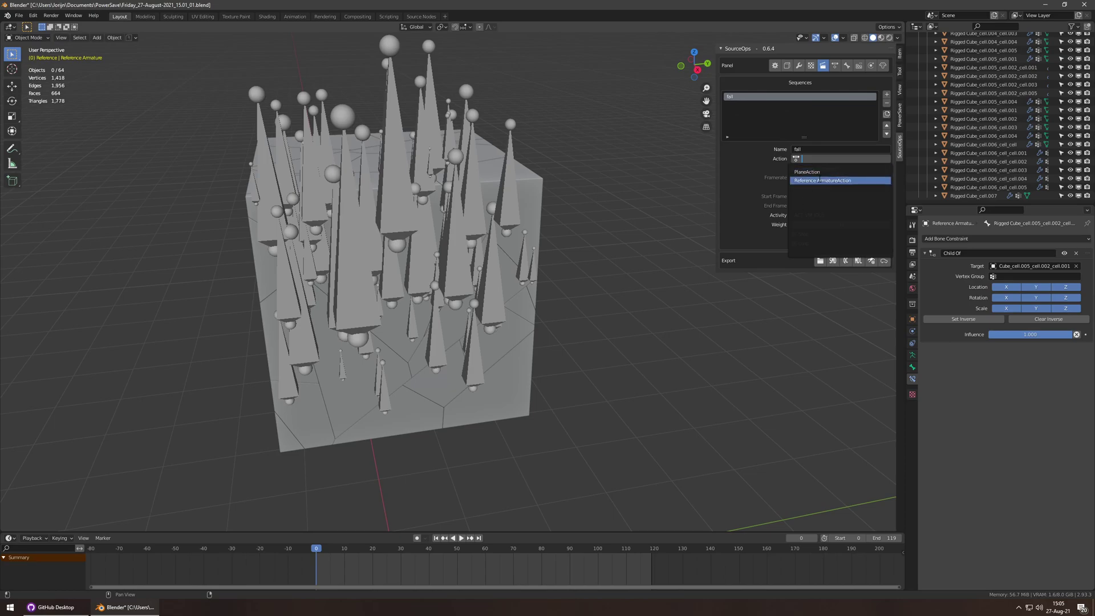
click(819, 180)
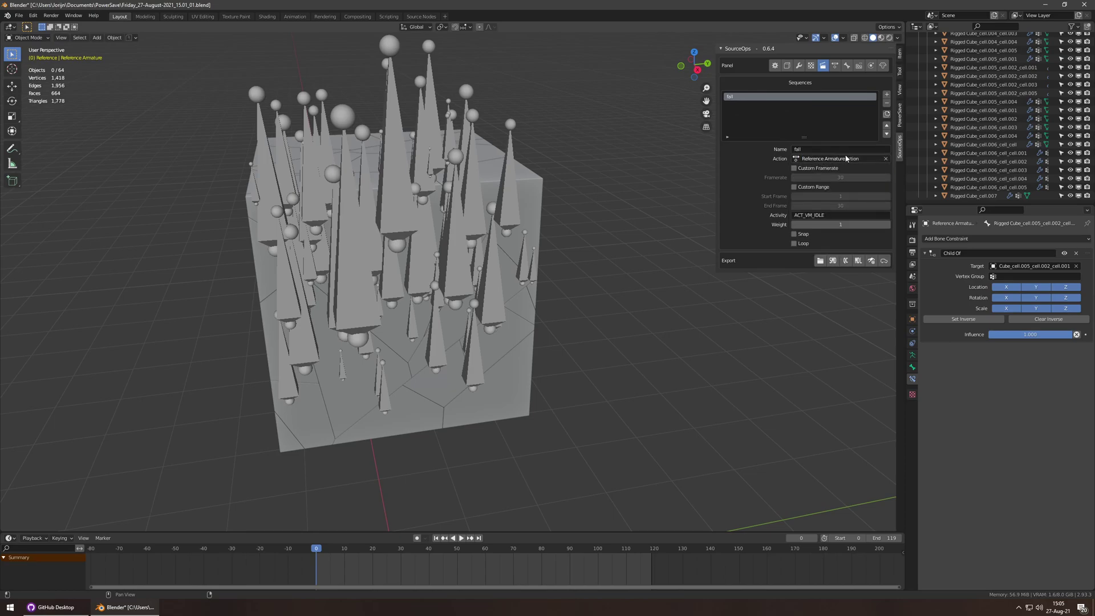
key(ctrl+s)
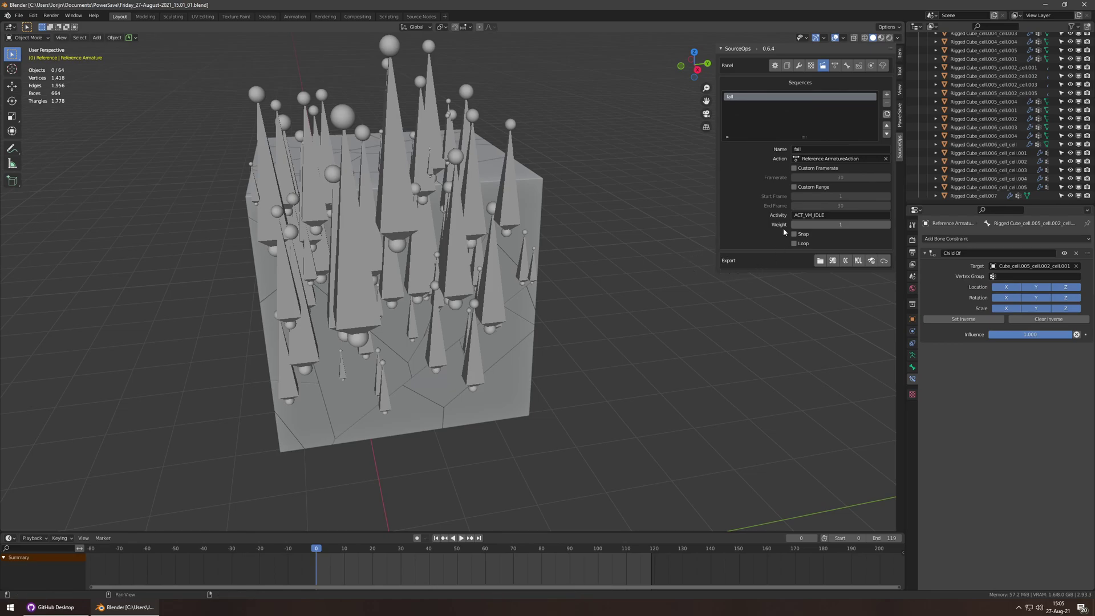
- Export the example/simulation model, examine its falling pieces up close in the Source model viewer, and return to Blender
key(ctrl+s)
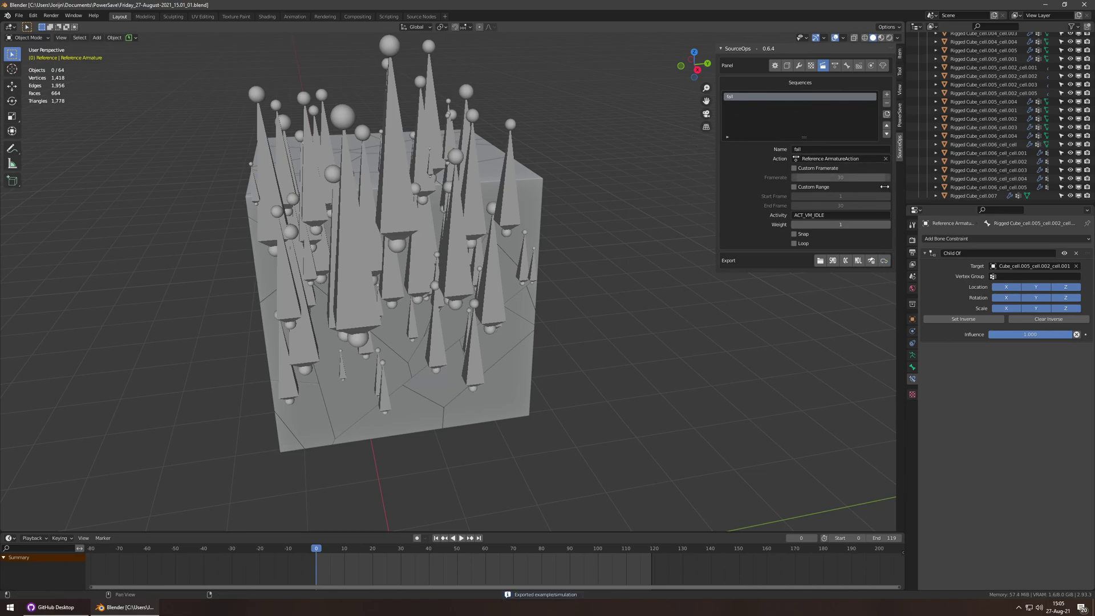
click(871, 261)
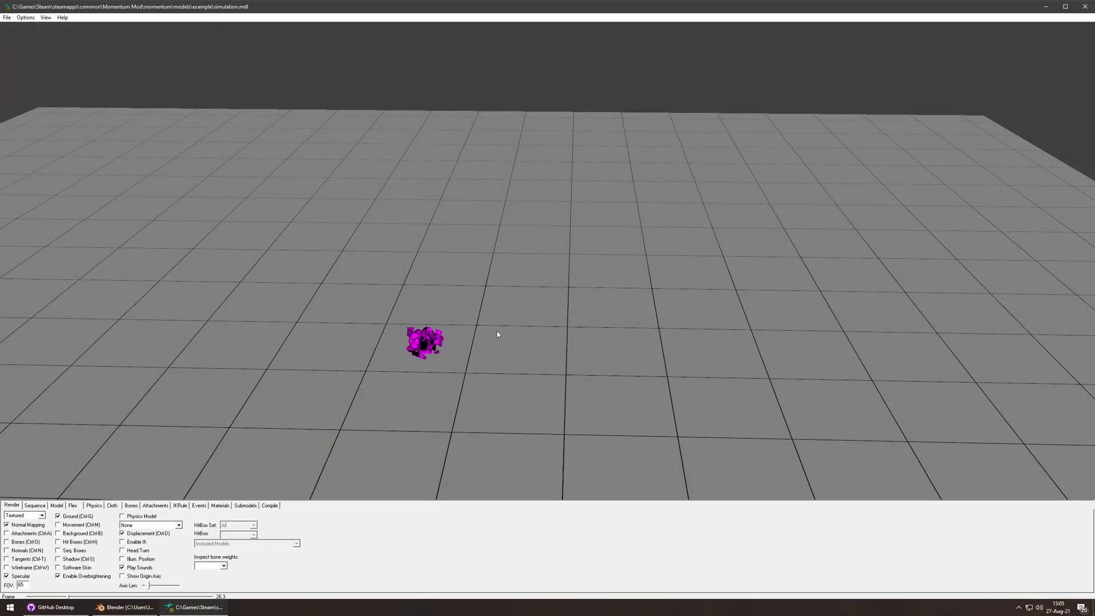
middle_drag(497, 332, 539, 296)
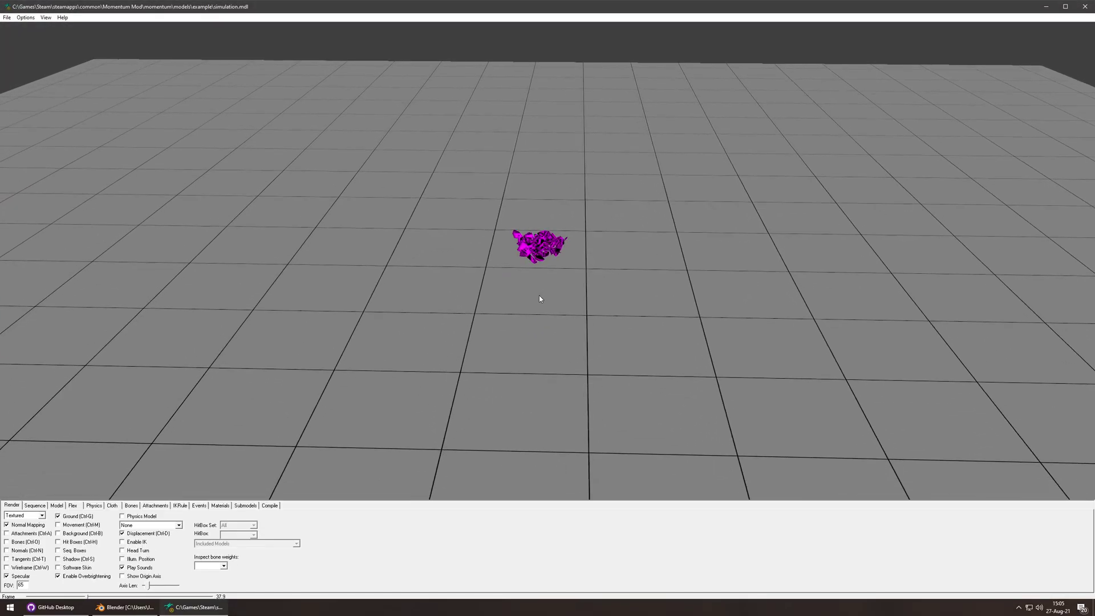
right_drag(539, 295, 565, 256)
middle_drag(564, 255, 564, 262)
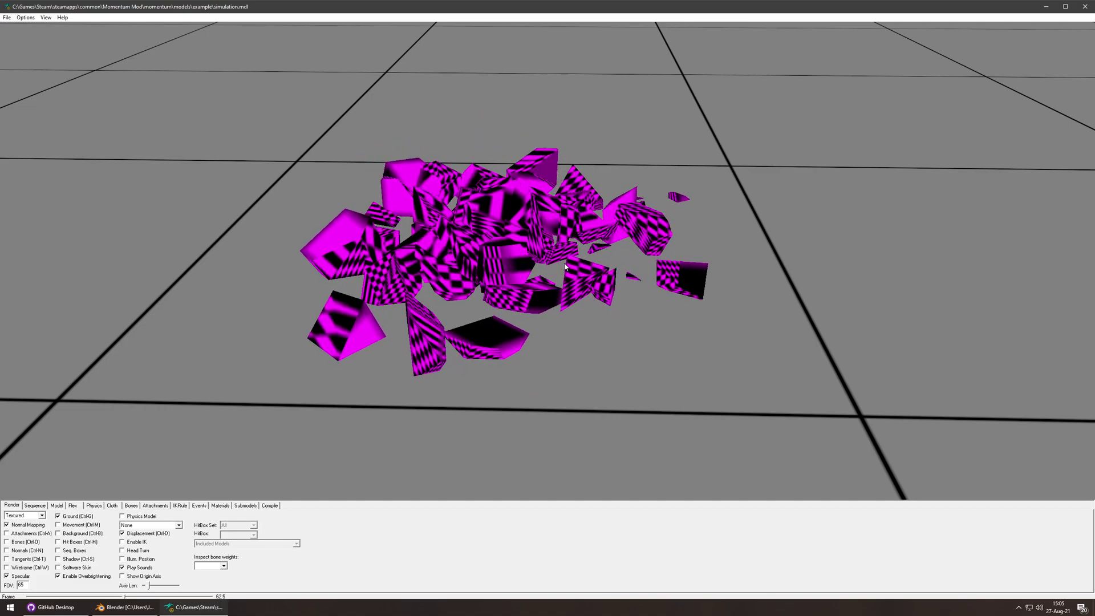
drag(565, 266, 577, 288)
click(1084, 6)
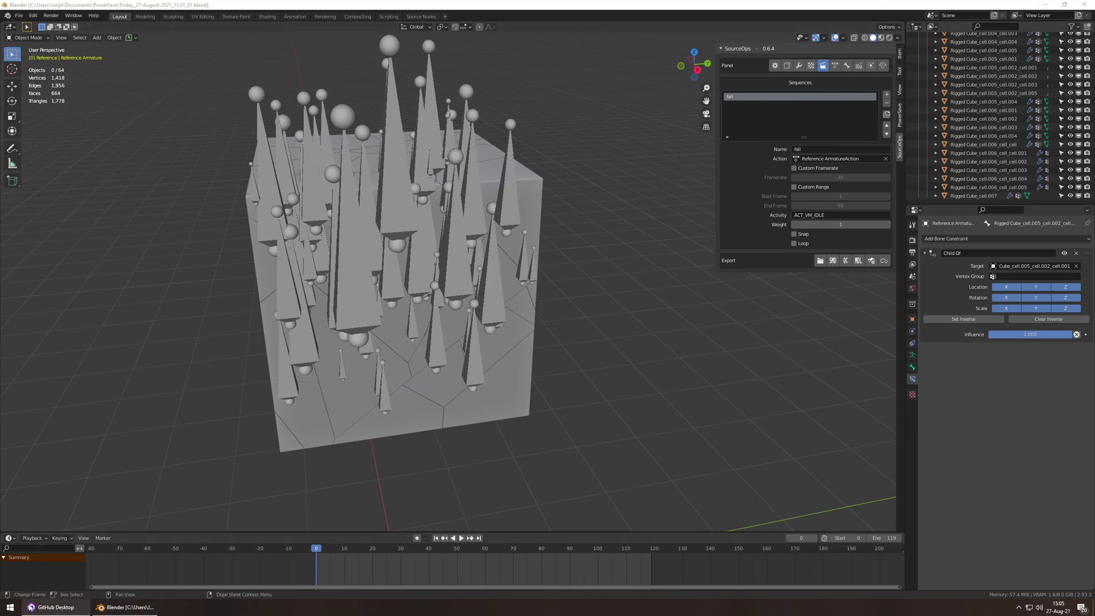
click(95, 554)
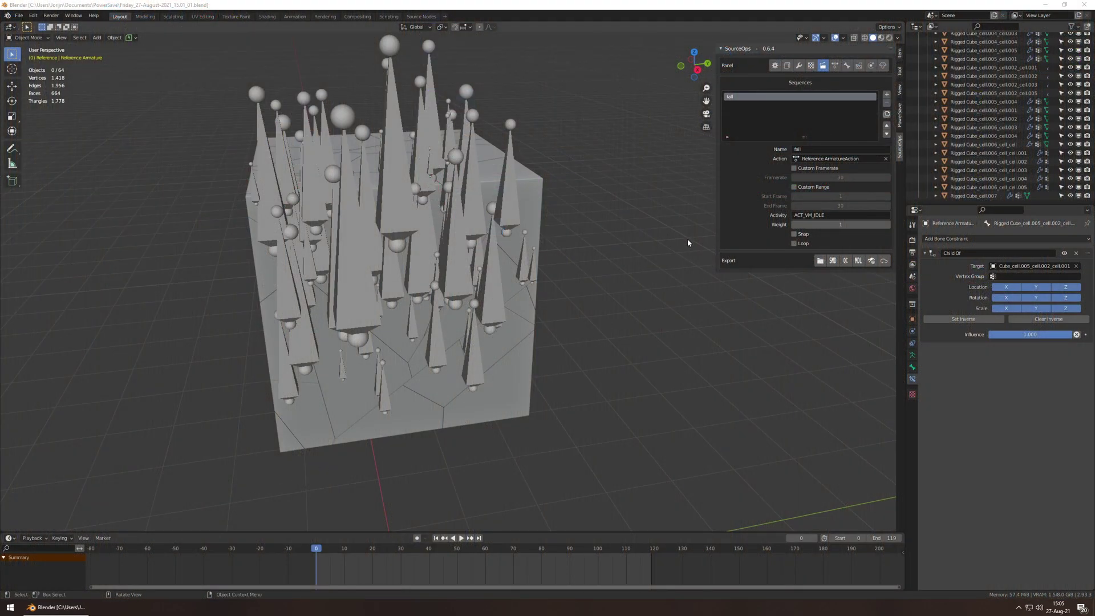
- Set the Model Scale in the transform options to 10 and save the file
middle_drag(687, 238, 713, 228)
click(799, 65)
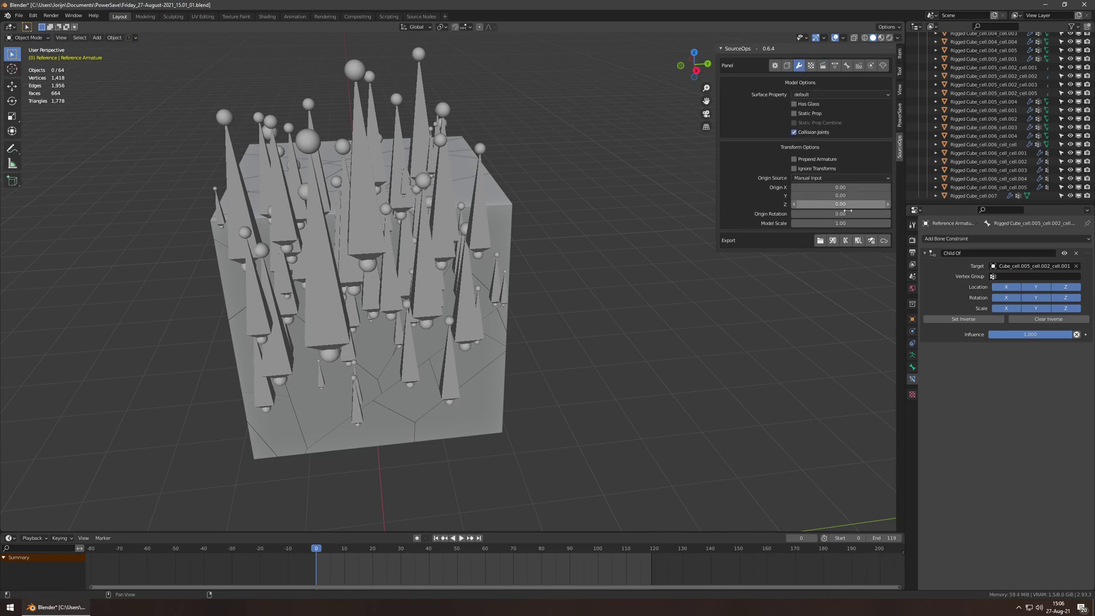
click(840, 223)
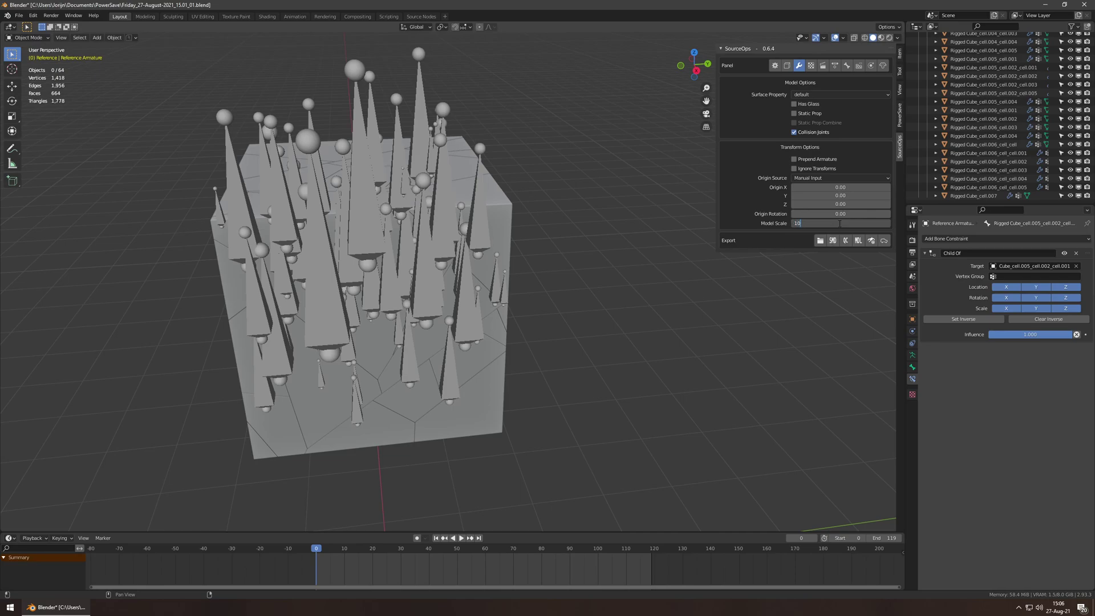
text(10)
key(Return)
- Duplicate all Rigged Cube cell meshes of the Reference collection in place, leaving out the armature
scroll(993, 110, up, 10)
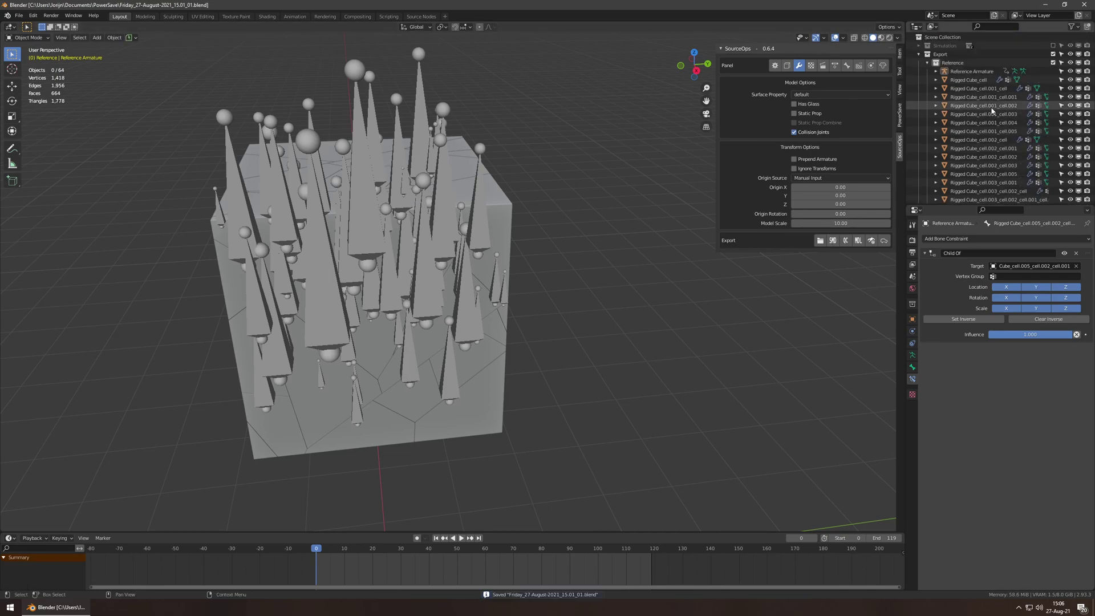
click(968, 80)
scroll(972, 171, down, 10)
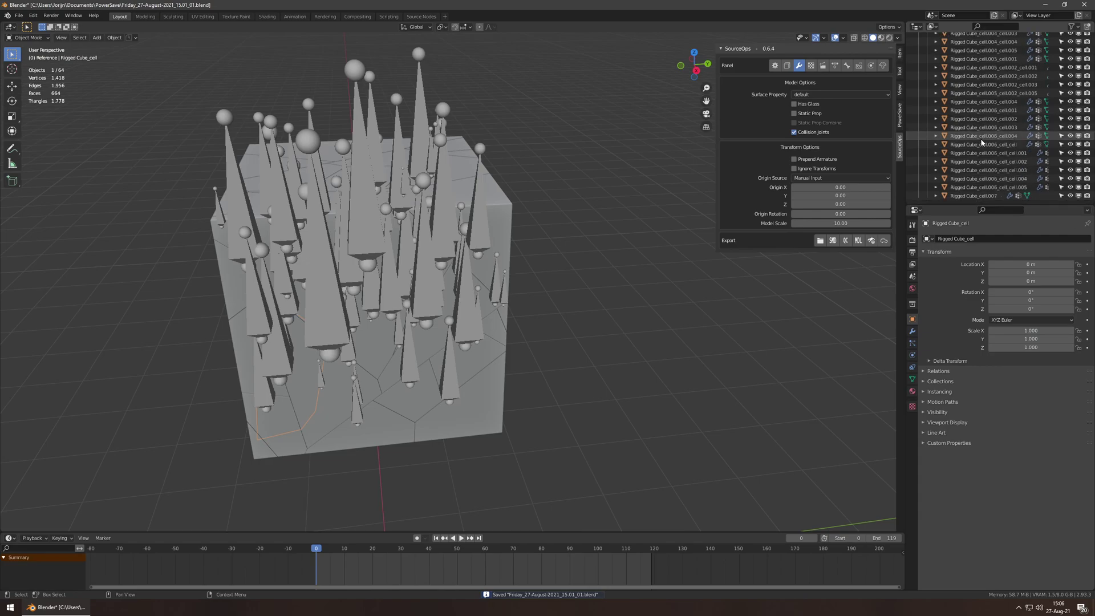
shift+click(975, 195)
scroll(975, 171, up, 10)
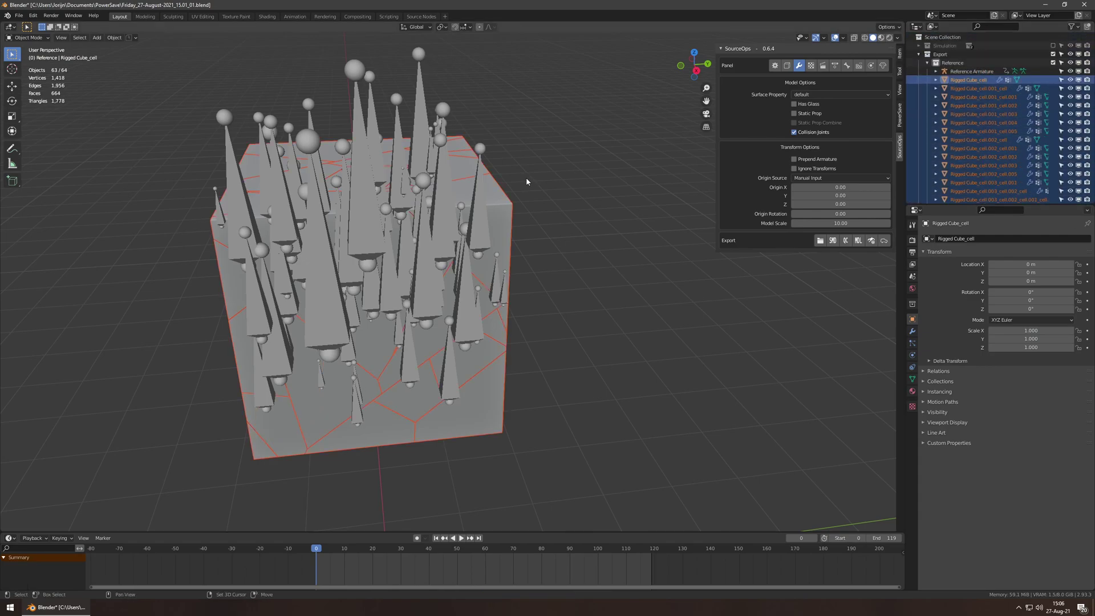
key(shift+d)
right_click(550, 162)
- Move the duplicated cell meshes into a new collection named Collision
key(m)
click(537, 161)
key(ctrl+a)
text(Collision)
key(Return)
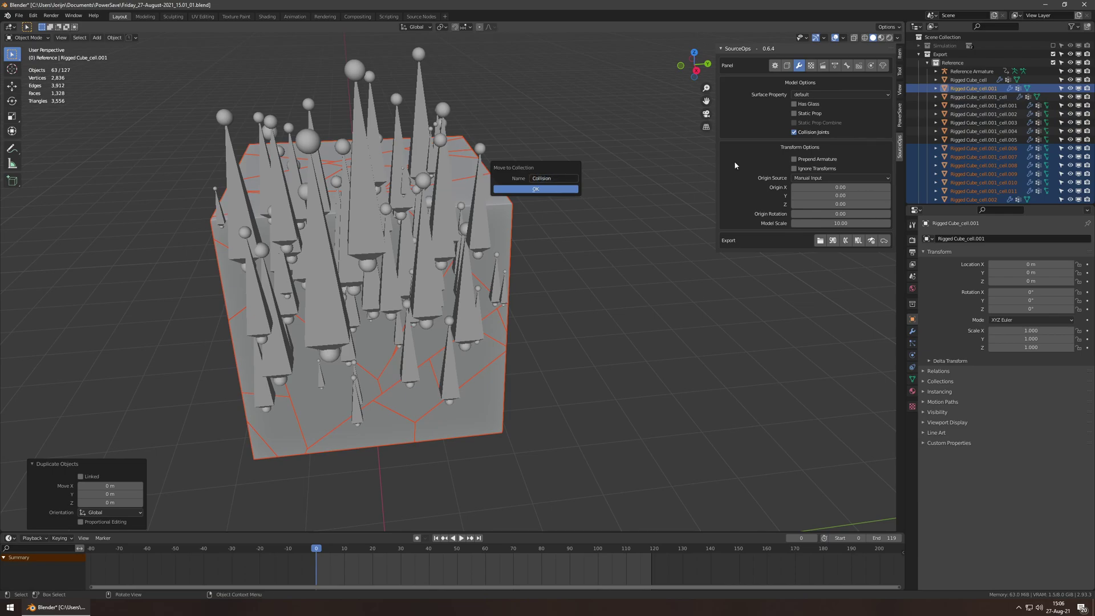
click(540, 186)
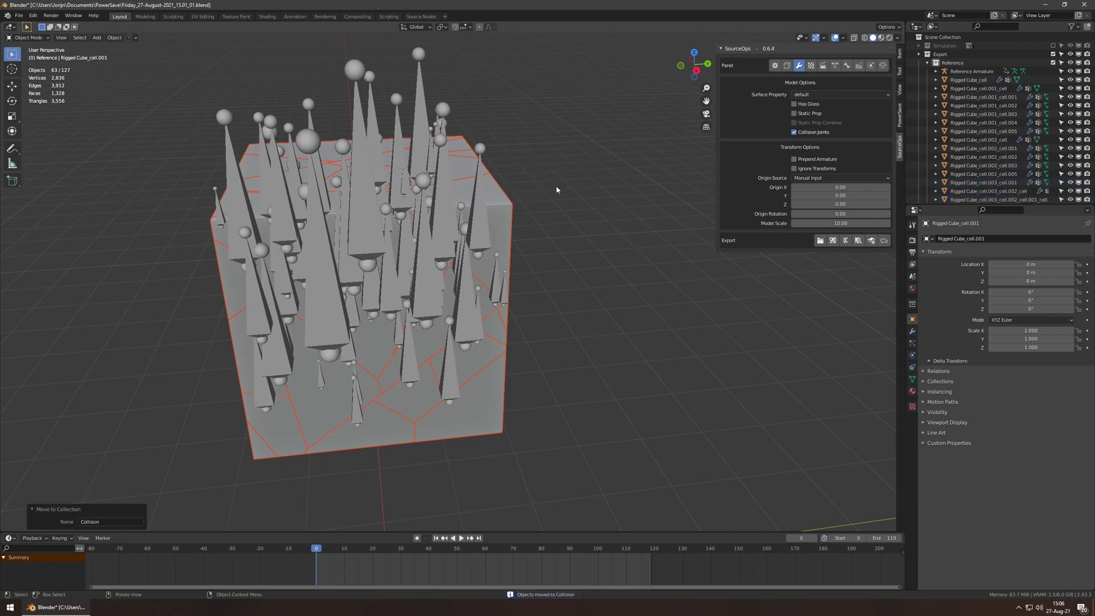
- Place the Collision collection inside the Export collection beside Reference, collapse both, and save the file
click(927, 62)
drag(929, 72, 941, 54)
click(927, 72)
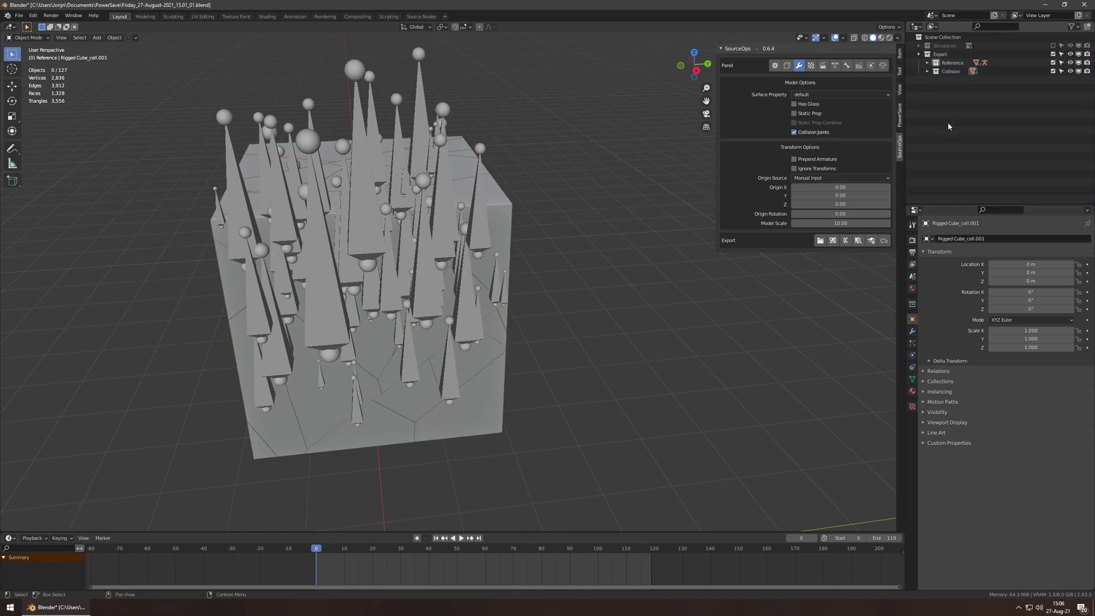
key(ctrl+s)
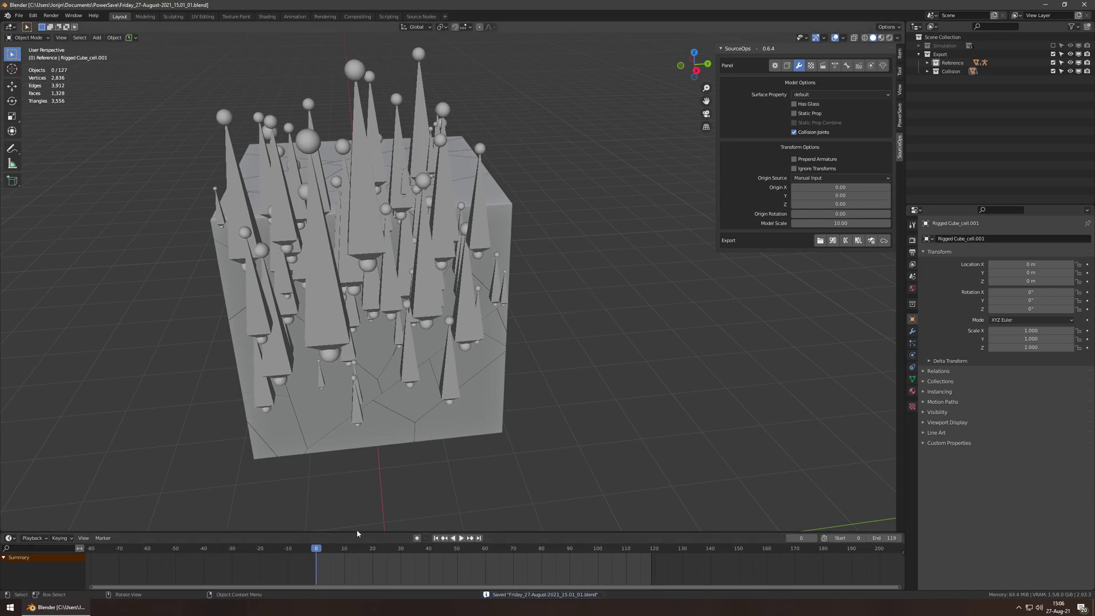
key(ctrl+s)
key(ctrl+s)
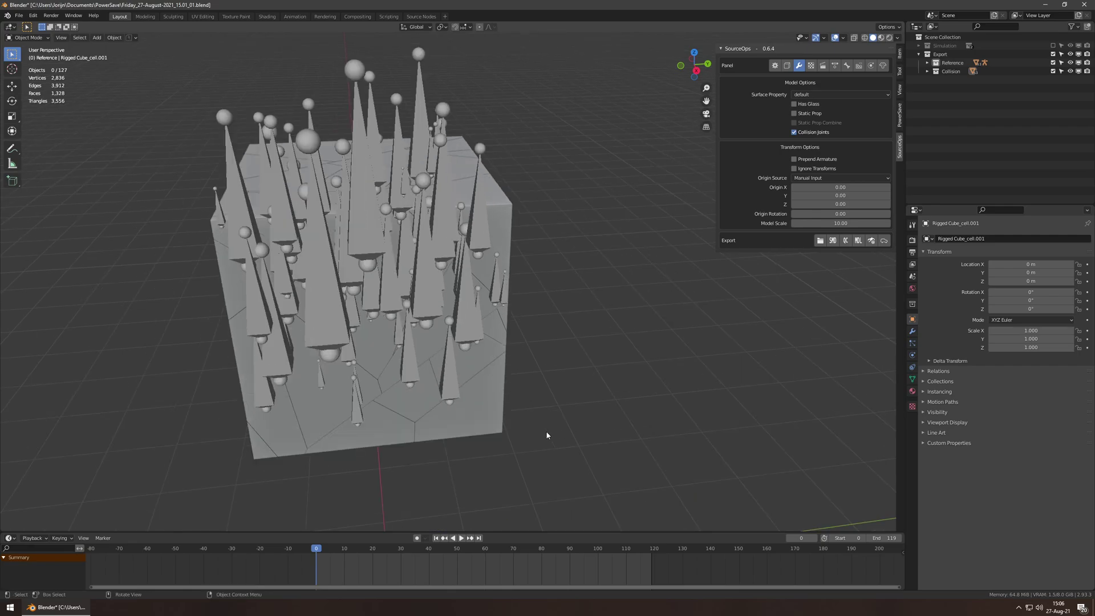
key(ctrl+s)
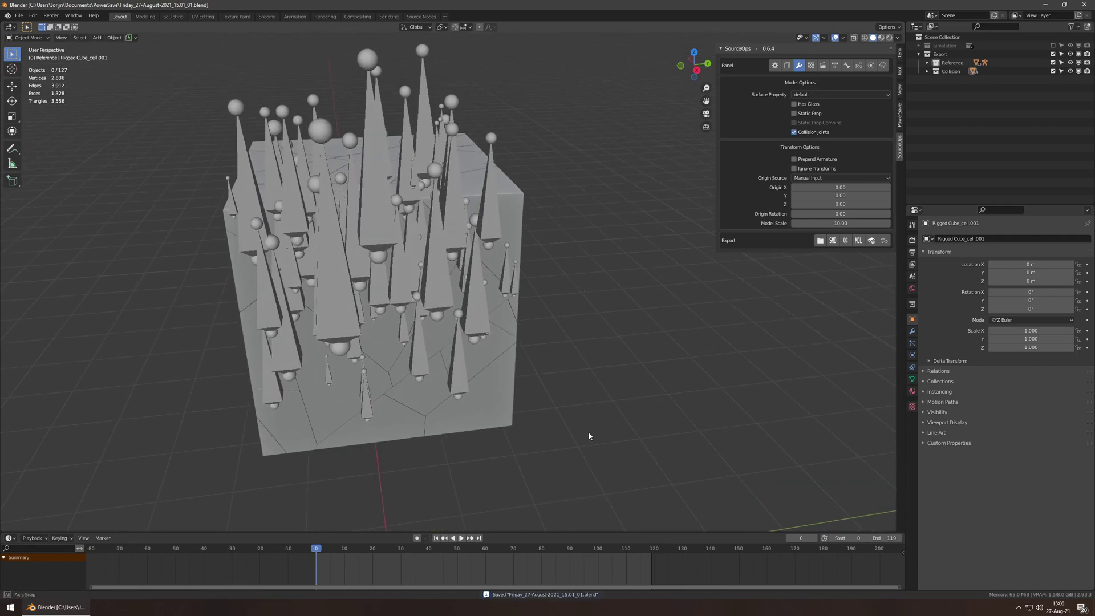
drag(609, 417, 720, 380)
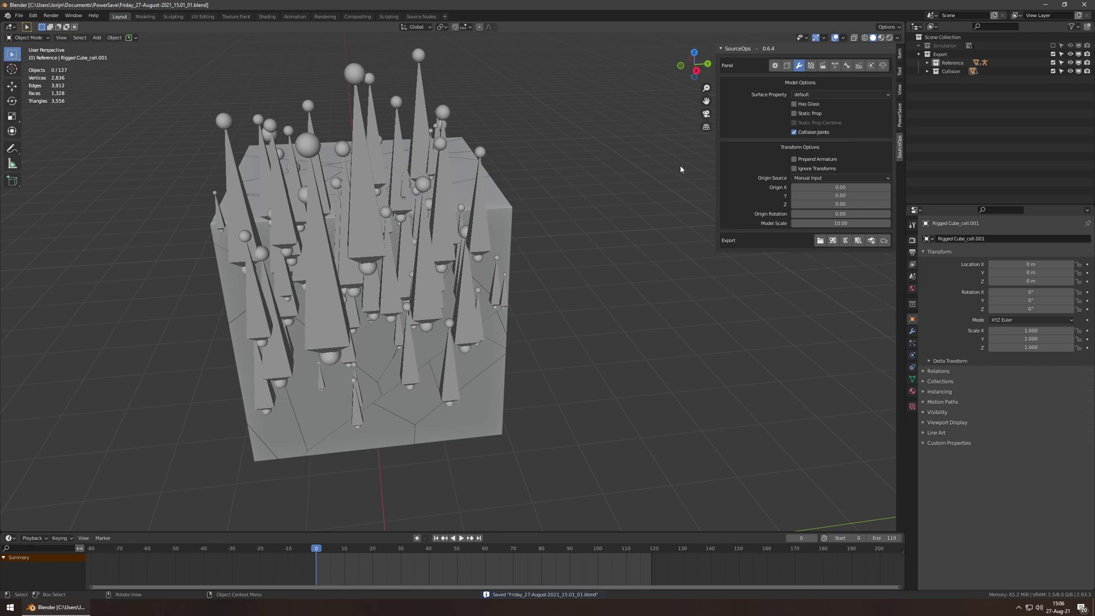
- Make Collision the active collection, save the file, and exclude the Reference collection from the view layer
click(479, 231)
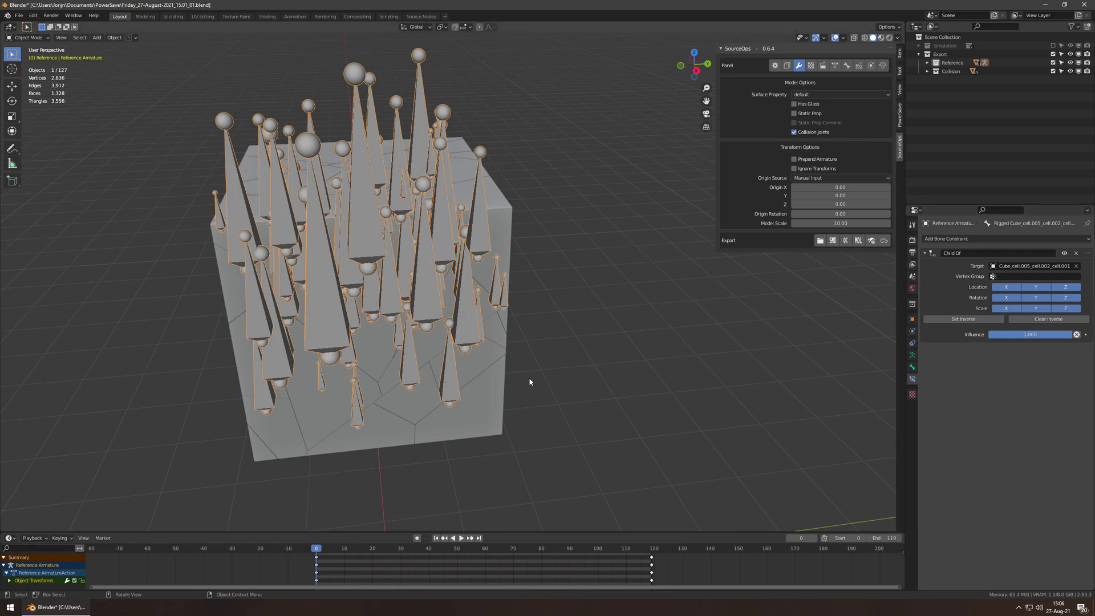
click(950, 72)
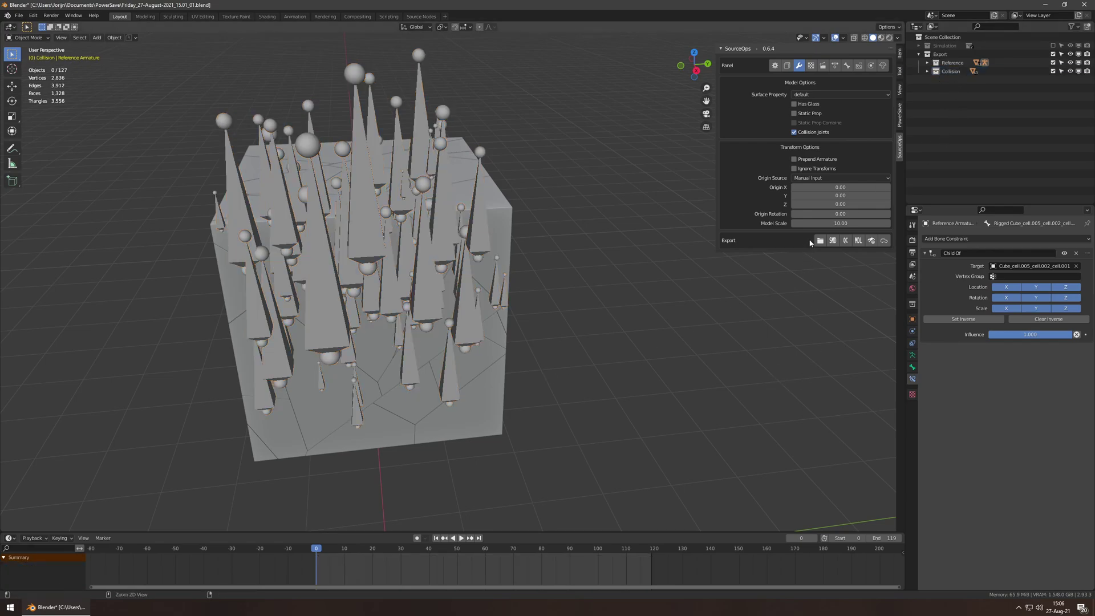
key(ctrl+s)
click(1053, 63)
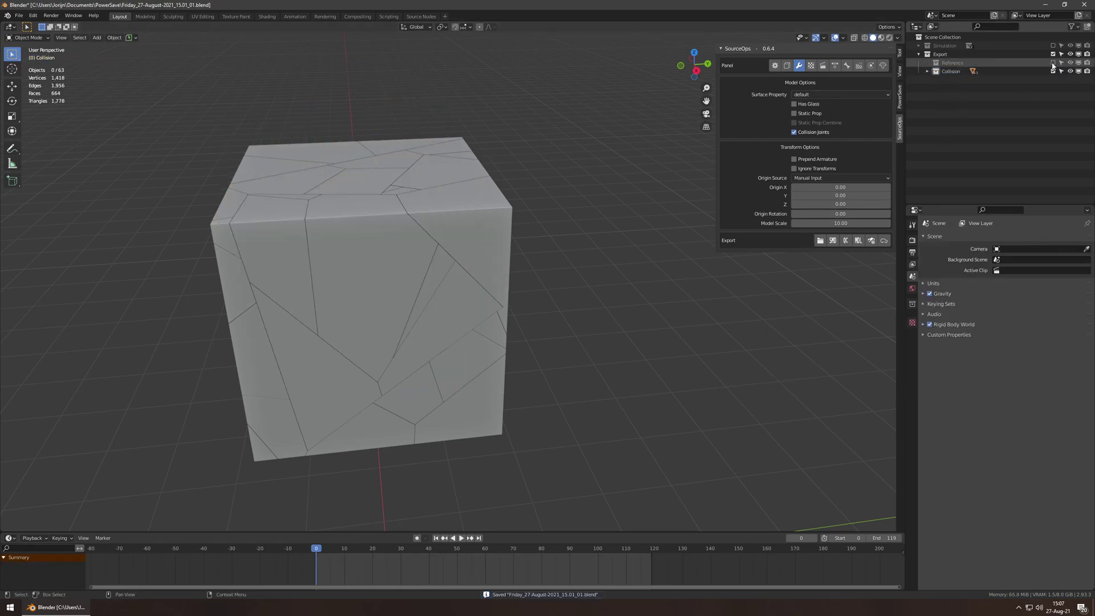
- Shade all collision meshes of the cube smooth
click(464, 270)
key(a)
click(913, 331)
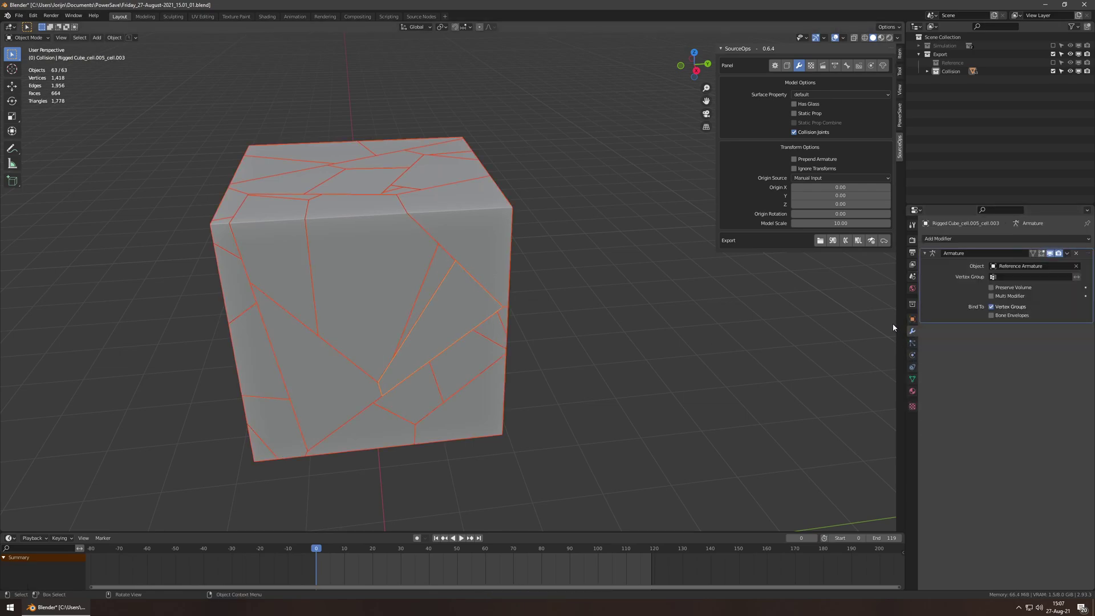
right_click(431, 256)
click(431, 263)
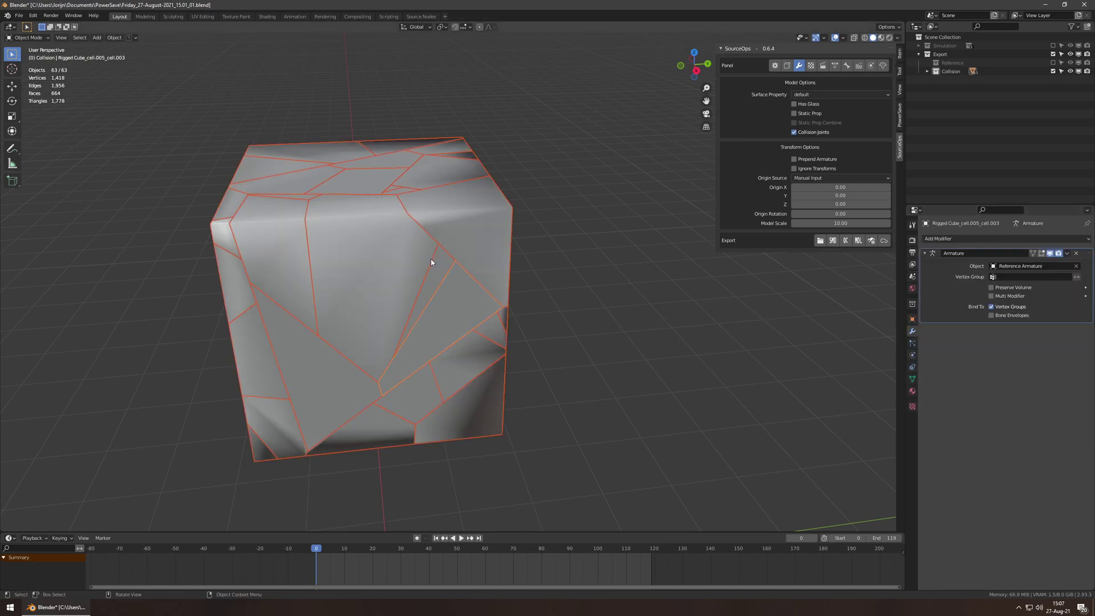
- Move one collision piece out of the cube to inspect its smooth shading, and undo the move
click(372, 273)
key(g)
click(618, 276)
middle_drag(619, 276, 532, 274)
scroll(342, 323, up, 2)
key(ctrl+z)
middle_drag(355, 288, 413, 295)
scroll(415, 297, down, 3)
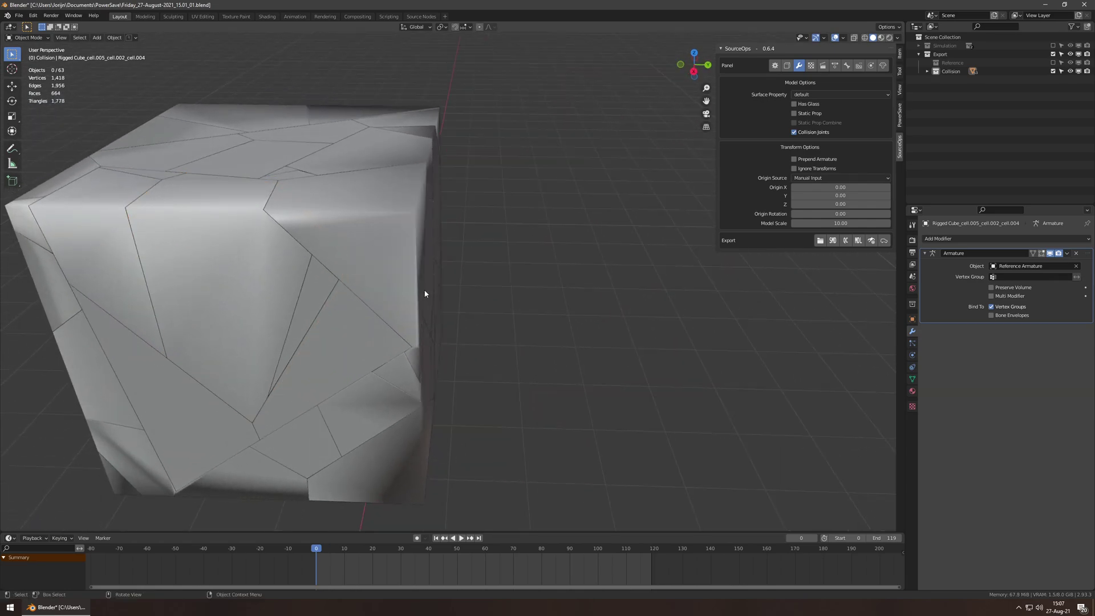
- Clear the sharp marking from all edges of every collision mesh in the cube
key(a)
key(KP_Decimal)
key(Tab)
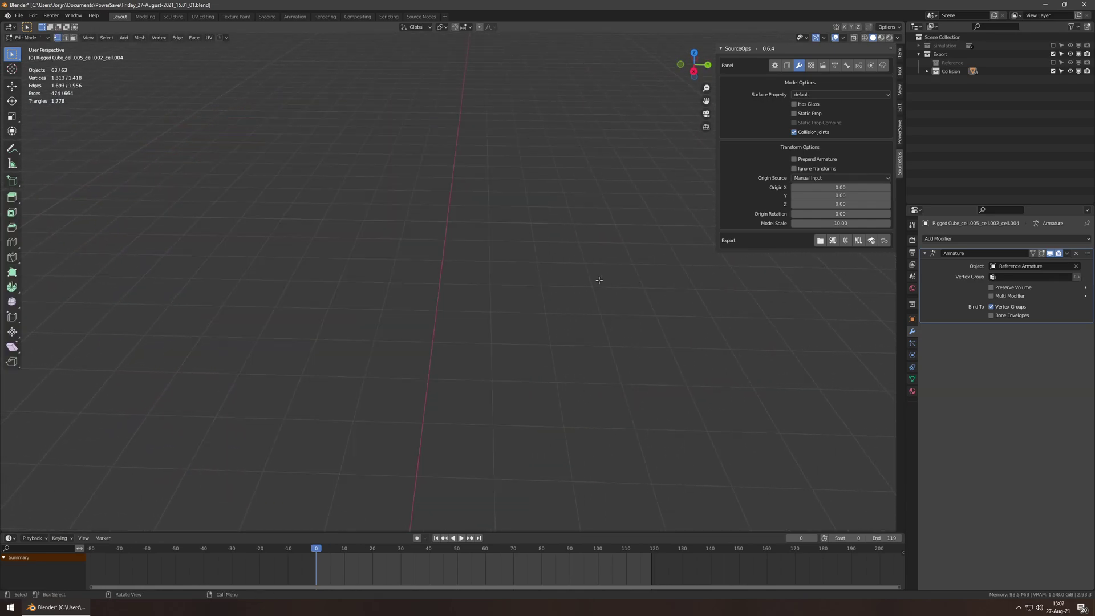
scroll(478, 270, down, 4)
key(alt+a)
key(a)
shift+middle_drag(517, 352, 508, 276)
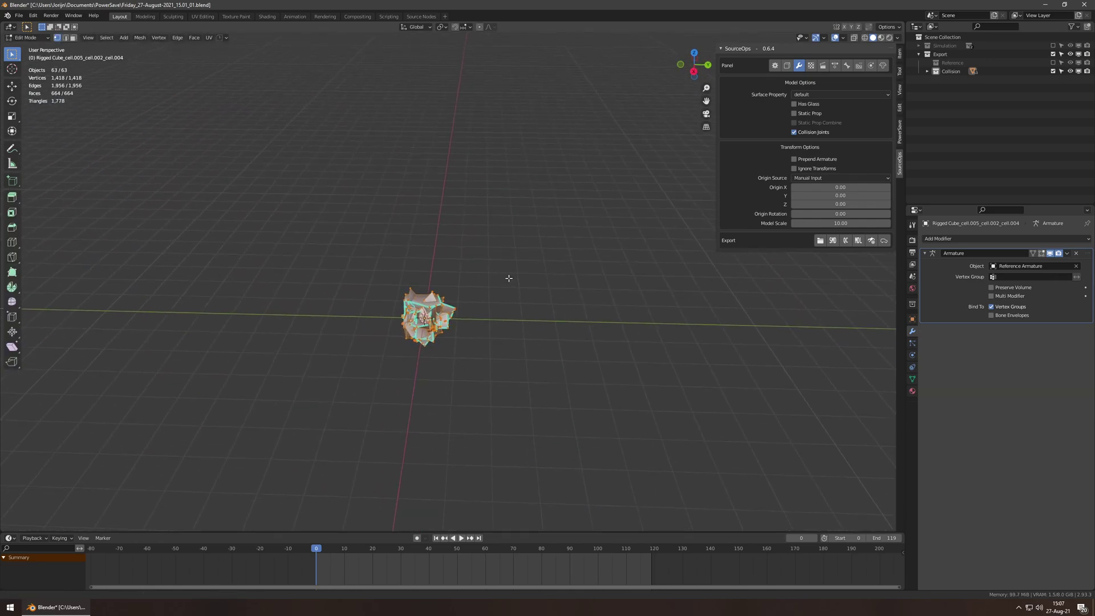
scroll(477, 292, up, 3)
key(ctrl+e)
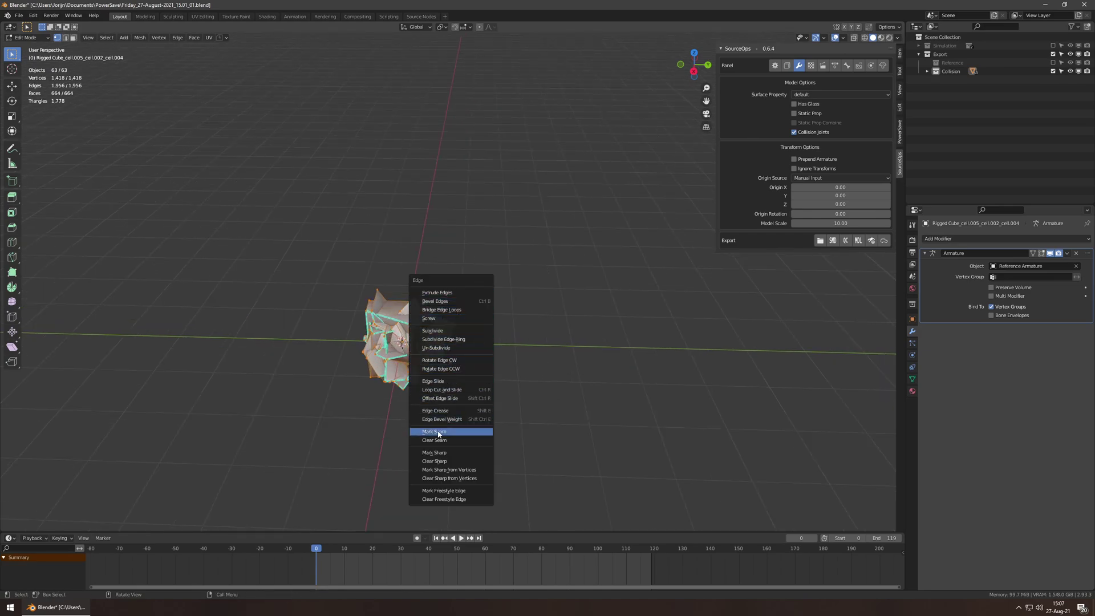
click(438, 461)
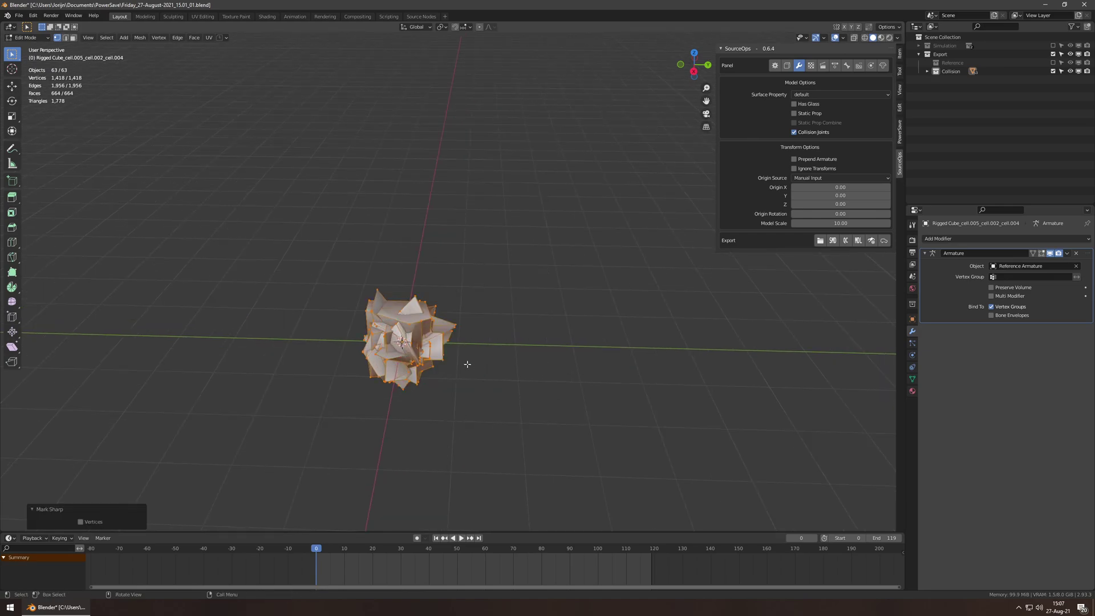
key(Tab)
- Pull a front collision piece away from the cube to examine its shading without sharp edges, and undo the move
scroll(394, 347, up, 1)
shift+middle_drag(428, 246, 435, 348)
click(366, 197)
key(g)
right_click(557, 226)
click(372, 186)
key(g)
click(693, 218)
click(597, 212)
middle_drag(656, 282, 631, 293)
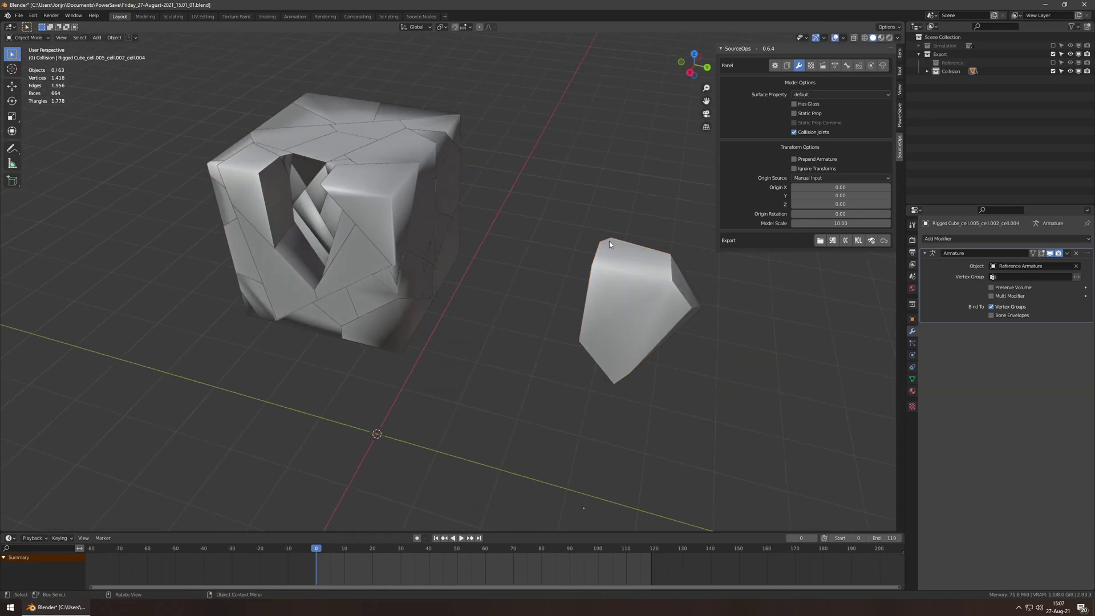
scroll(631, 293, up, 3)
scroll(631, 292, down, 5)
middle_drag(560, 308, 478, 289)
key(ctrl+z)
key(ctrl+z)
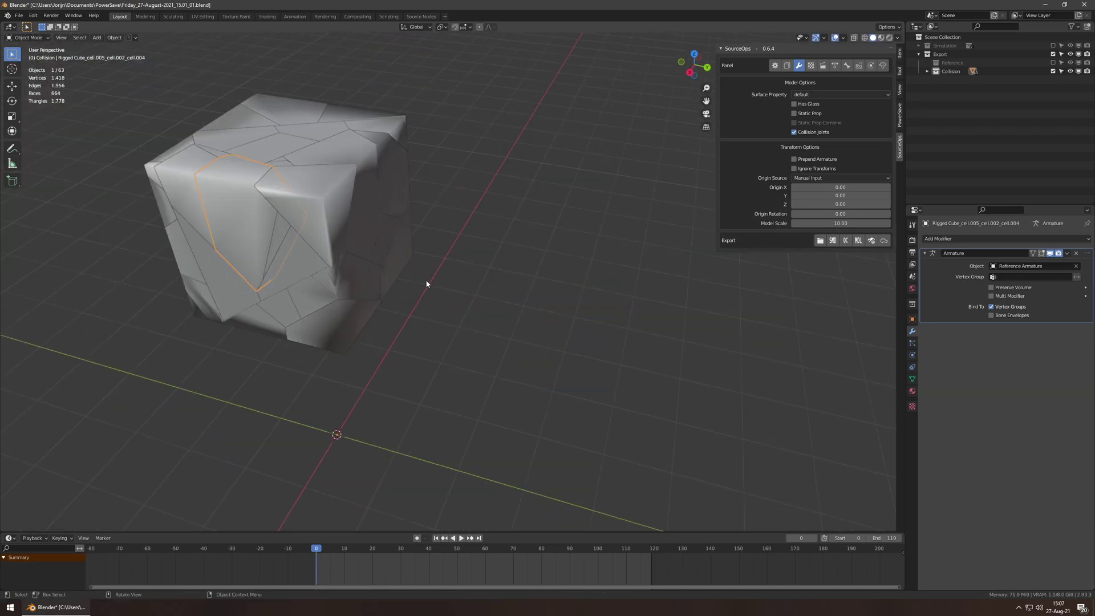
- Select only the collision piece near the cube's upper front corner and save the file
key(alt+a)
key(a)
click(236, 210)
middle_drag(313, 226, 412, 235)
key(ctrl+s)
- Try a Weighted Normal modifier on the selected collision piece and remove it
click(952, 239)
key(Escape)
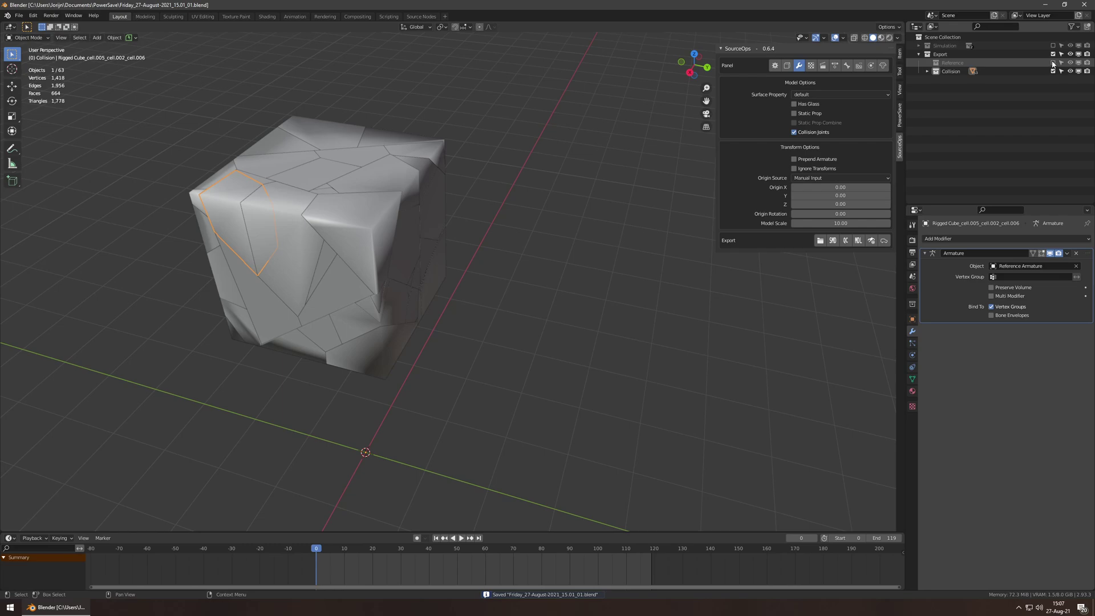
scroll(442, 299, up, 4)
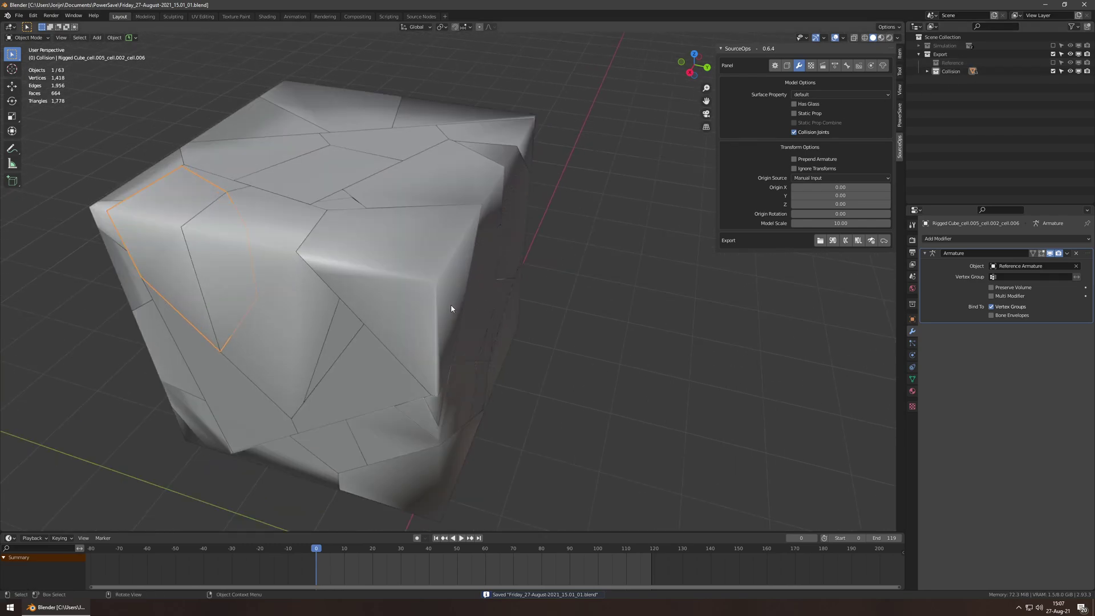
middle_drag(468, 253, 251, 215)
scroll(463, 247, down, 2)
scroll(462, 248, up, 2)
click(290, 234)
click(273, 229)
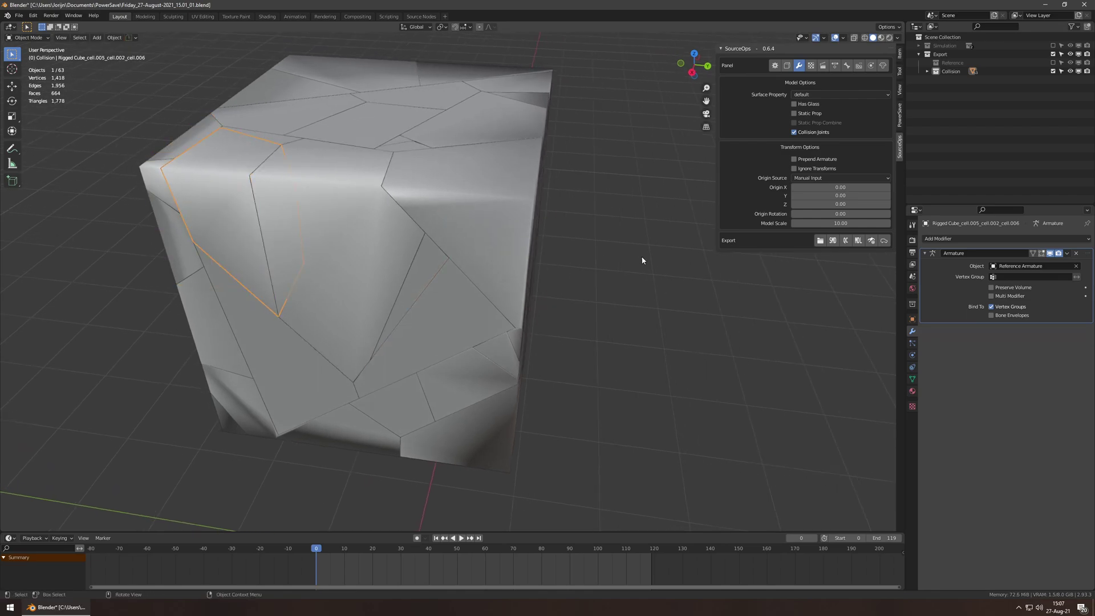
click(936, 239)
click(926, 312)
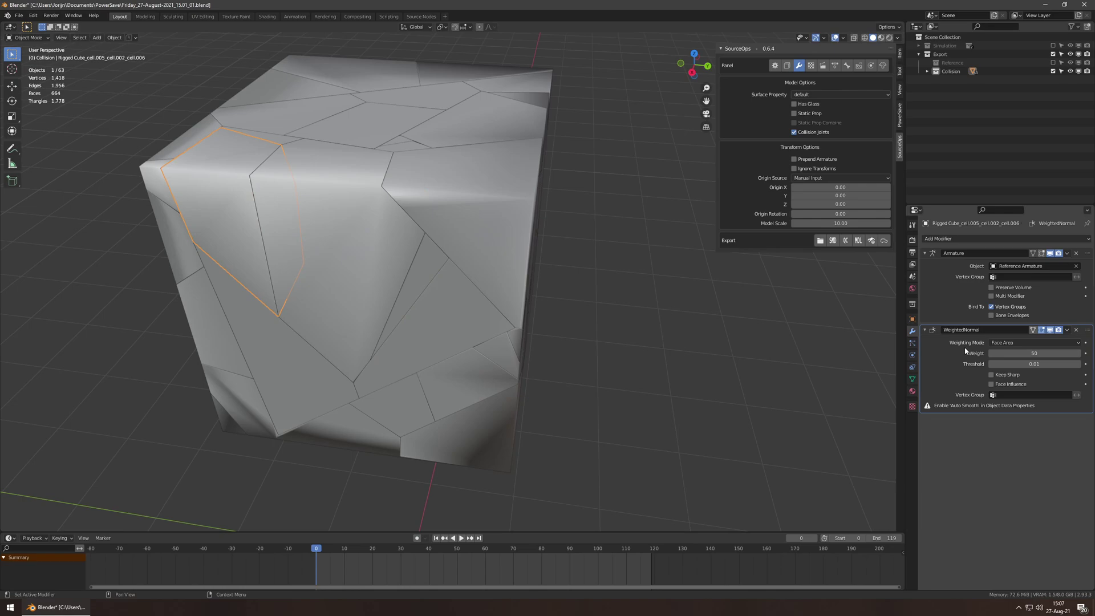
click(1077, 330)
- Add a Weld modifier to the active collision piece and select all collision meshes
click(962, 239)
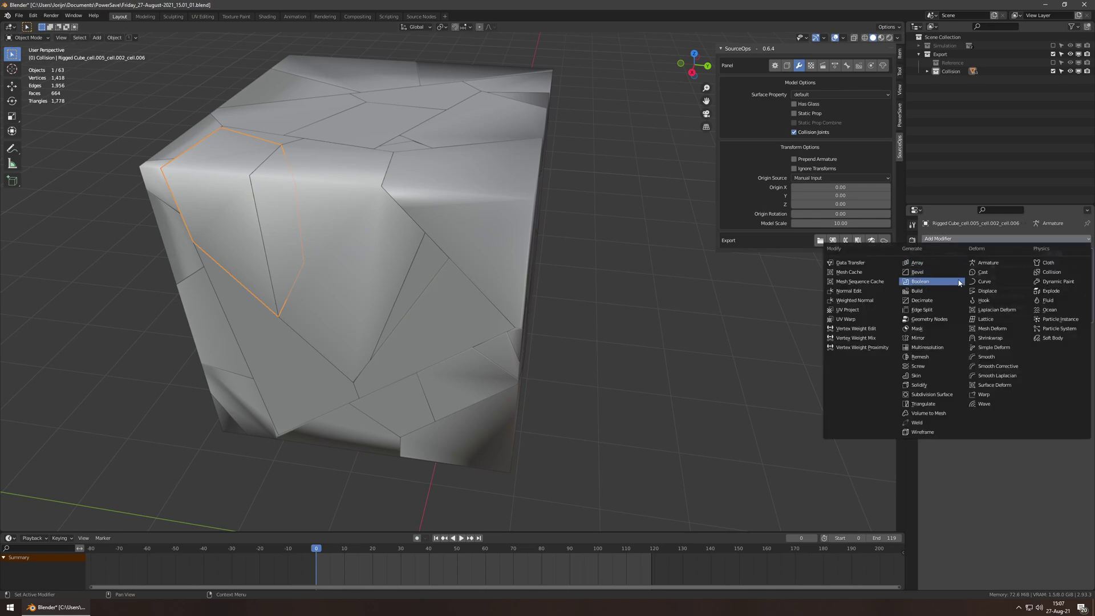
click(919, 422)
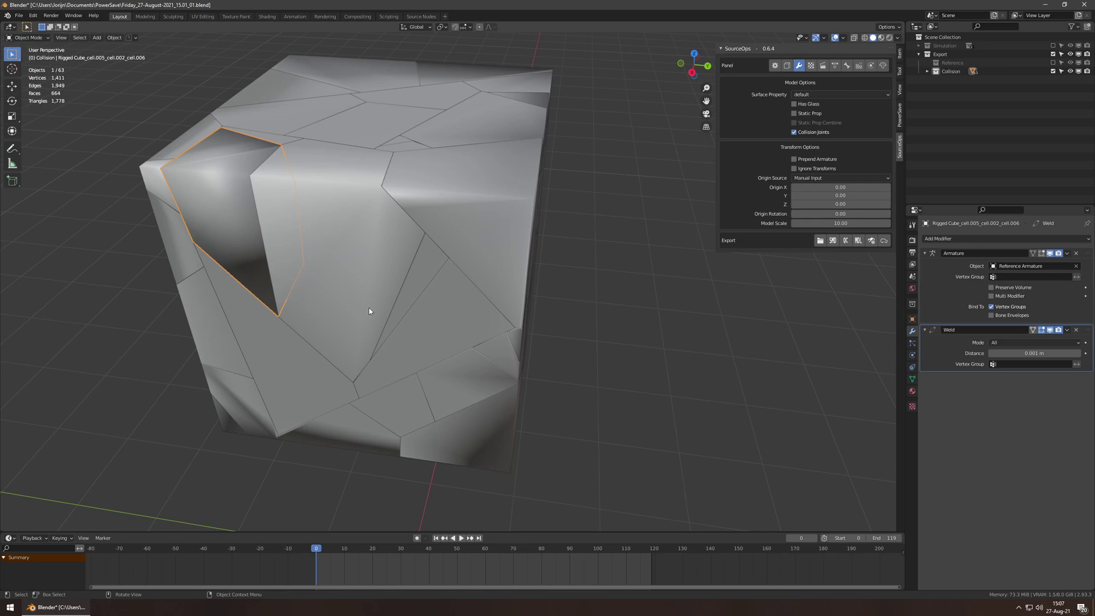
key(a)
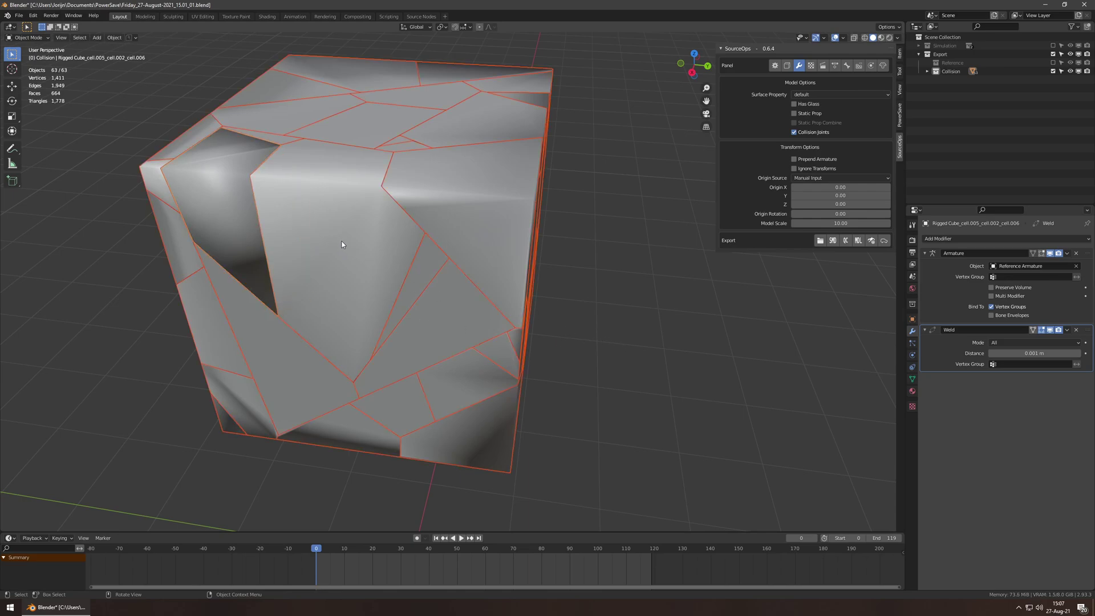
- Search the add-on preferences for "copy" to check whether Copy Attributes Menu is enabled, and close the preferences
key(ctrl+comma)
click(441, 149)
text(co)
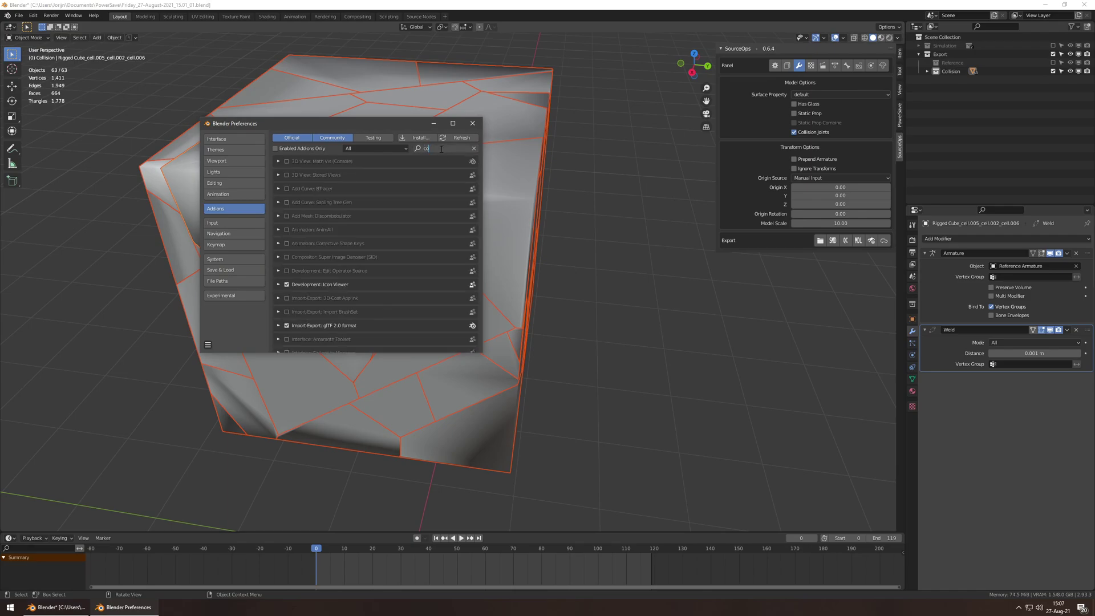
text(py)
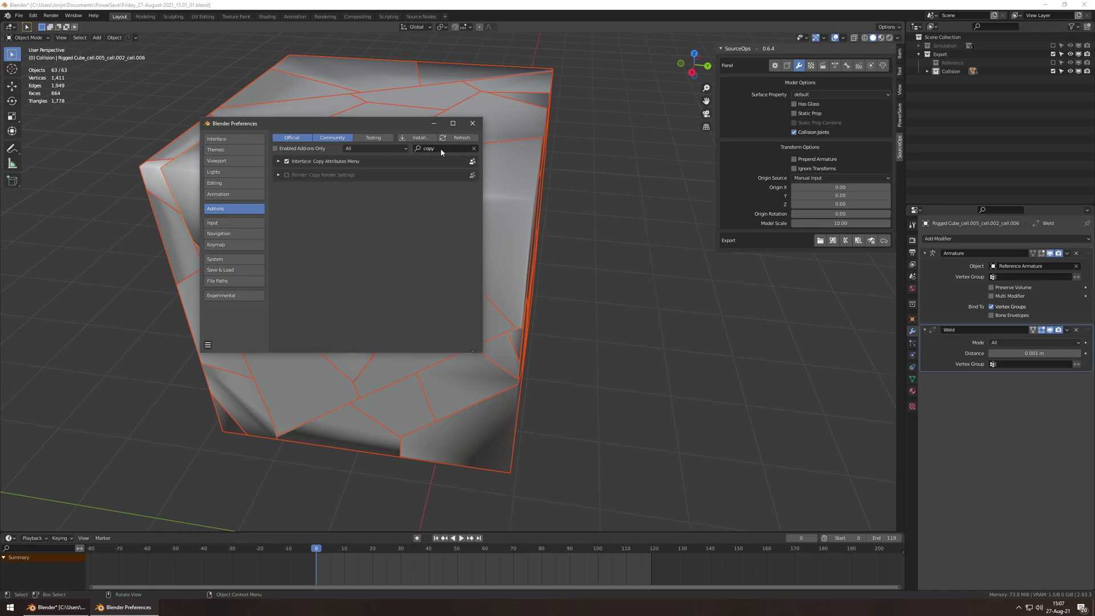
click(473, 123)
- Copy only the Weld modifier from the active piece to all selected collision meshes and save the file
key(ctrl+c)
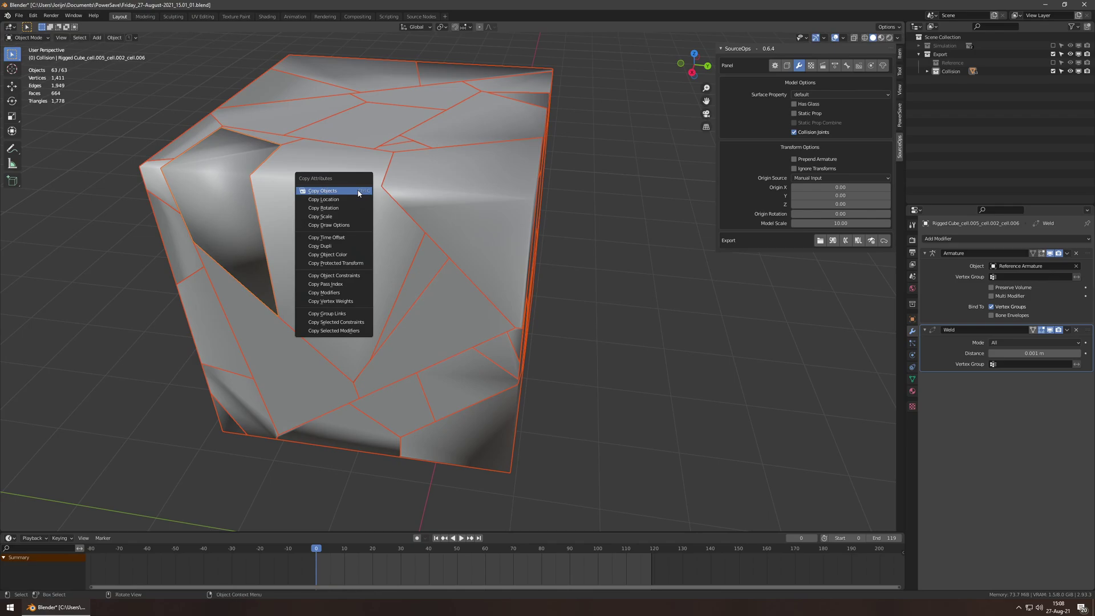
click(338, 330)
click(338, 367)
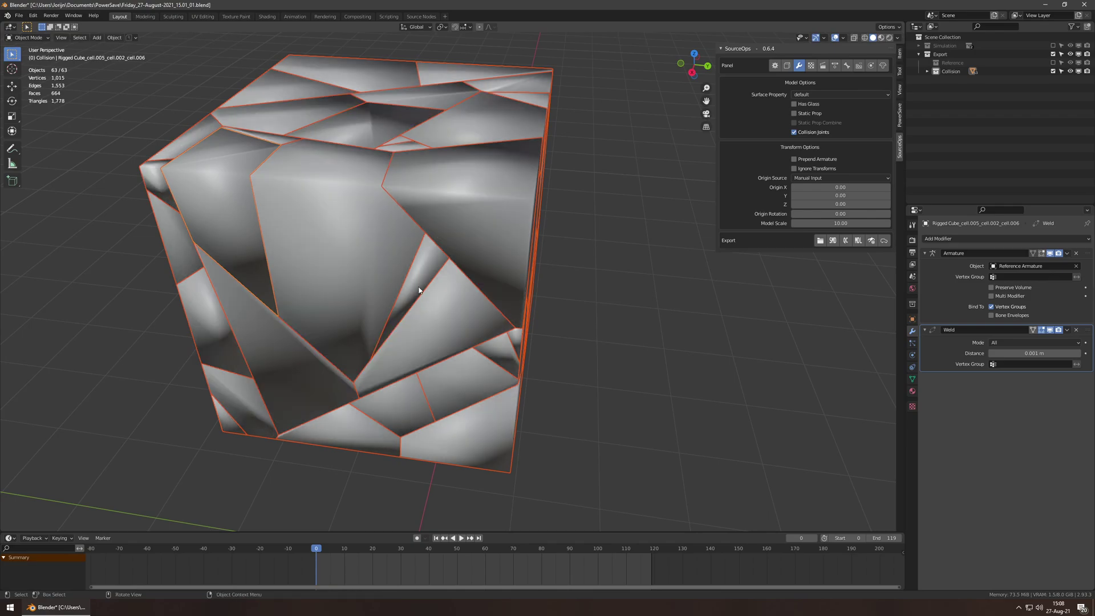
middle_drag(608, 211, 438, 229)
key(ctrl+s)
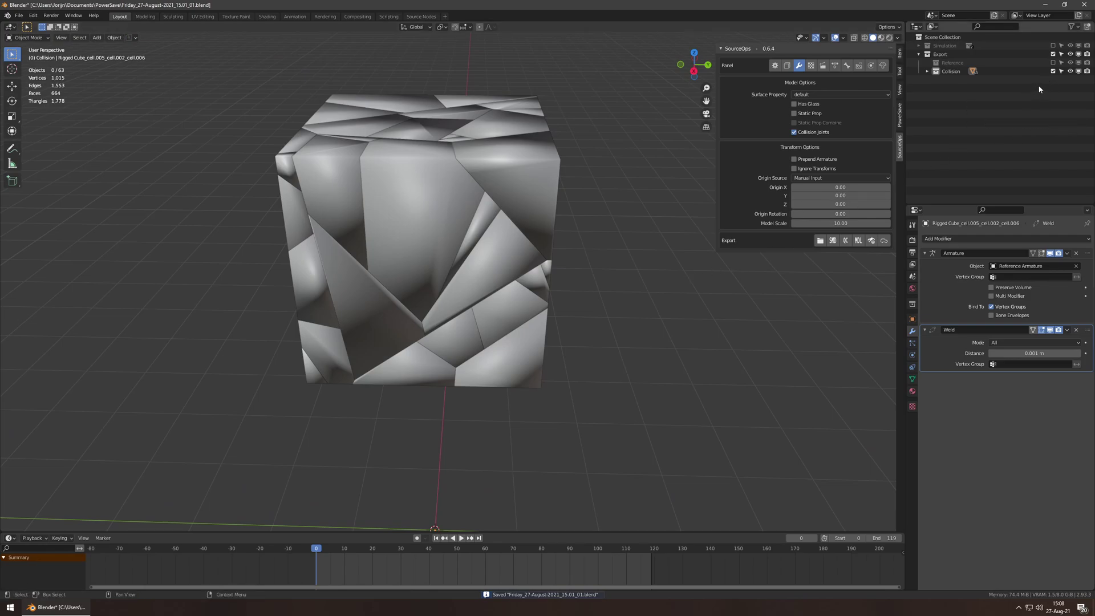
- Include the Reference collection in the view layer again and place the timeline at frame 0
click(1053, 63)
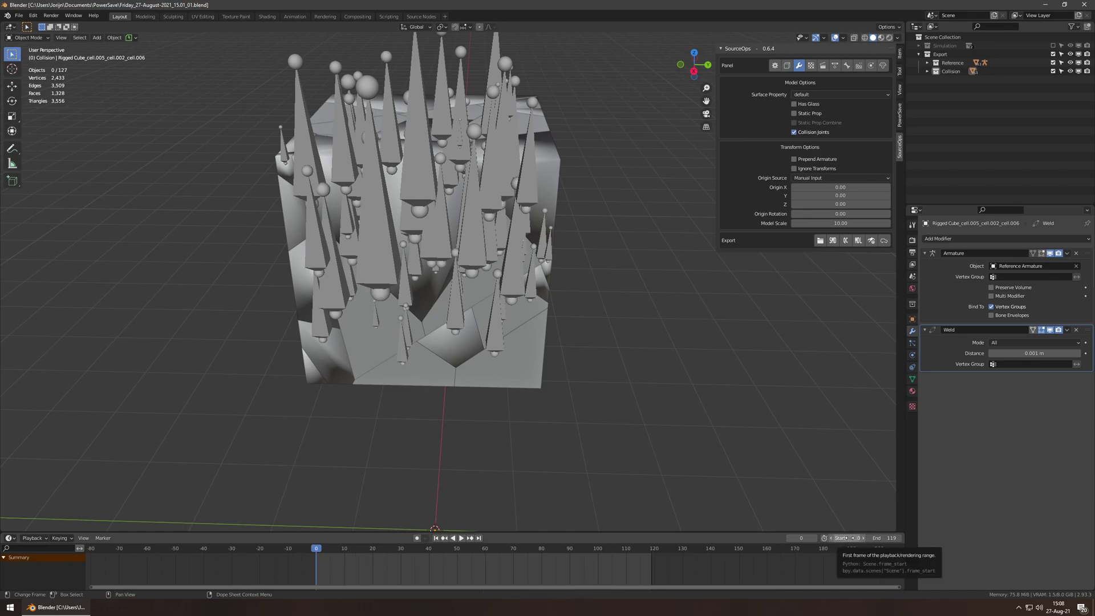
click(317, 550)
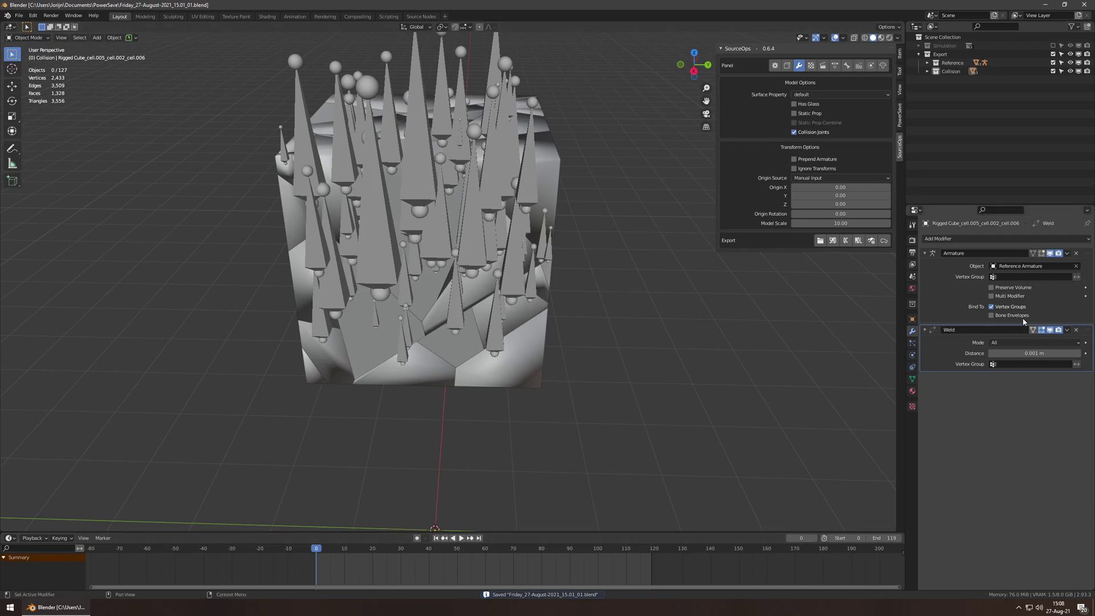
- Show the scene's rigid body world settings with the cache and field weights expanded
click(912, 277)
click(923, 324)
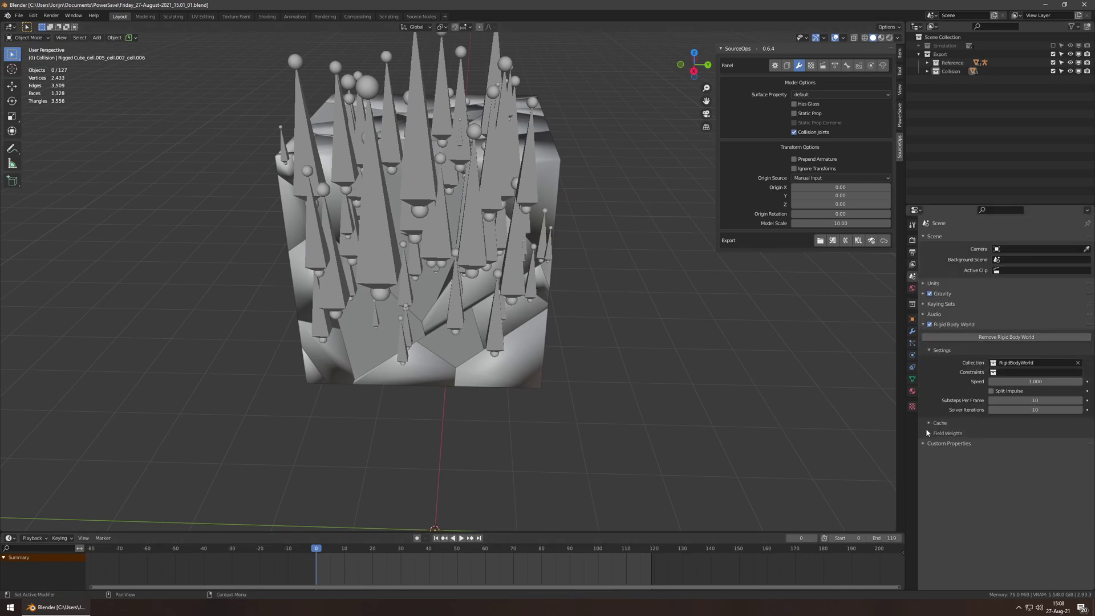
drag(927, 433, 934, 421)
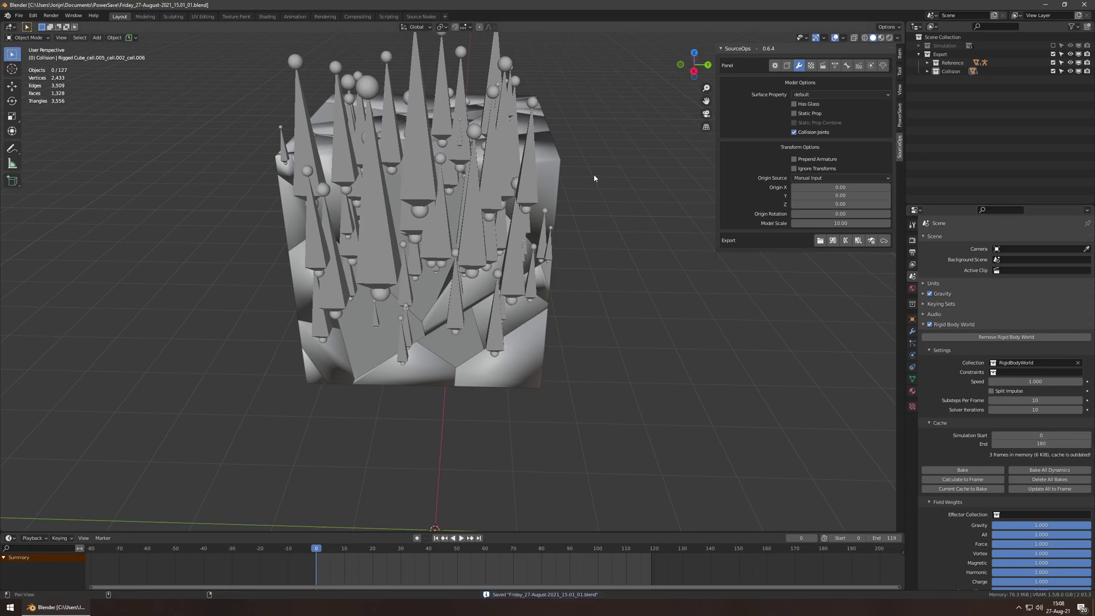
shift+middle_drag(594, 178, 596, 219)
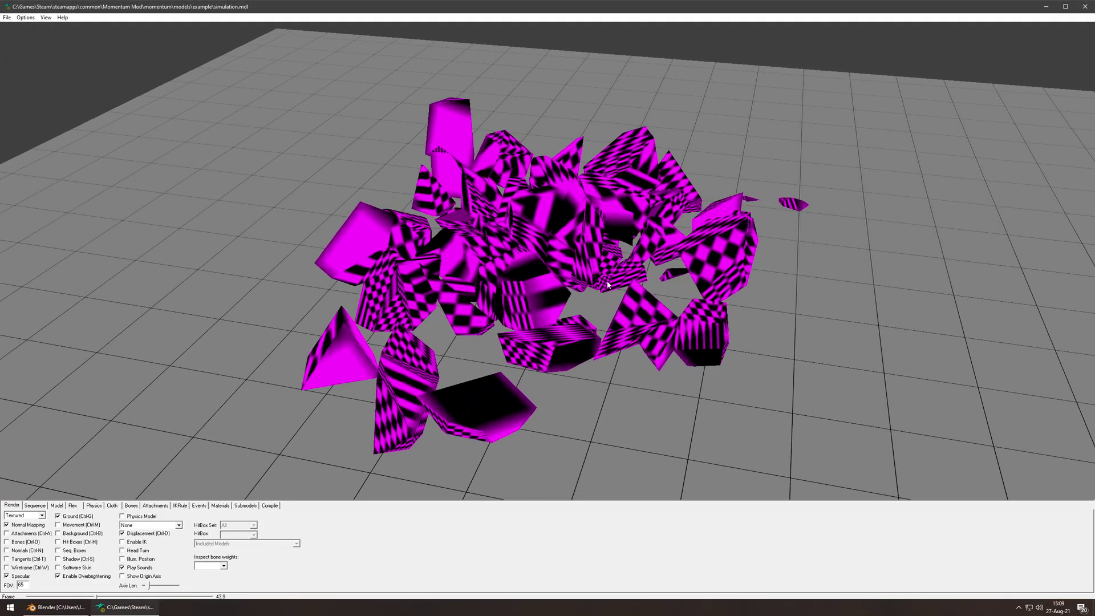
- Turn on the physics model display for simulation.mdl in the model viewer to check for collision, and close the viewer
click(155, 517)
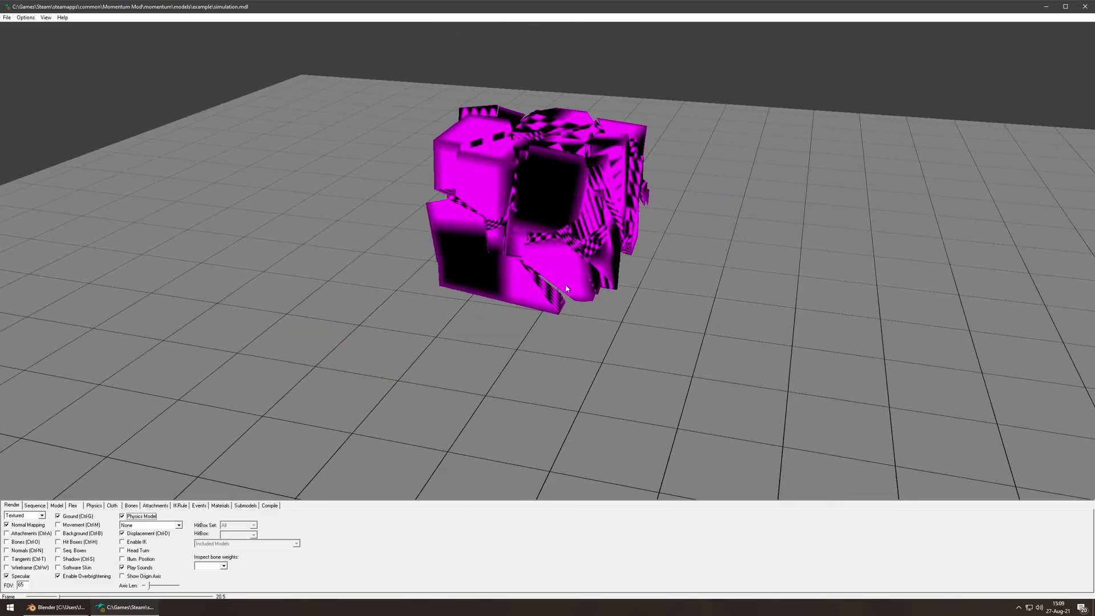
key(Tab)
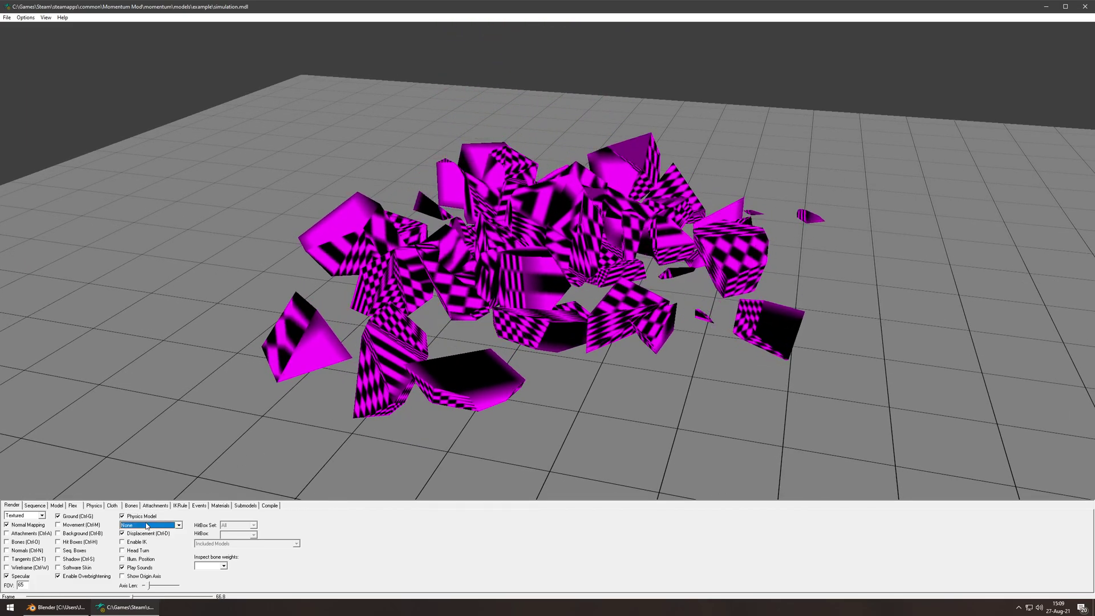
click(1083, 7)
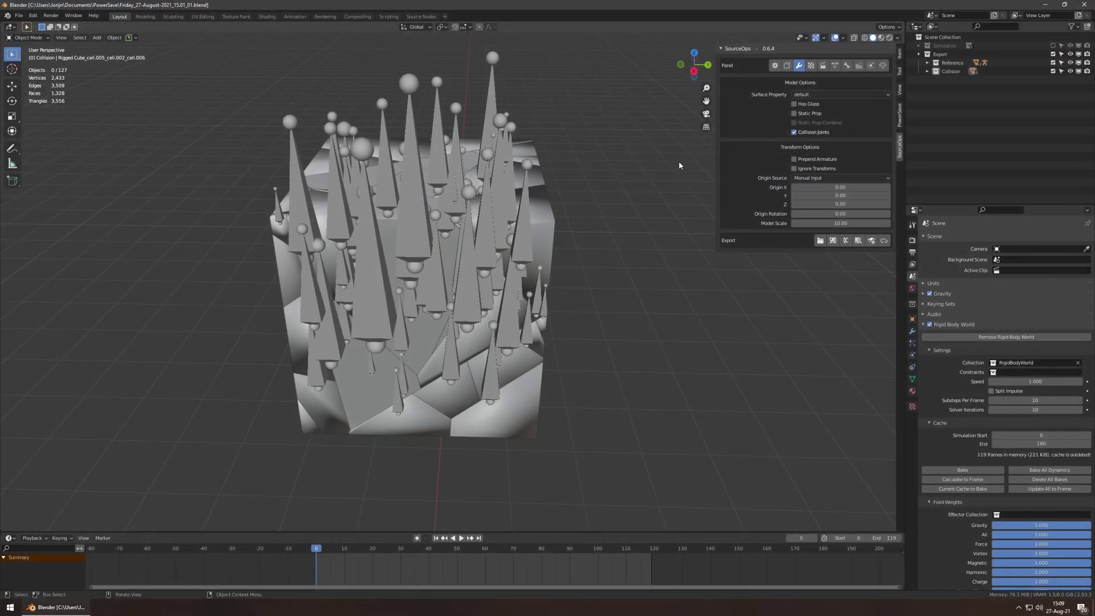
- Assign the Collision collection as the collision of the example/simulation model in SourceOps
click(787, 65)
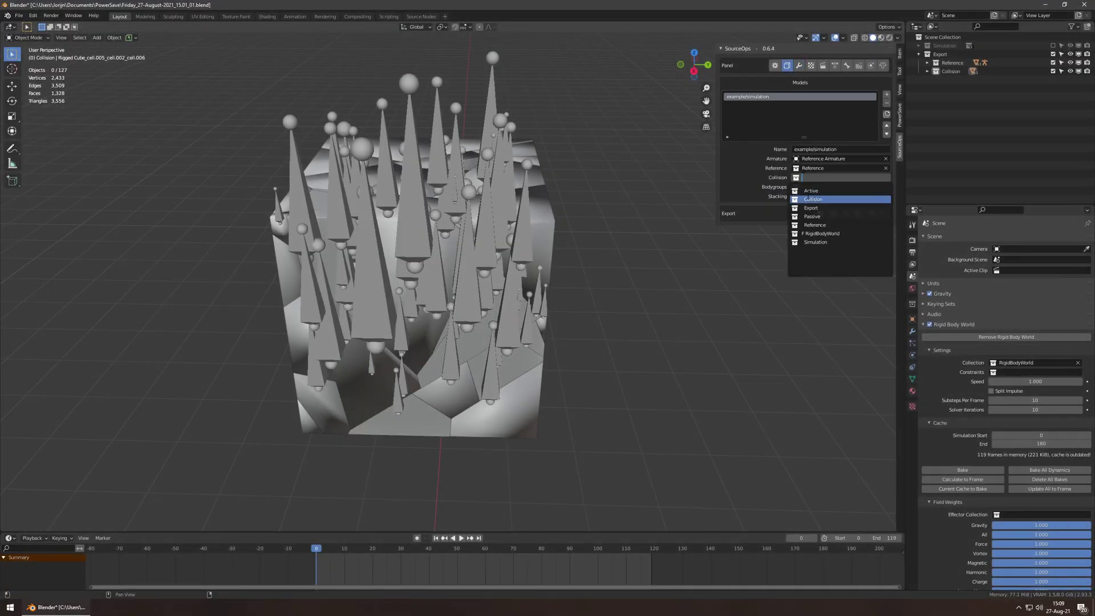
click(809, 199)
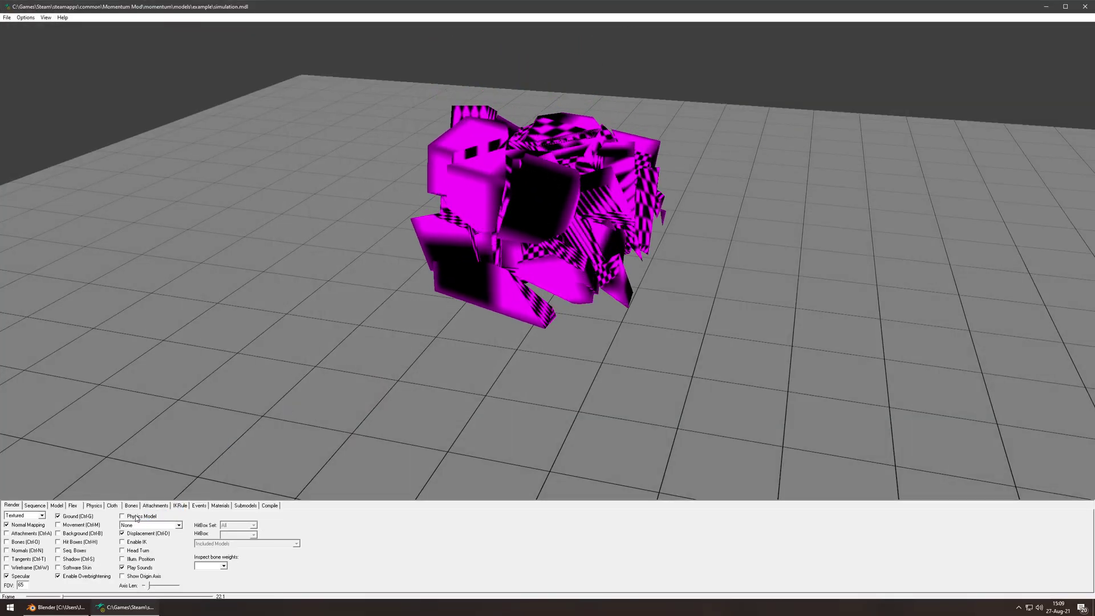
- Examine from several angles in the model viewer how the physics meshes of simulation.mdl follow the falling pieces
drag(646, 241, 597, 255)
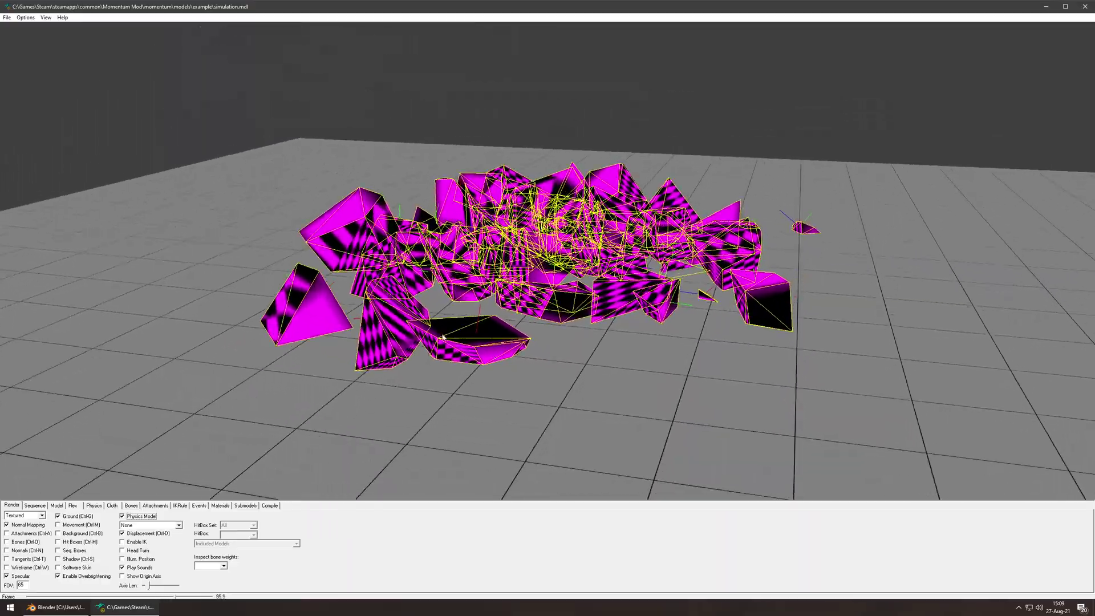
drag(481, 318, 675, 300)
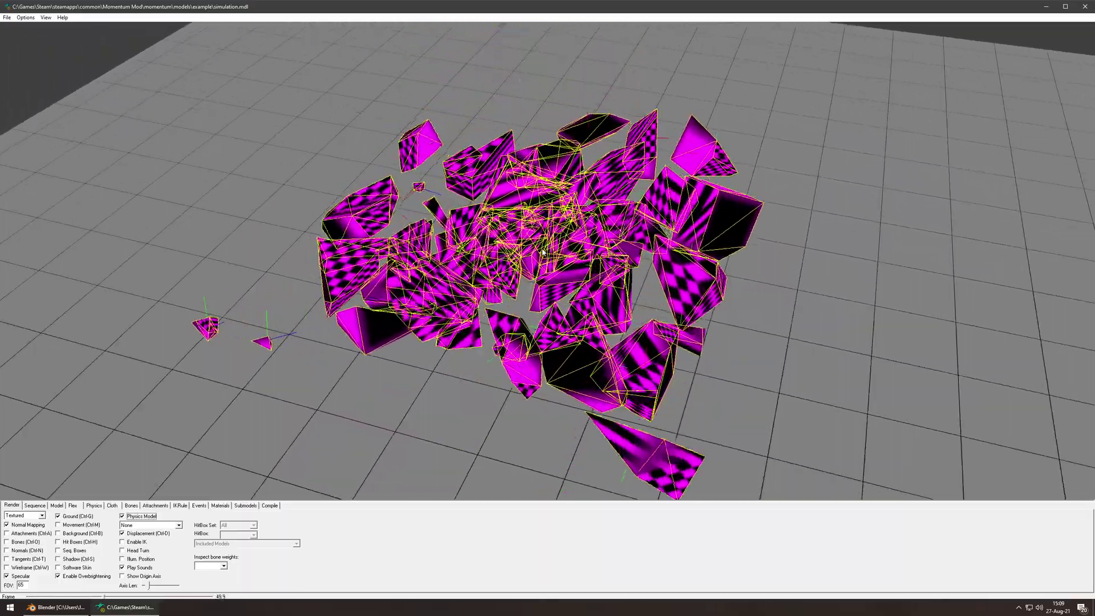
drag(561, 248, 439, 219)
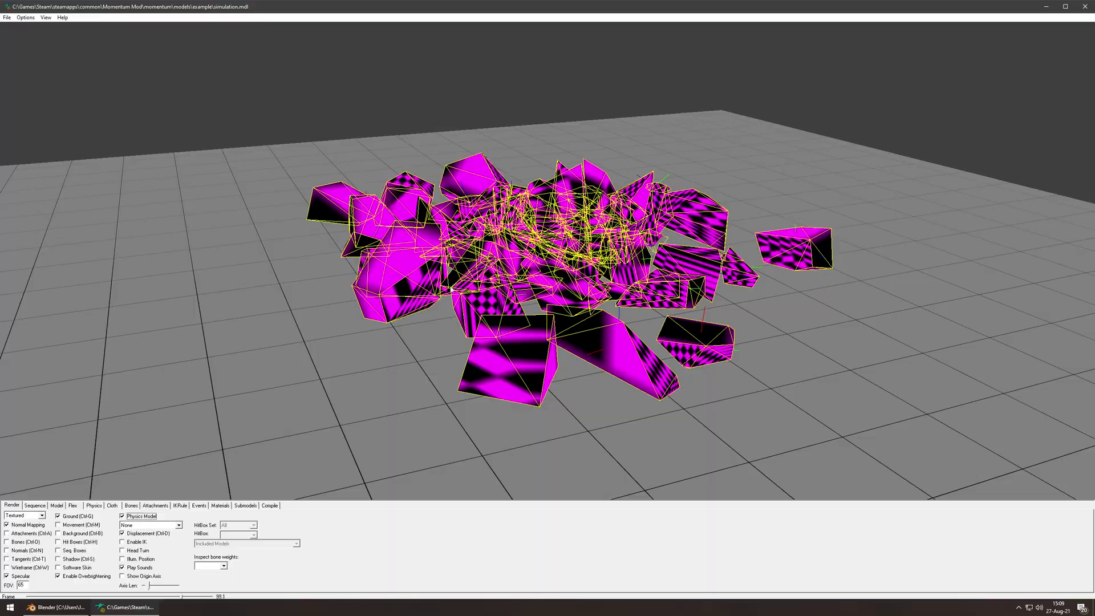
drag(569, 311, 517, 246)
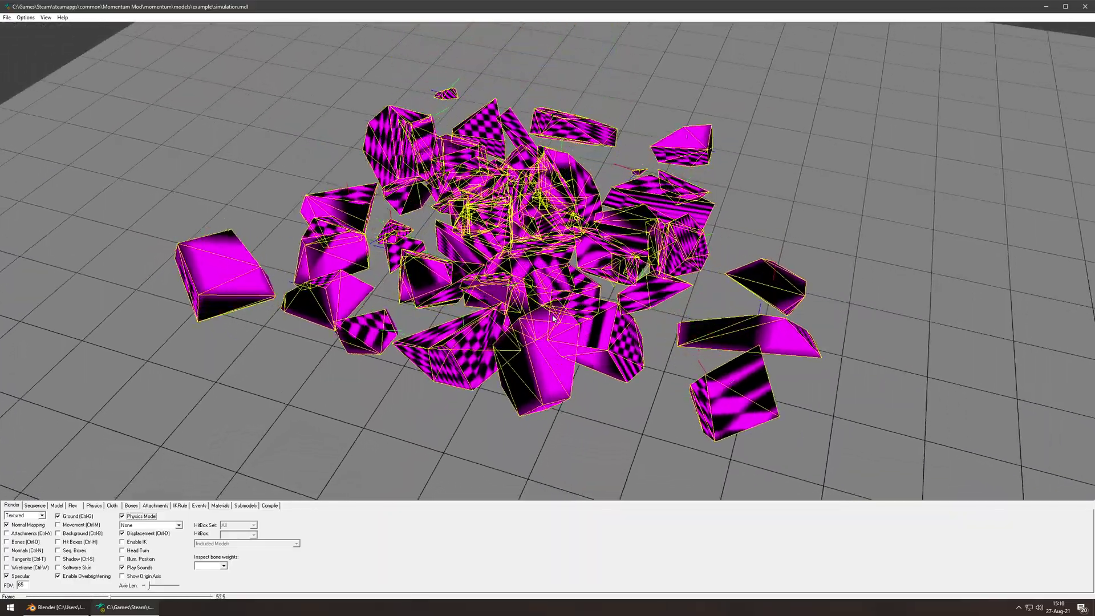
drag(533, 252, 723, 221)
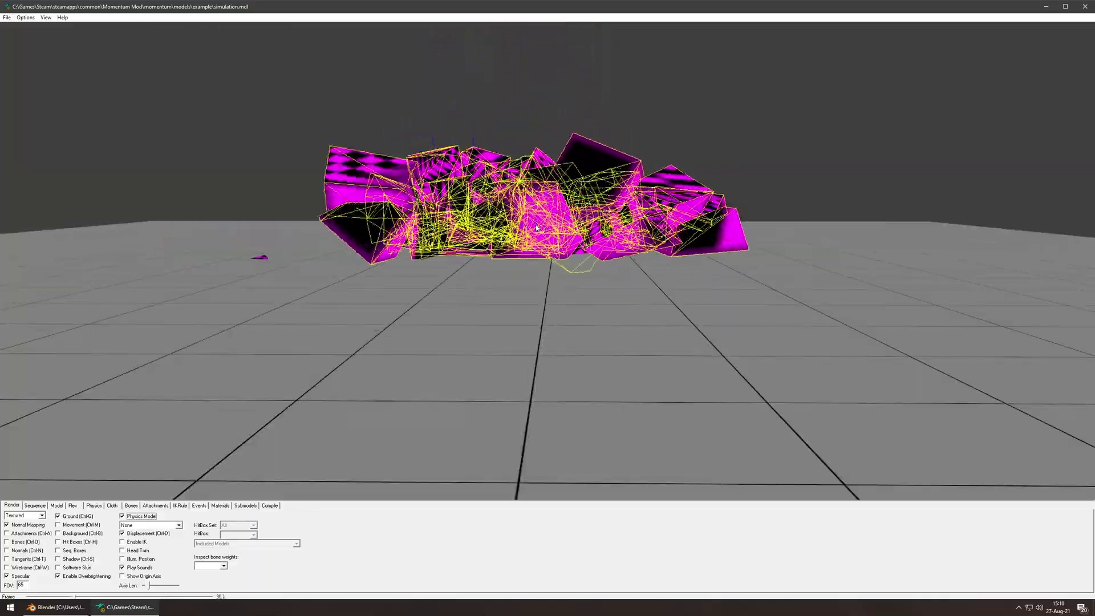
drag(542, 210, 596, 254)
right_drag(597, 254, 586, 234)
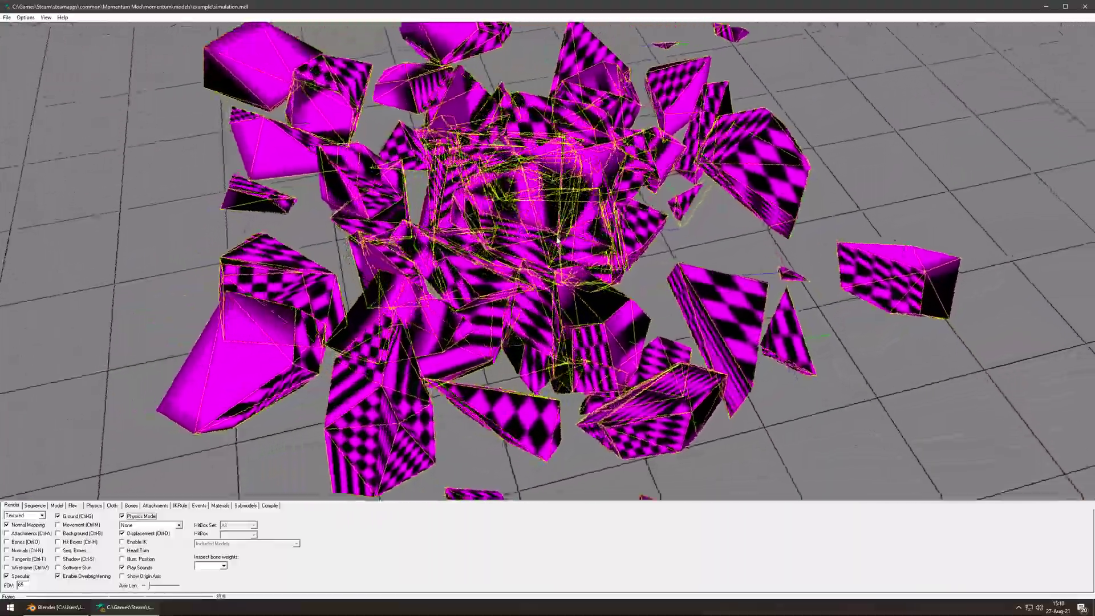
right_drag(557, 239, 569, 258)
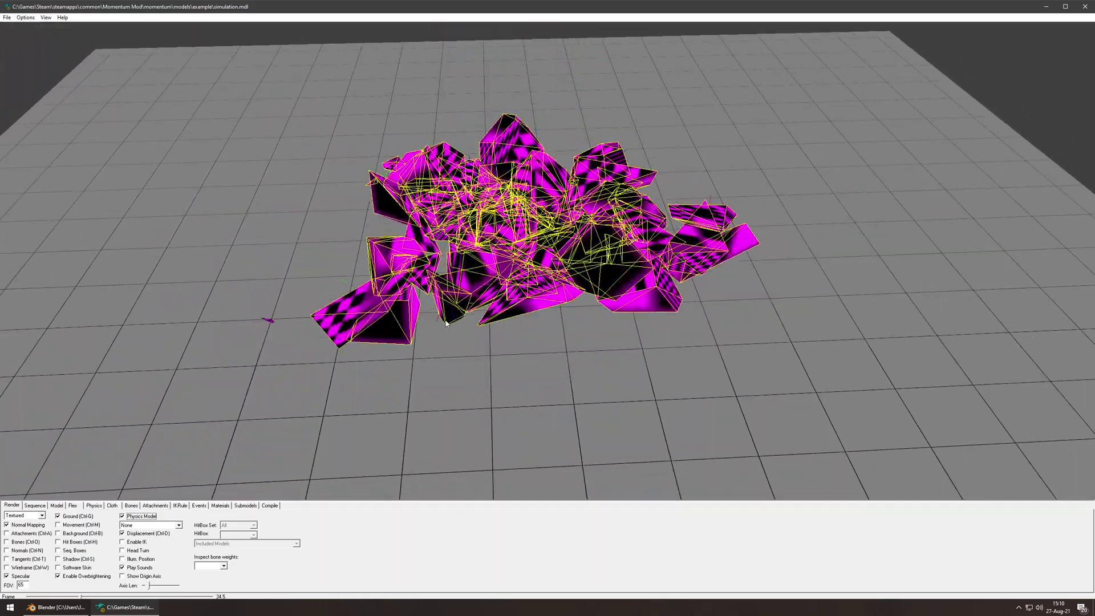
- Toggle the physics model display of simulation.mdl during playback to compare the falling pieces with and without their collision meshes
key(space)
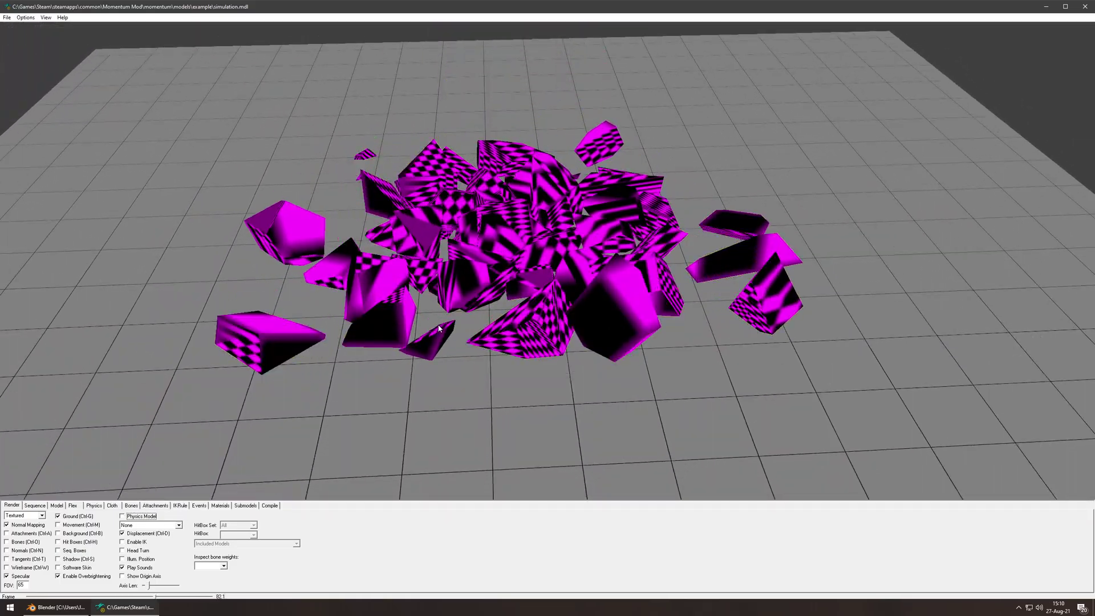
key(space)
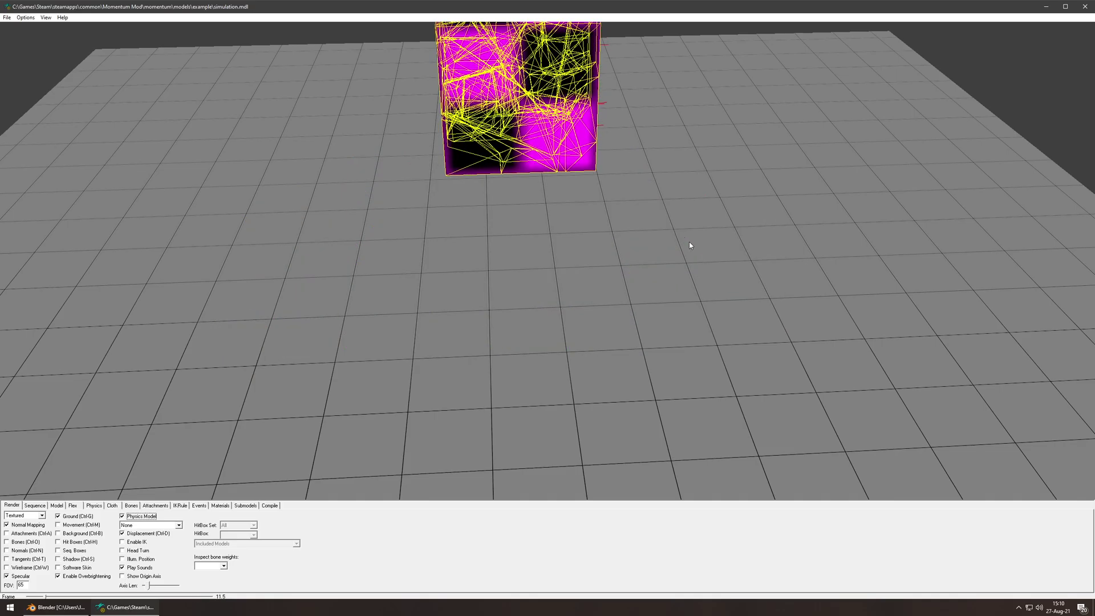
key(space)
mouse_move(616, 231)
mouse_down()
mouse_move(652, 229)
mouse_move(645, 261)
mouse_move(605, 229)
mouse_move(602, 238)
mouse_move(608, 232)
mouse_up()
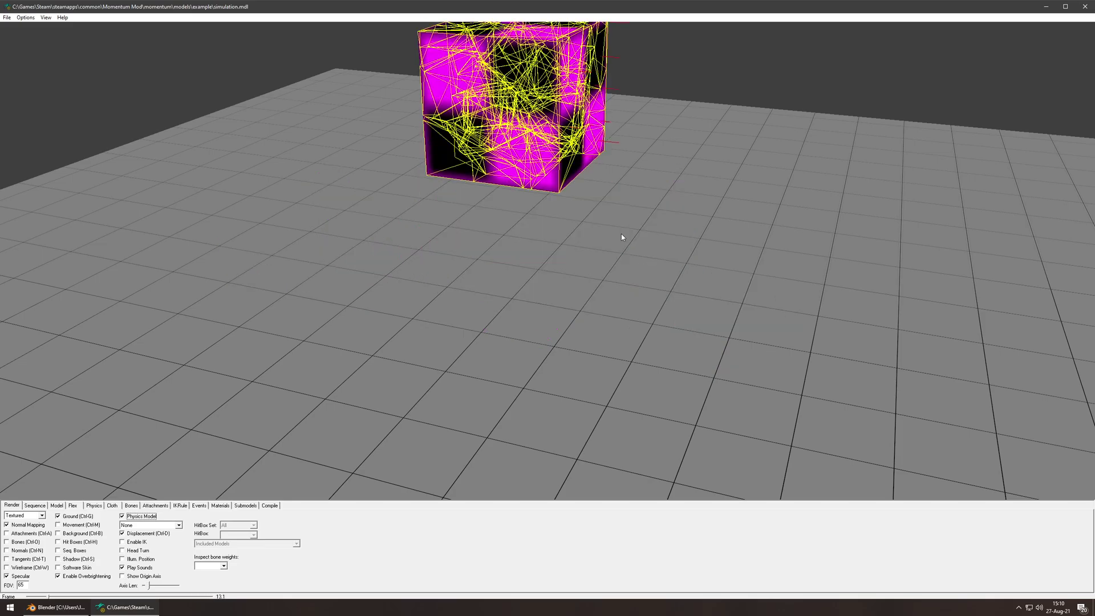
- Maximize the model viewer and hold the fall sequence at frame 15 with the playback speed at 0
click(26, 506)
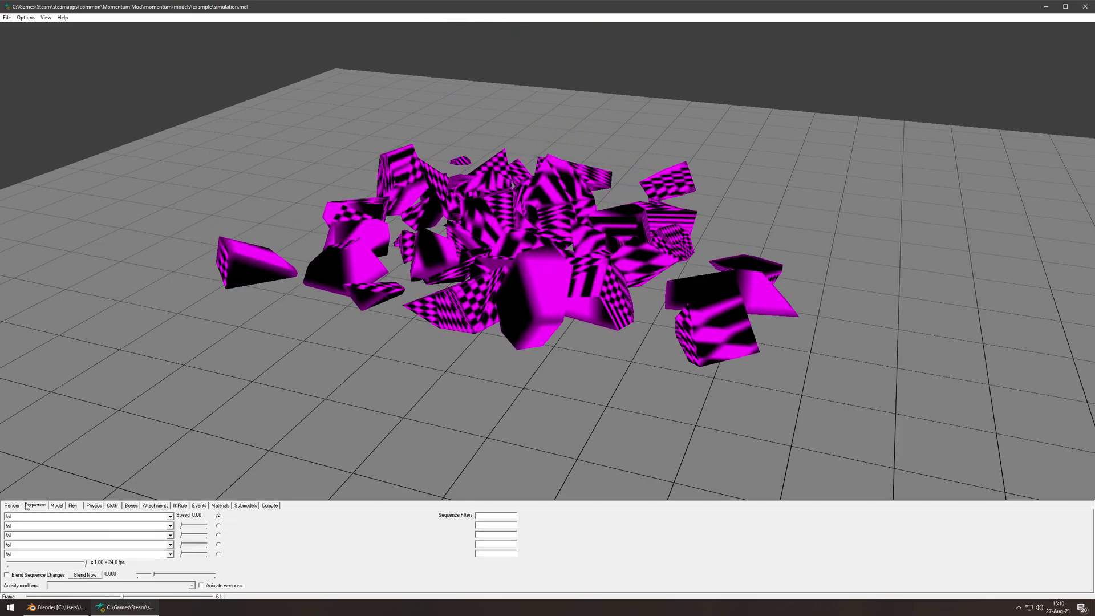
click(1066, 6)
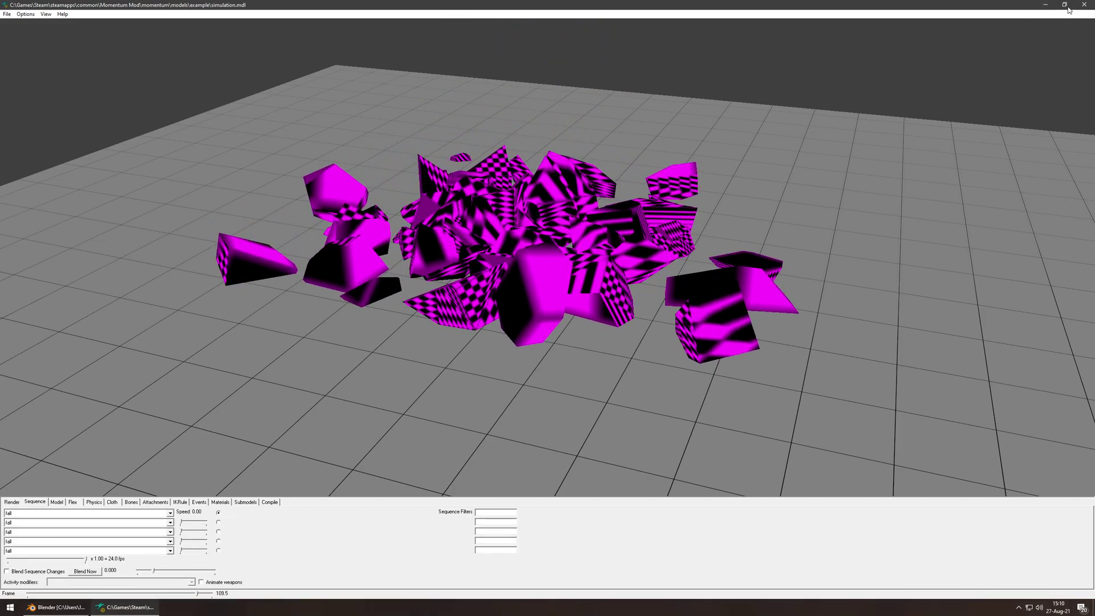
click(102, 596)
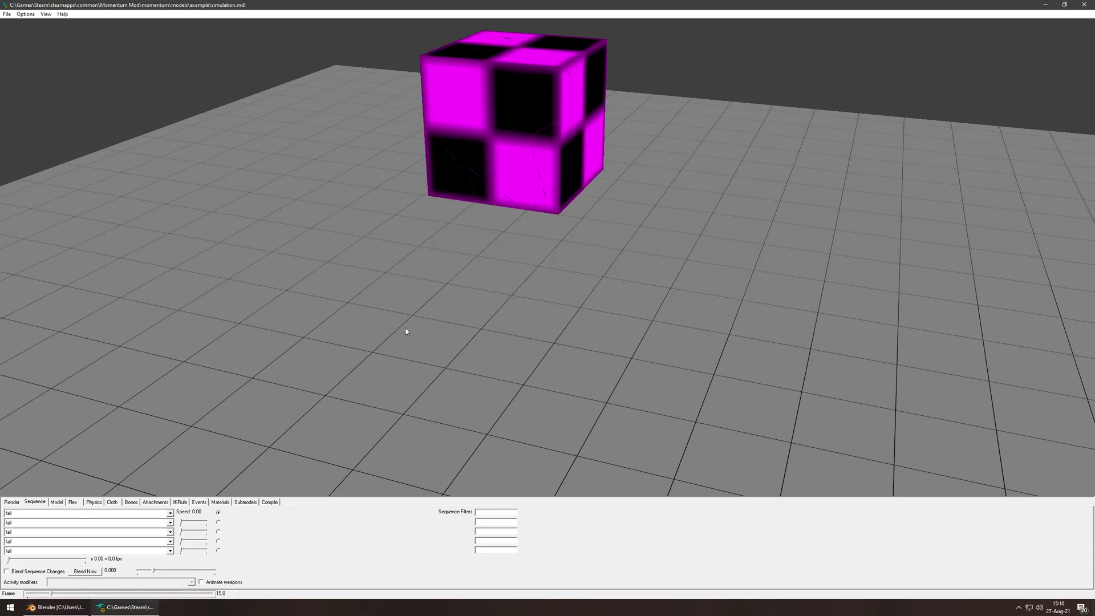
- Examine the unbroken cube's surface and seams up close and from a distance in the model viewer, and close the viewer
drag(431, 301, 557, 362)
right_drag(557, 361, 551, 328)
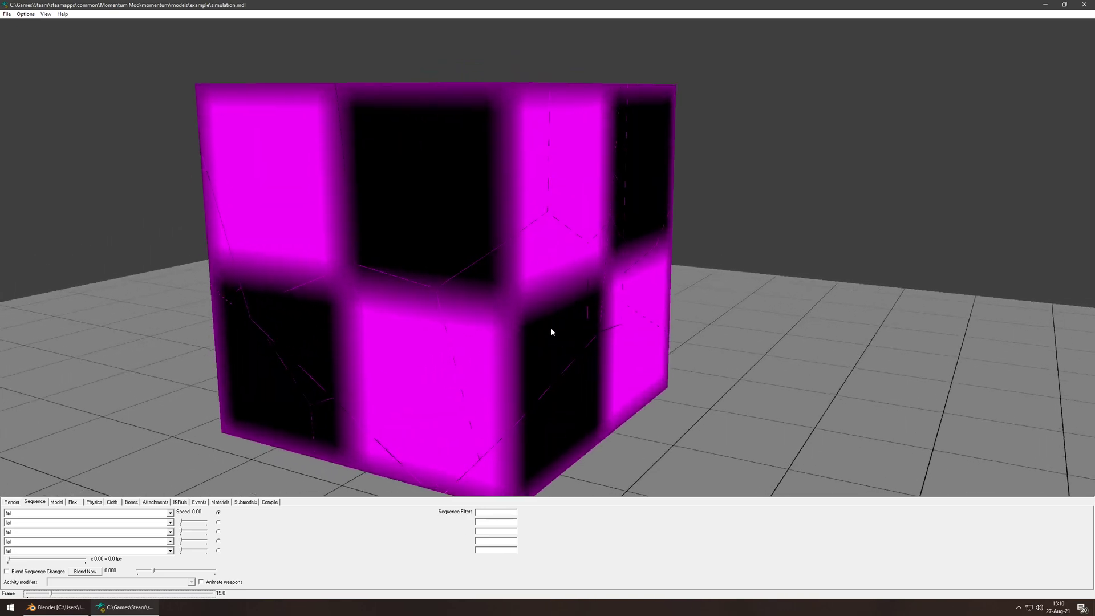
drag(552, 332, 590, 324)
right_drag(589, 321, 560, 327)
drag(561, 331, 592, 260)
drag(648, 224, 604, 218)
right_drag(604, 219, 596, 284)
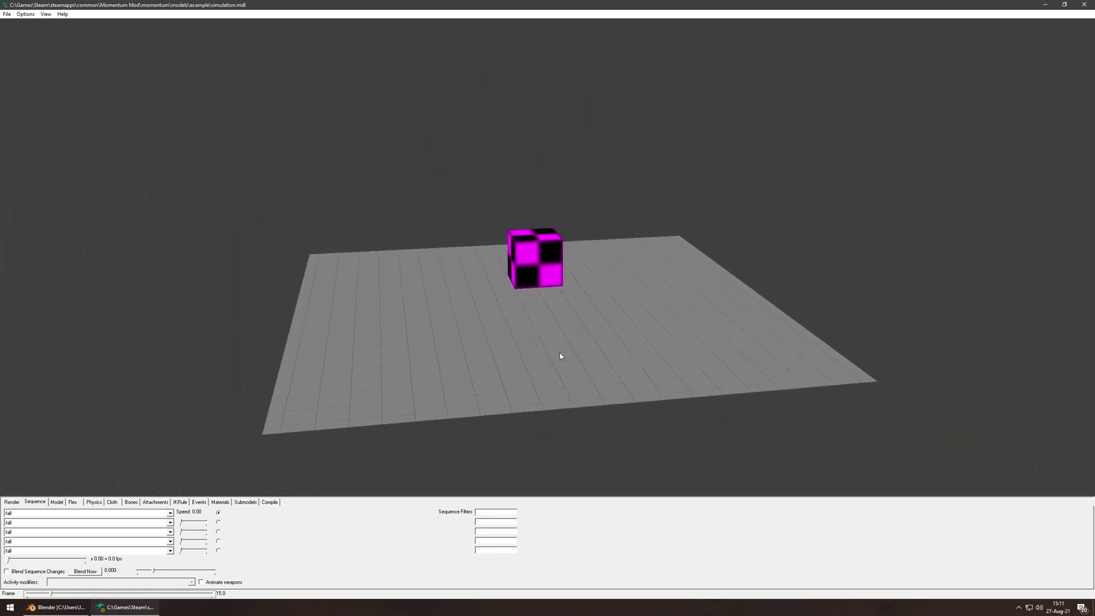
drag(558, 360, 592, 315)
right_drag(593, 315, 624, 138)
click(1084, 5)
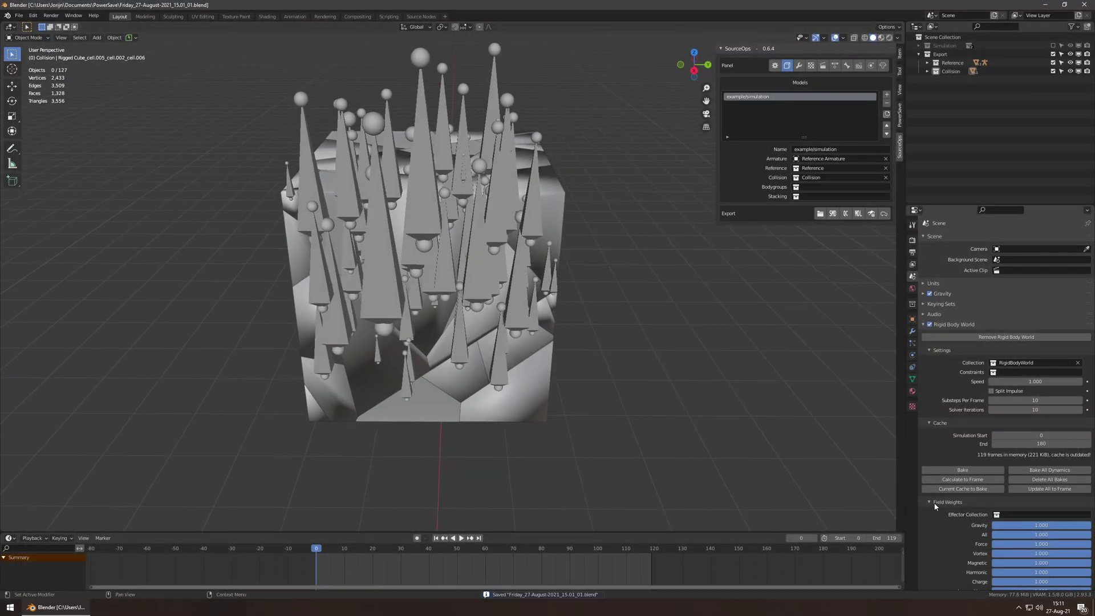
- Collapse the rigid body field weights, exclude the Collision collection from the view layer, and expand the Reference collection
click(931, 503)
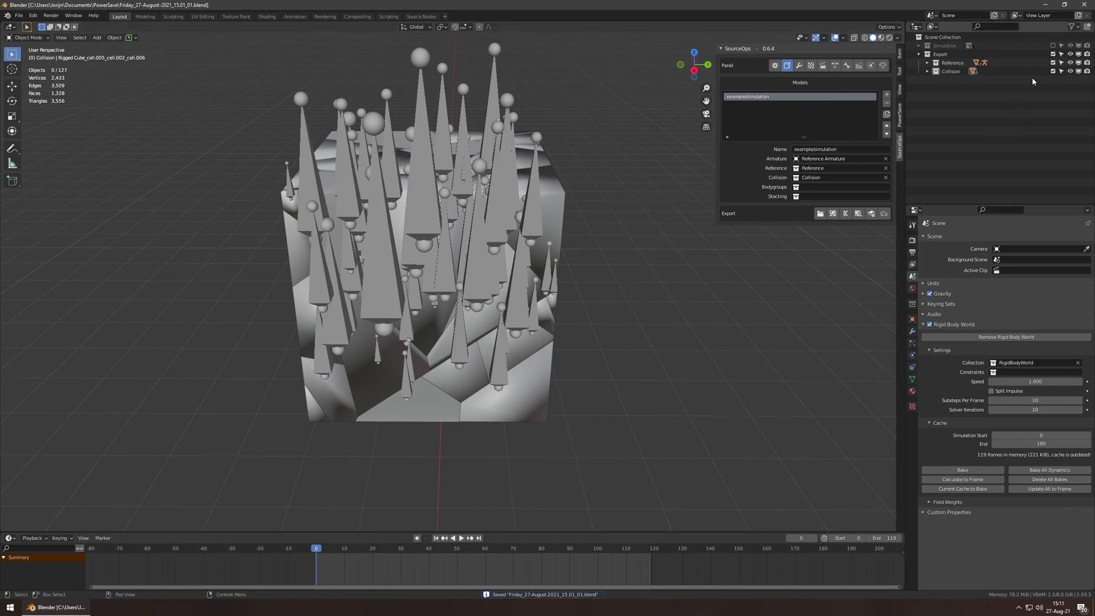
click(1053, 71)
click(928, 63)
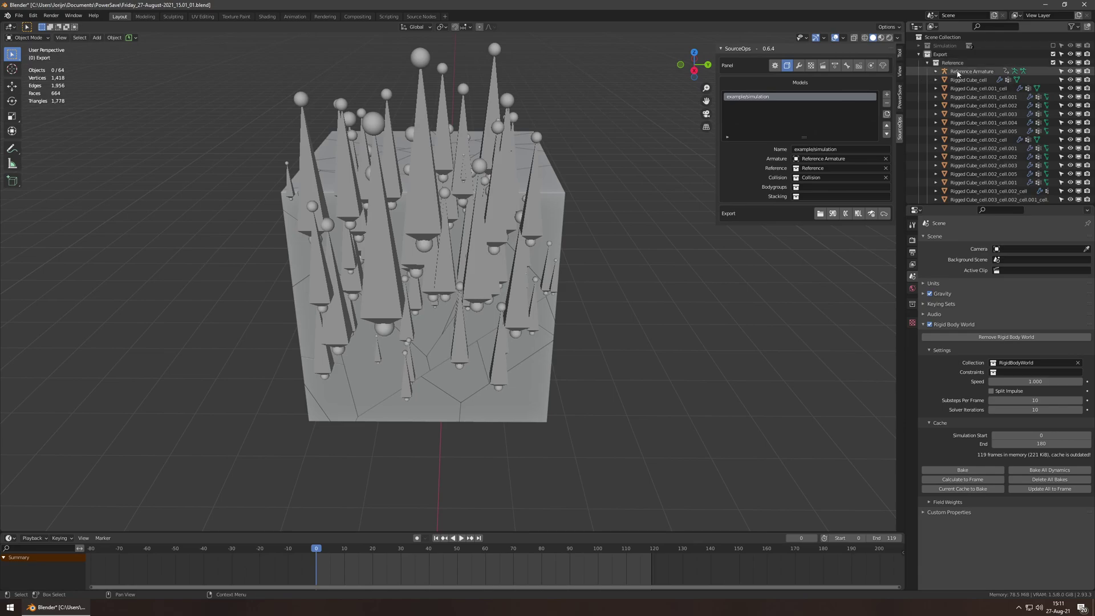
- Select all bones of Reference Armature in Pose Mode and save the file
click(972, 71)
key(ctrl+Tab)
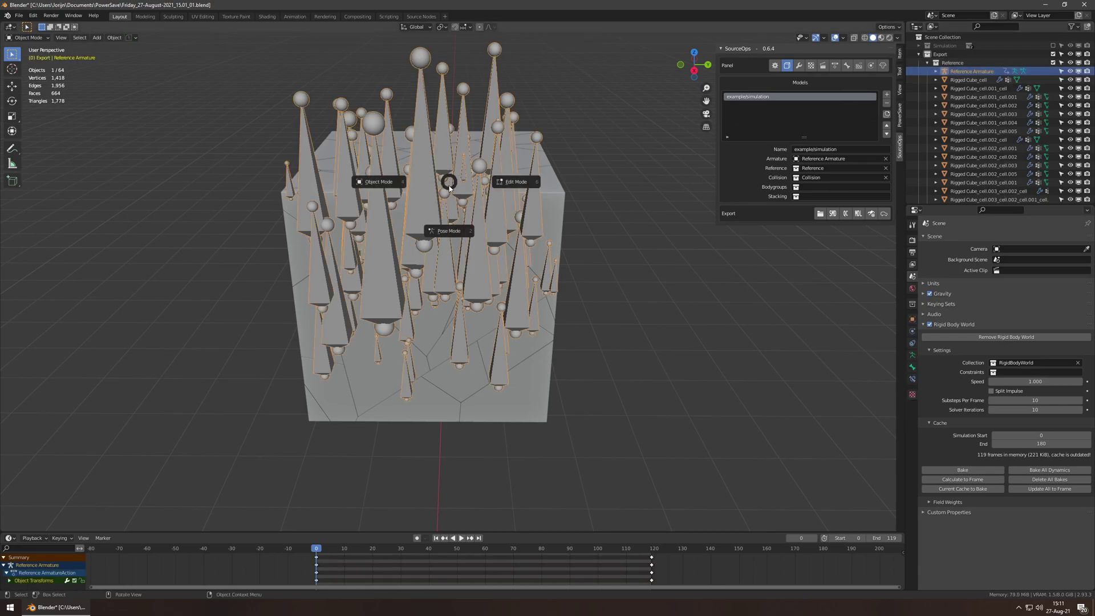
click(446, 266)
key(a)
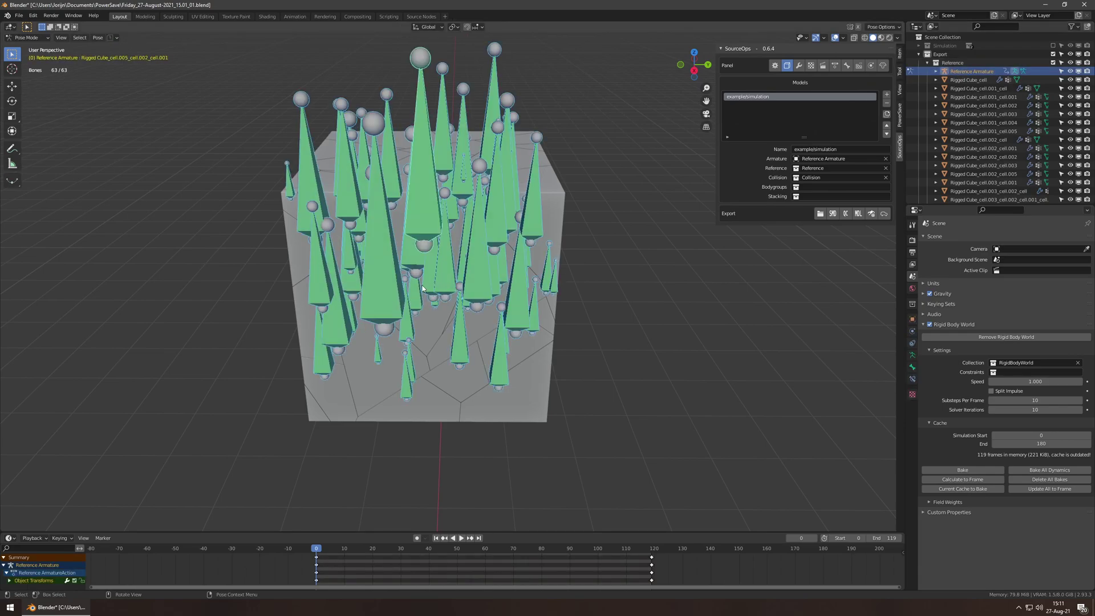
key(ctrl+s)
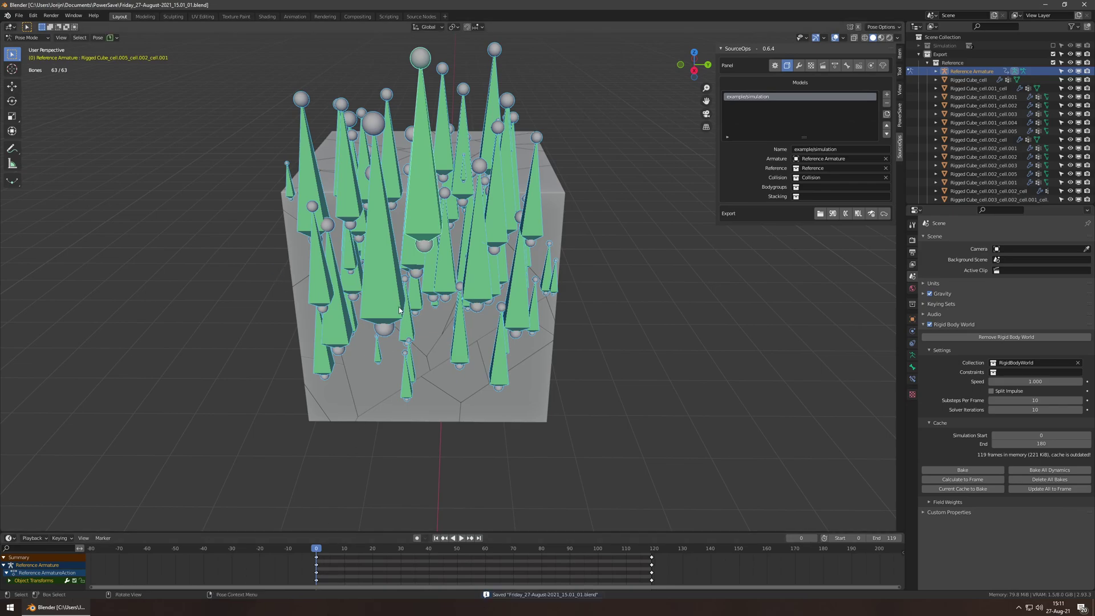
- Bake the selected bones' pose action over frames 0 to 119 with visual keying, cleared constraints, overwritten current action and cleaned curves
key(F3)
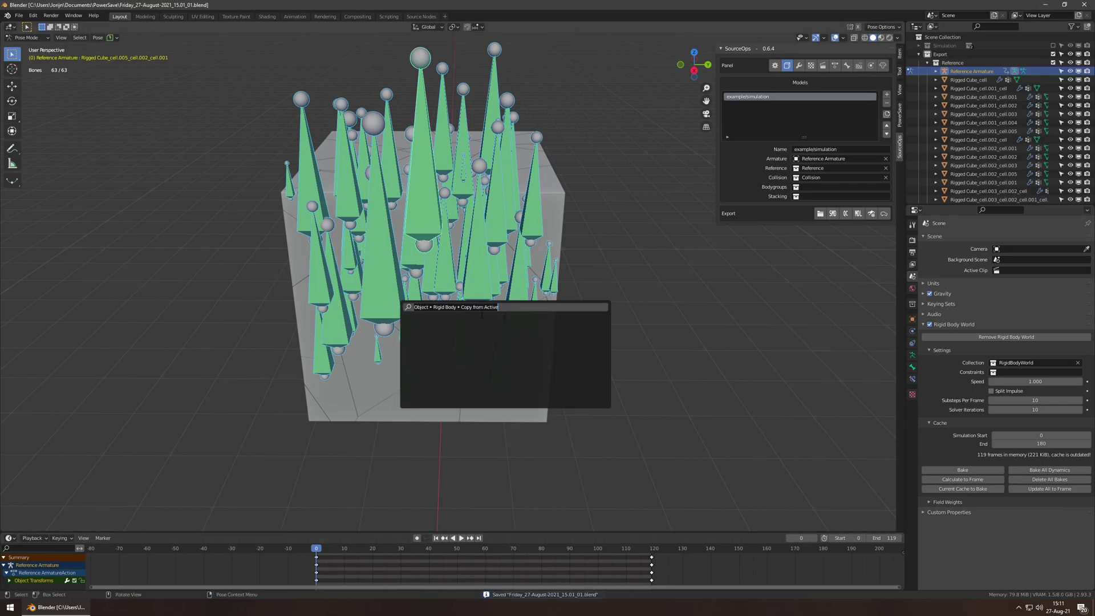
key(Return)
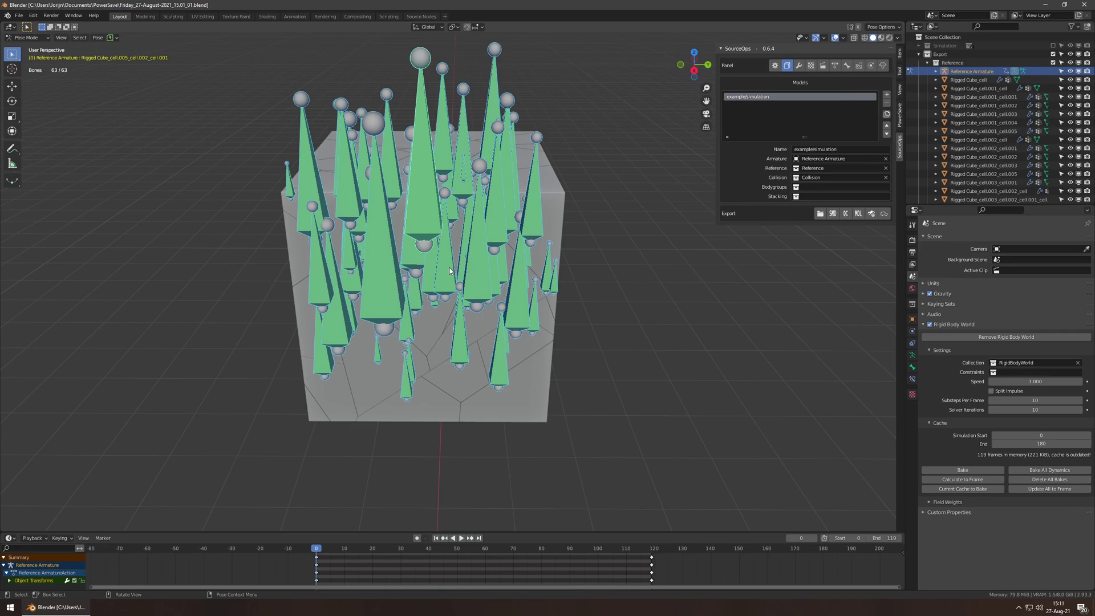
key(F3)
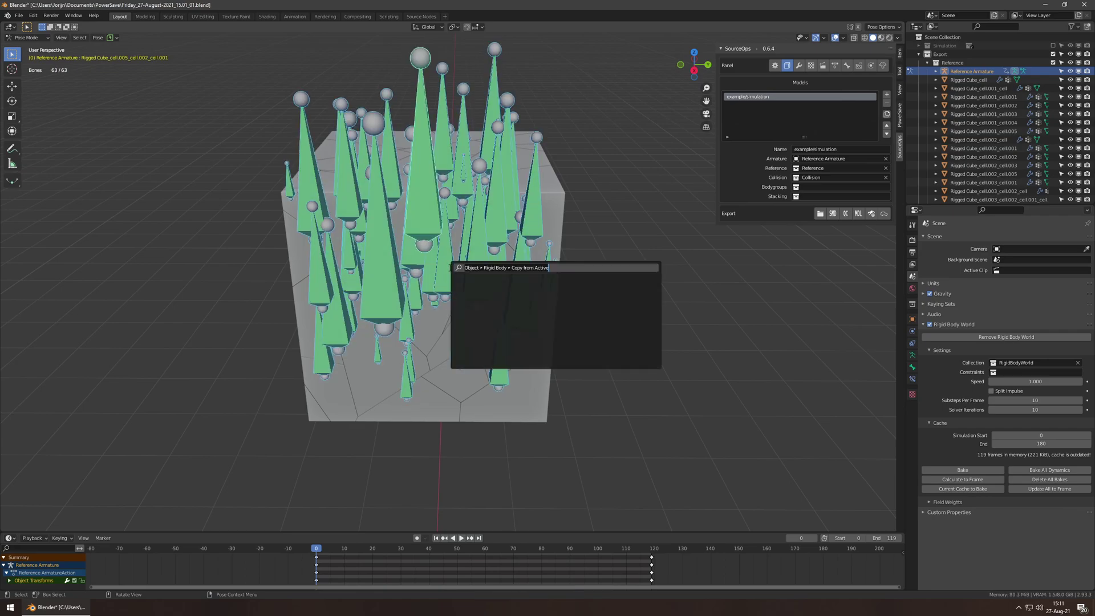
text(bake)
key(Return)
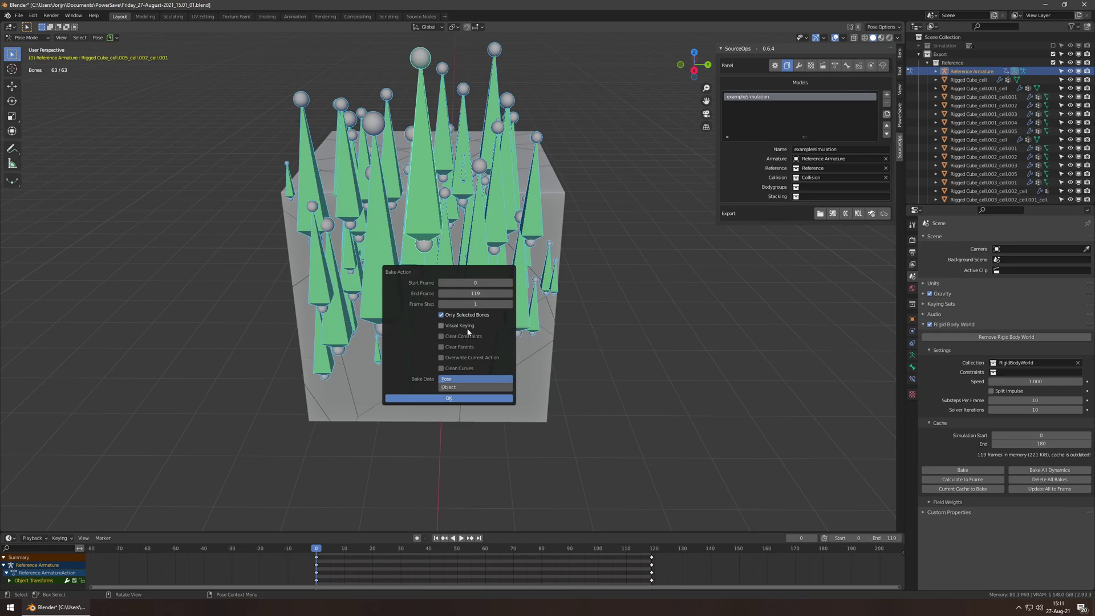
click(451, 325)
click(471, 358)
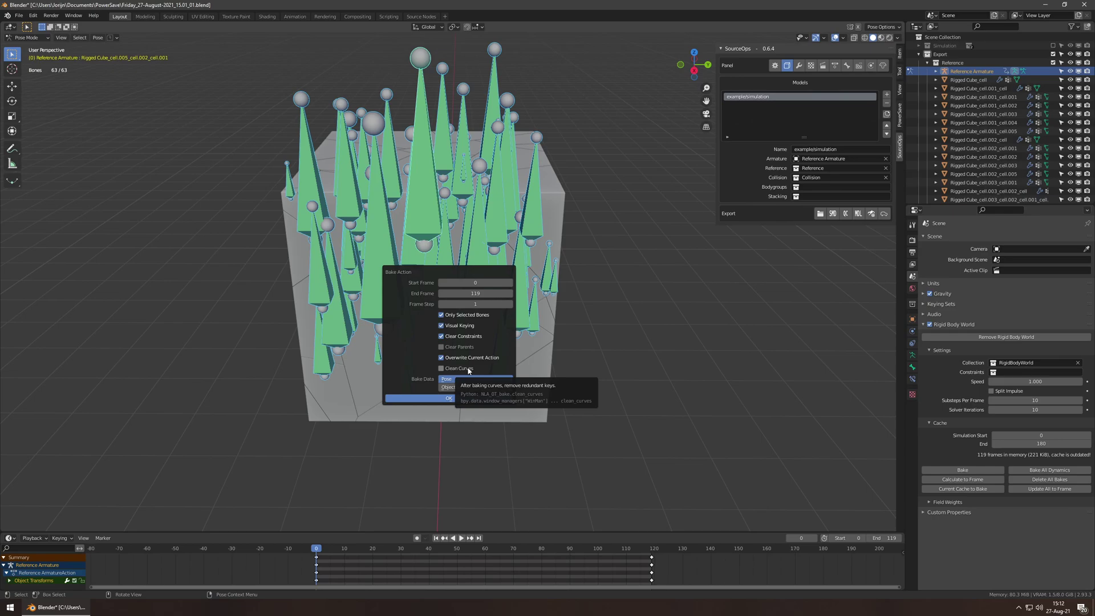
click(442, 369)
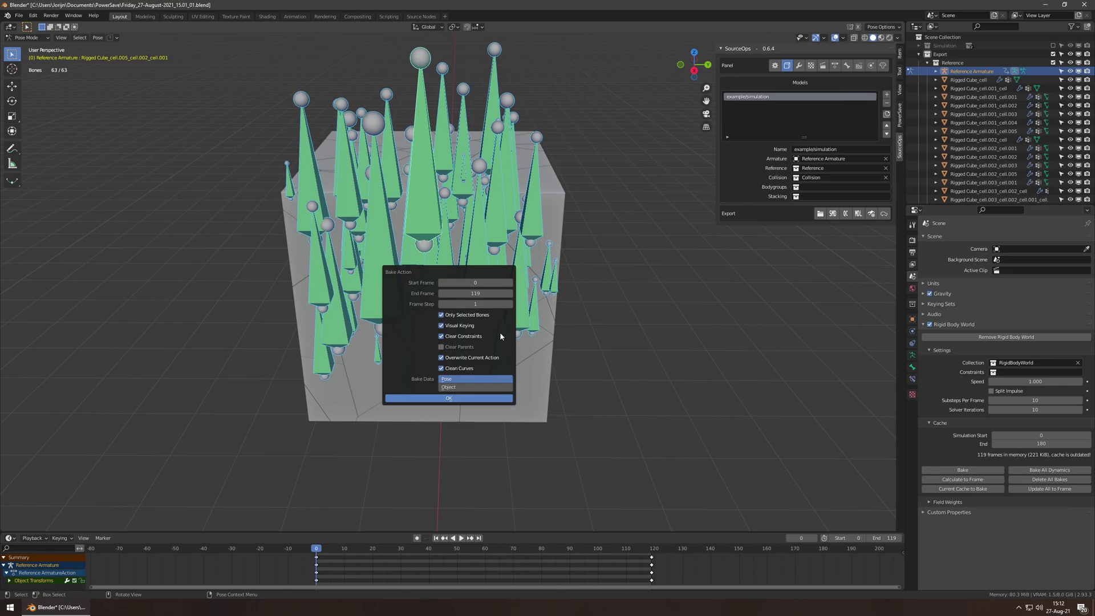
click(445, 398)
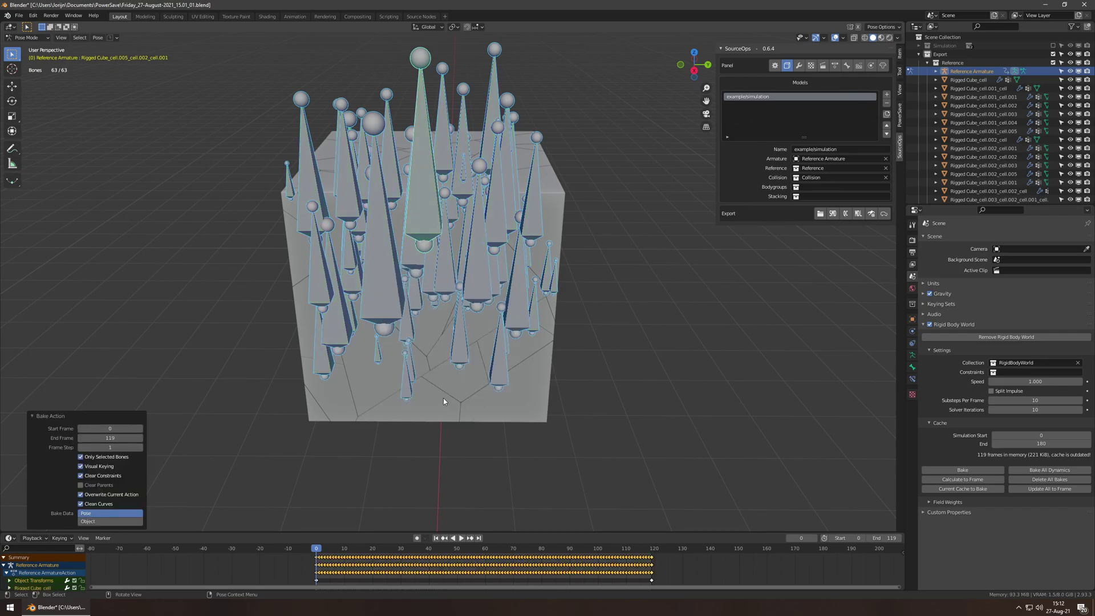
- Check the bone constraints of the large front bone and compare its baked keyframes with those of all bones
key(space)
key(Escape)
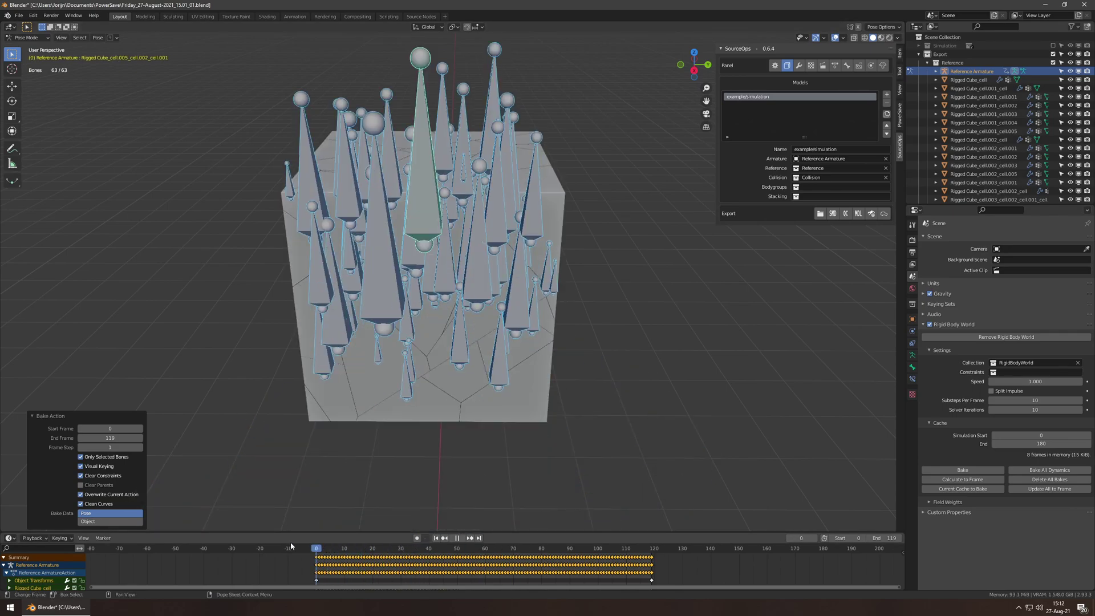
click(371, 259)
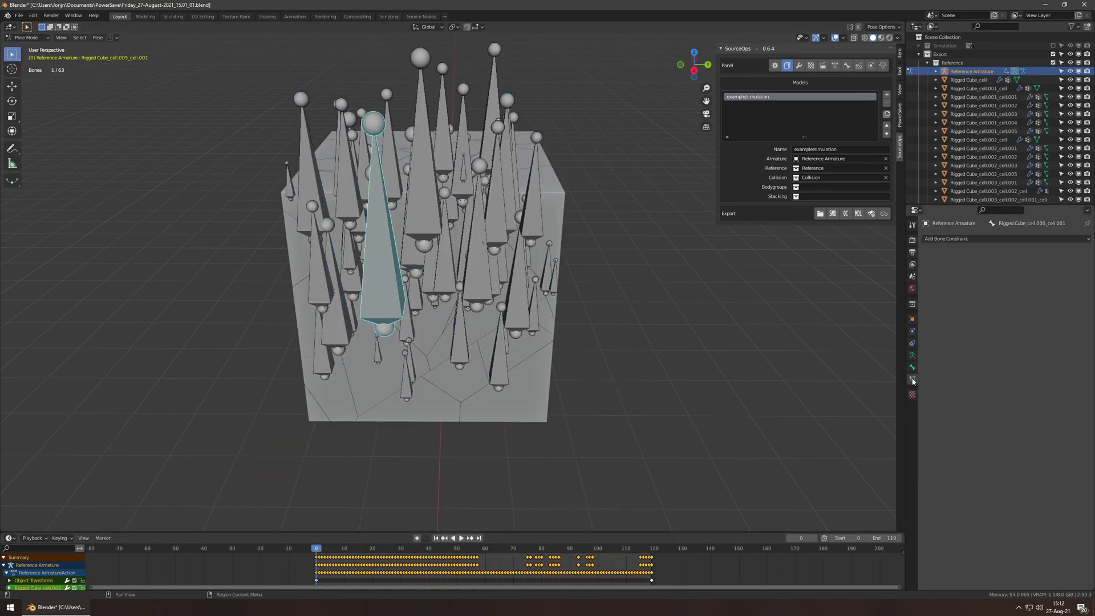
click(913, 379)
key(alt+a)
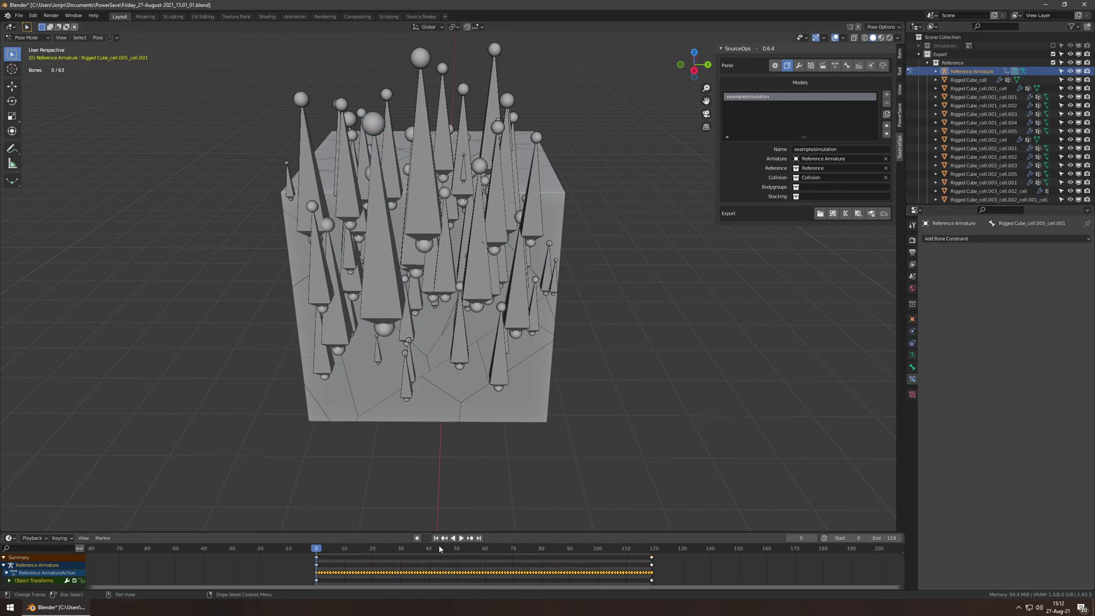
key(a)
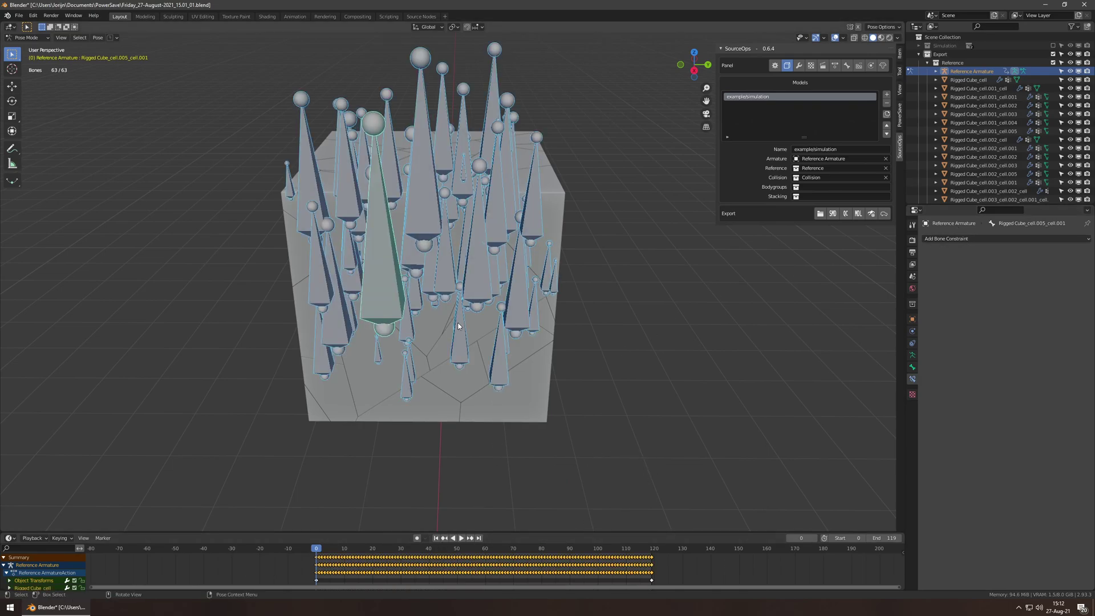
click(382, 246)
scroll(447, 561, up, 8)
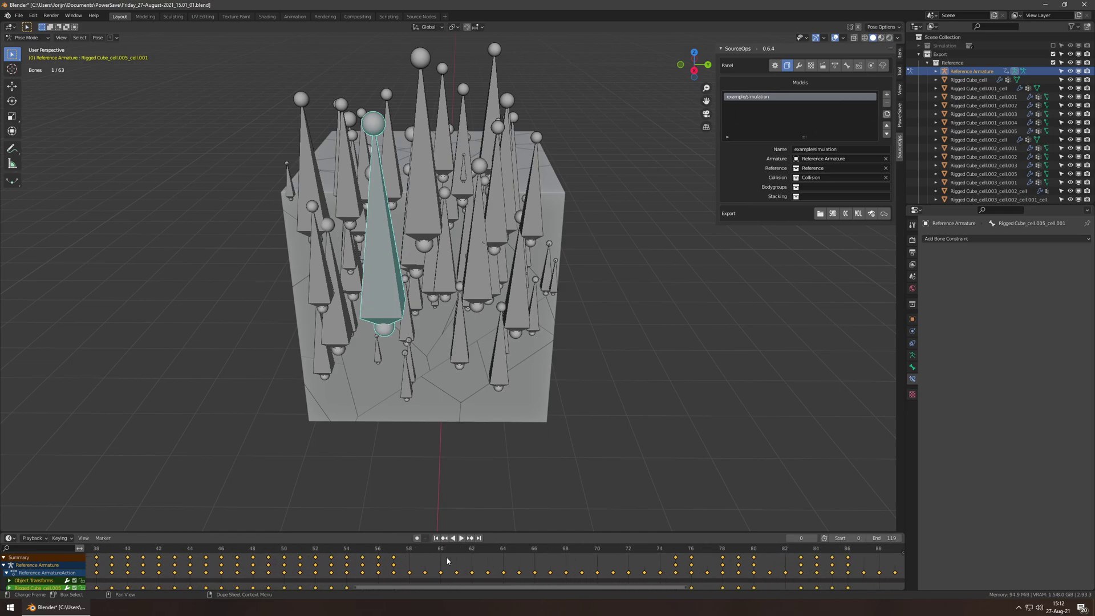
- Return the armature to Object Mode, play the baked animation to examine the falling pieces, and clear the selection
key(ctrl+Tab)
click(250, 343)
key(space)
scroll(589, 357, down, 9)
shift+middle_drag(589, 357, 591, 315)
scroll(530, 334, up, 4)
scroll(529, 331, up, 2)
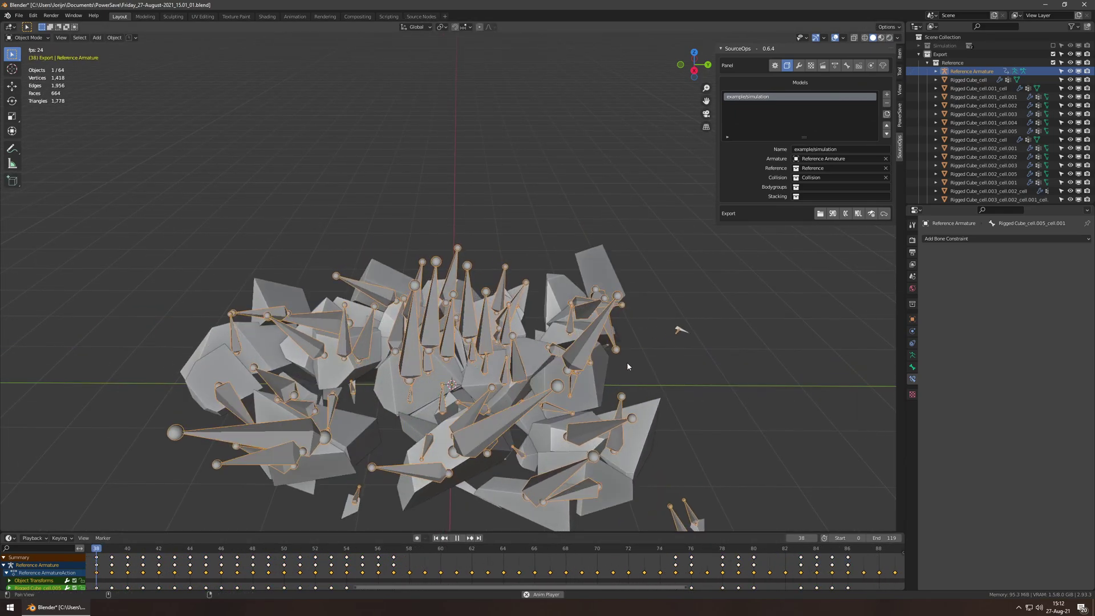
shift+middle_drag(672, 384, 625, 301)
scroll(626, 301, up, 2)
drag(729, 330, 747, 362)
scroll(696, 335, down, 4)
alt+drag(696, 336, 702, 349)
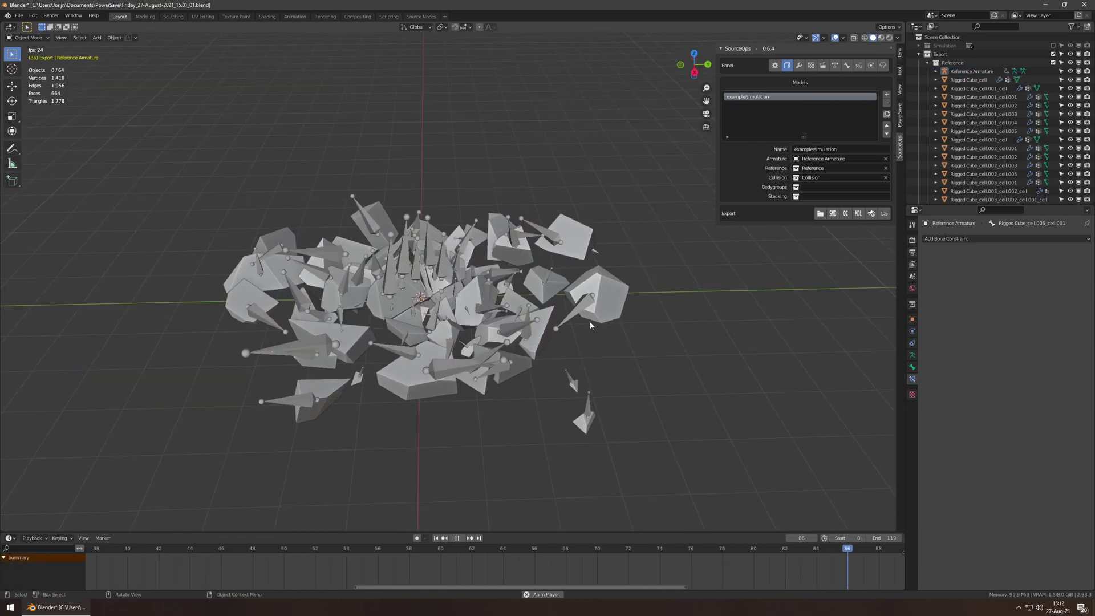
- Review the looping baked animation over the whole timeline from several angles, stop it at frame 83, and save the file
scroll(570, 561, down, 10)
scroll(570, 559, down, 3)
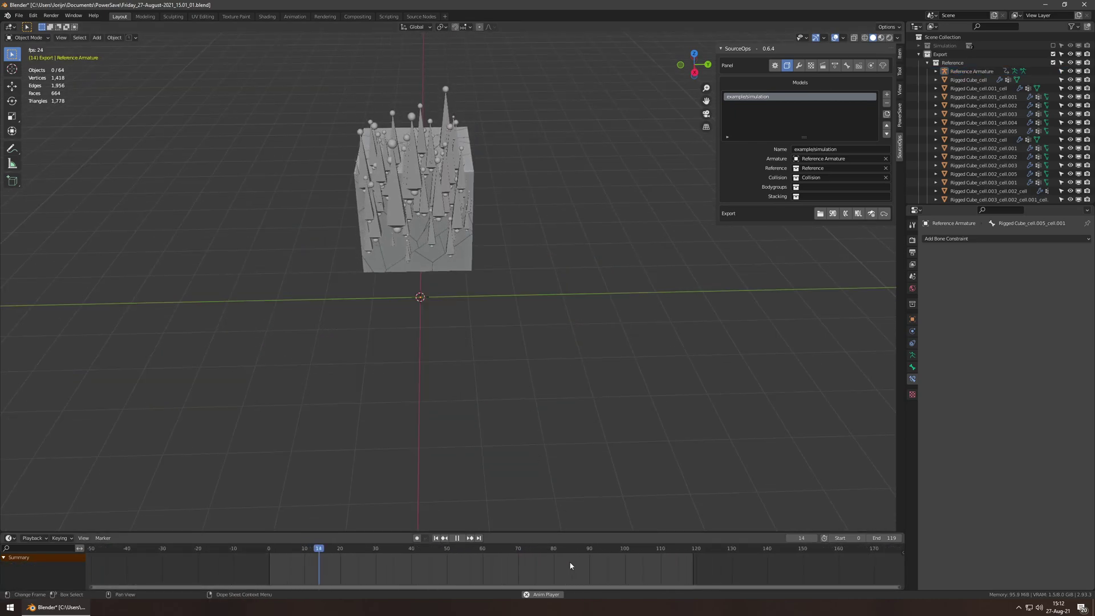
scroll(440, 296, up, 5)
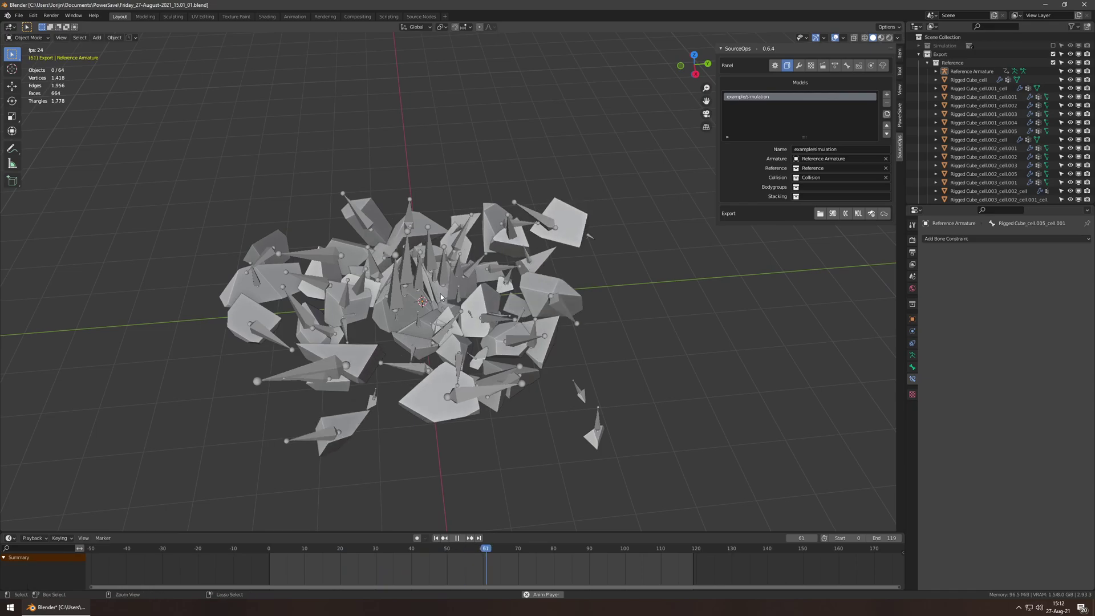
key(ctrl+s)
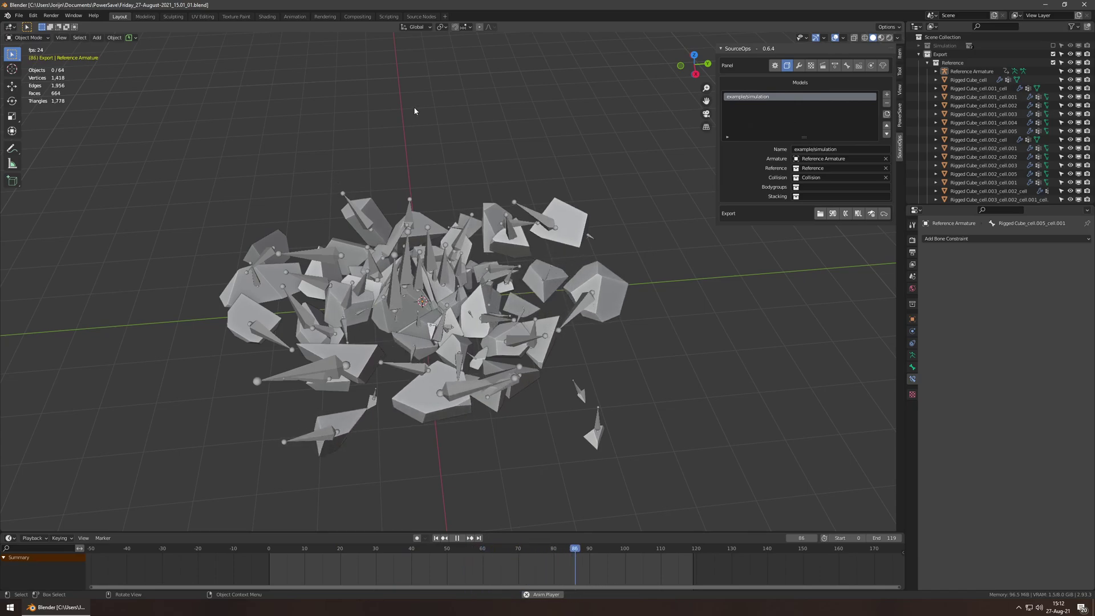
middle_drag(437, 426, 392, 372)
scroll(447, 366, up, 3)
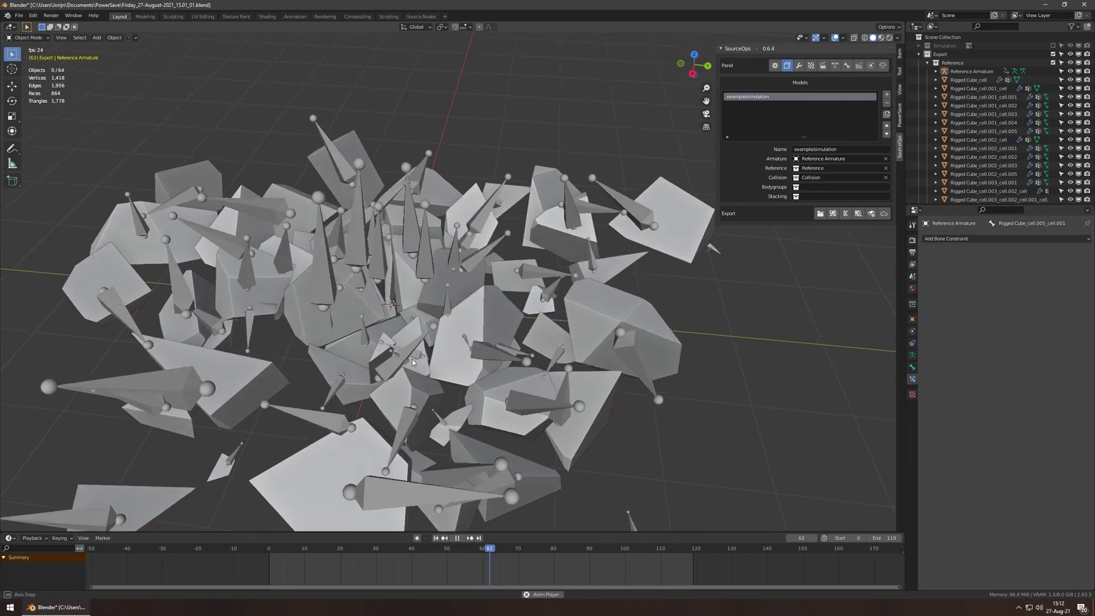
key(space)
scroll(463, 370, down, 4)
drag(611, 342, 641, 347)
key(ctrl+s)
scroll(581, 421, up, 1)
middle_drag(495, 303, 750, 295)
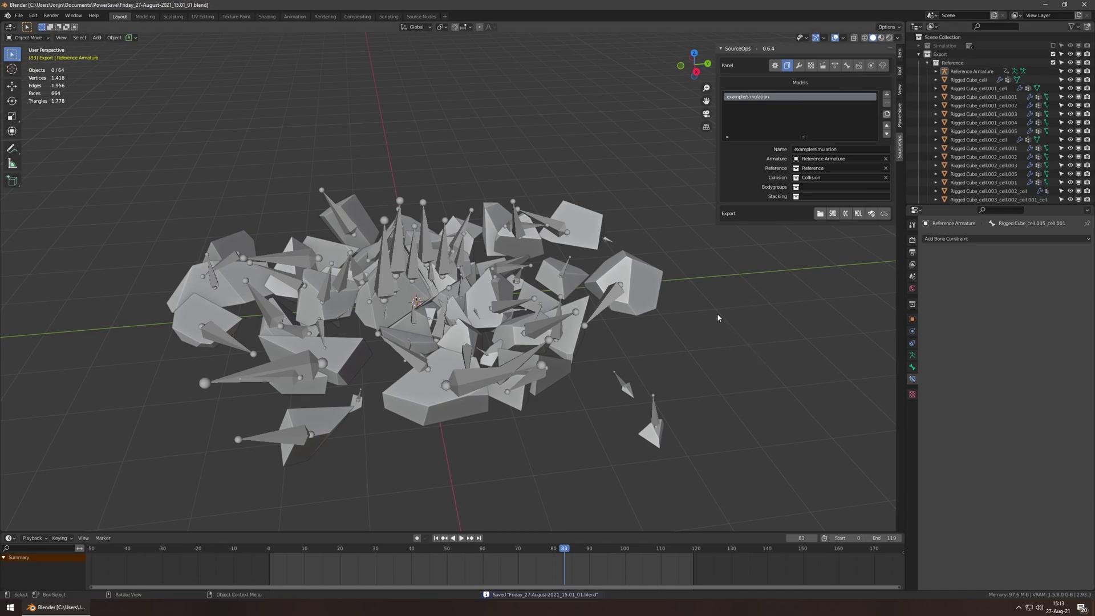
- Play the animation on to frame 96 and select a single bone among the front pieces of Reference Armature in Pose Mode
key(space)
middle_drag(472, 402, 532, 399)
click(494, 388)
scroll(534, 400, up, 2)
scroll(534, 400, up, 2)
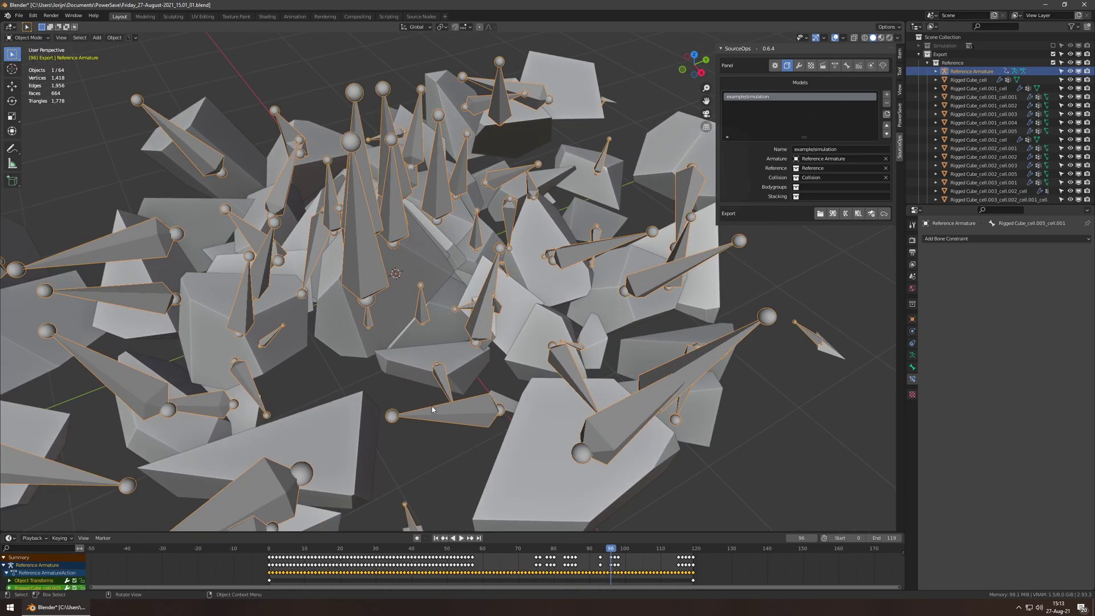
key(ctrl+Tab)
click(444, 464)
click(474, 419)
shift+middle_drag(614, 529, 594, 486)
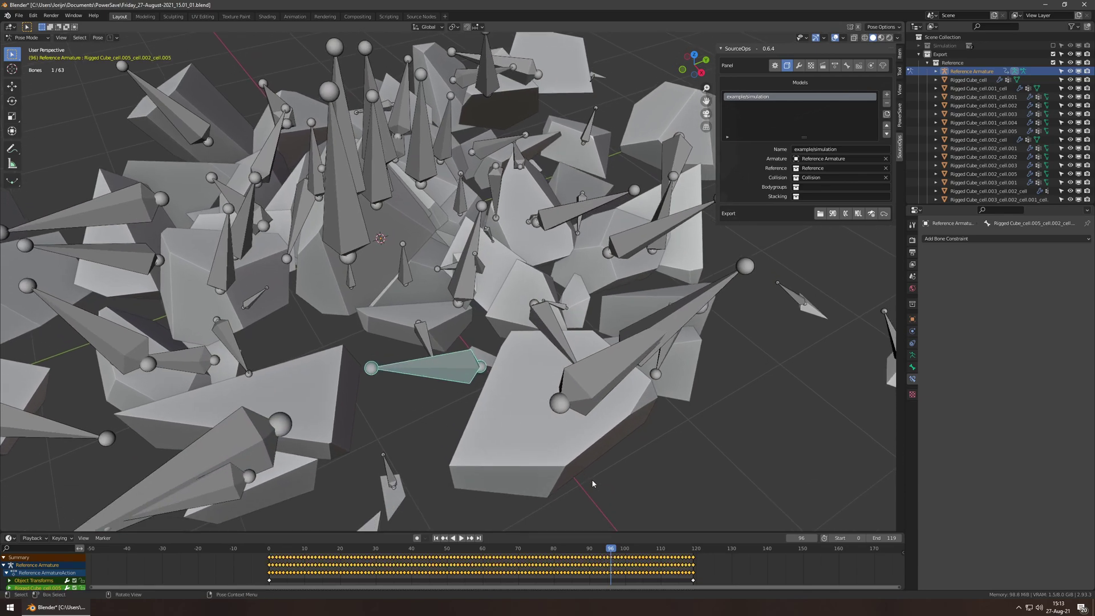
- Scrub and play through the baked animation to examine the selected bone's motion, stopping at frame 41
alt+scroll(524, 459, down, 9)
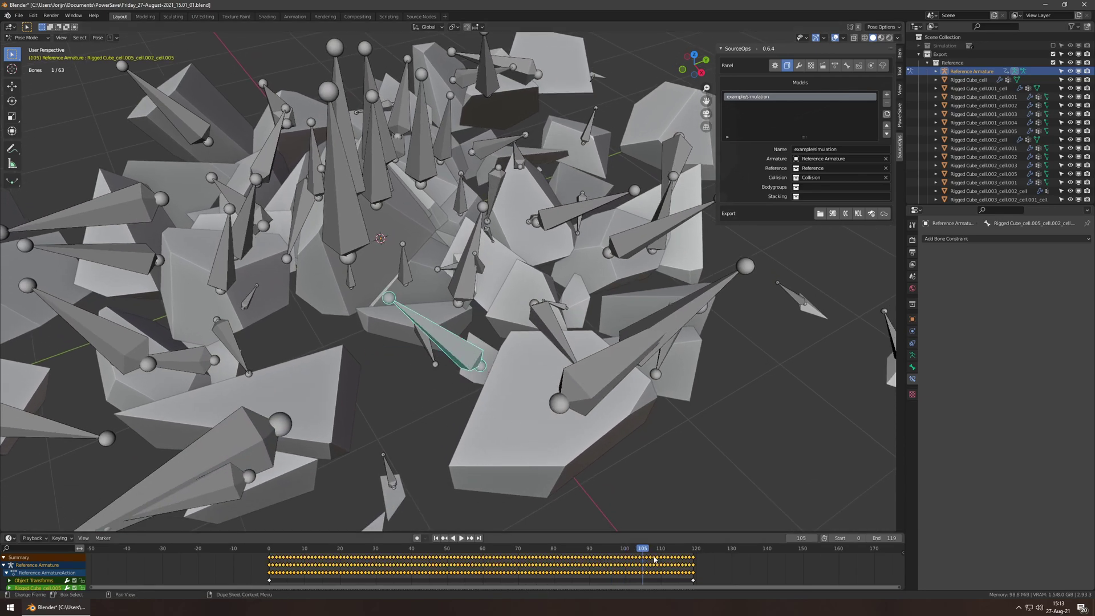
drag(644, 551, 505, 535)
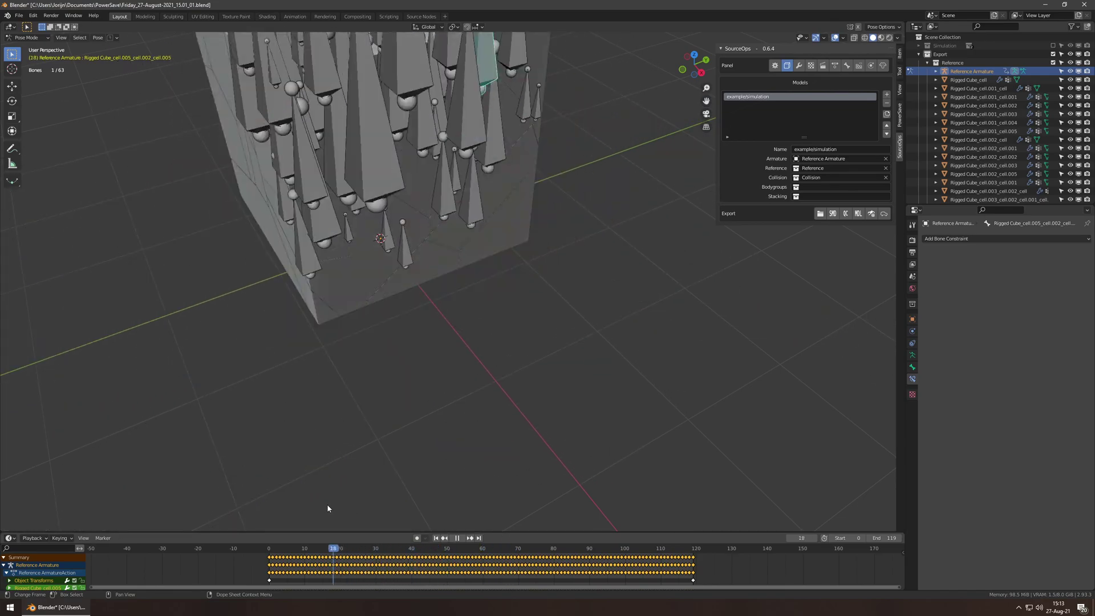
drag(324, 505, 376, 514)
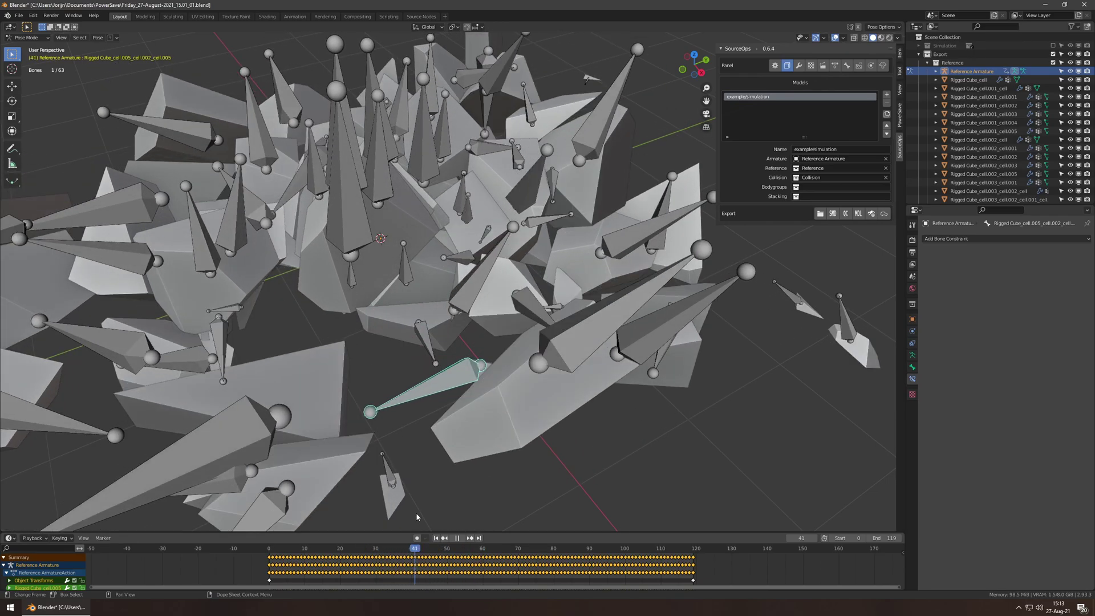
key(space)
- Clear the selection of all baked keyframes in the timeline
scroll(709, 575, down, 2)
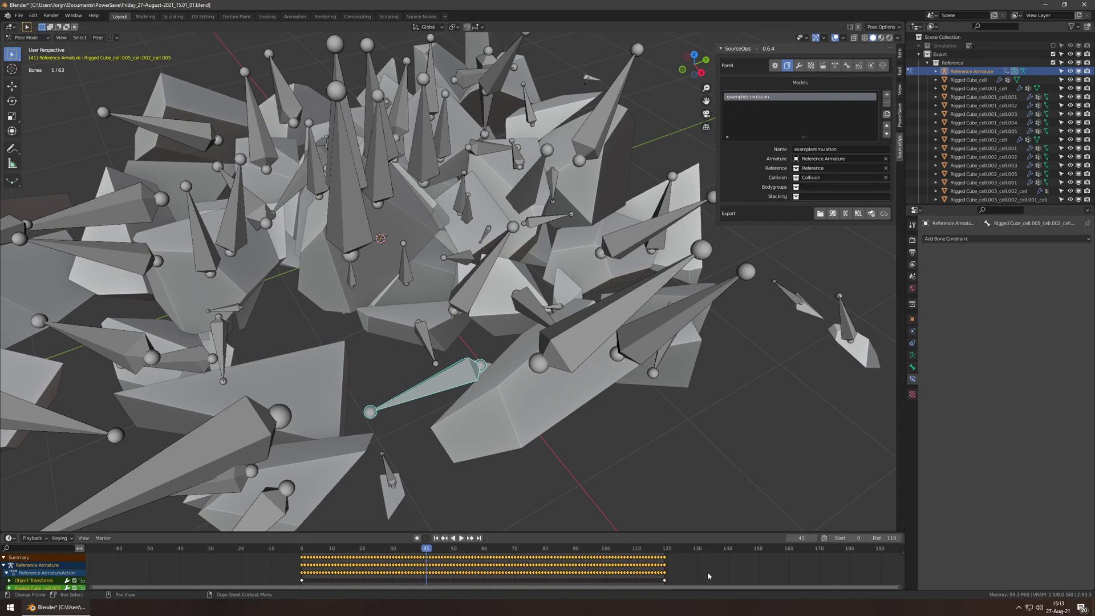
click(425, 577)
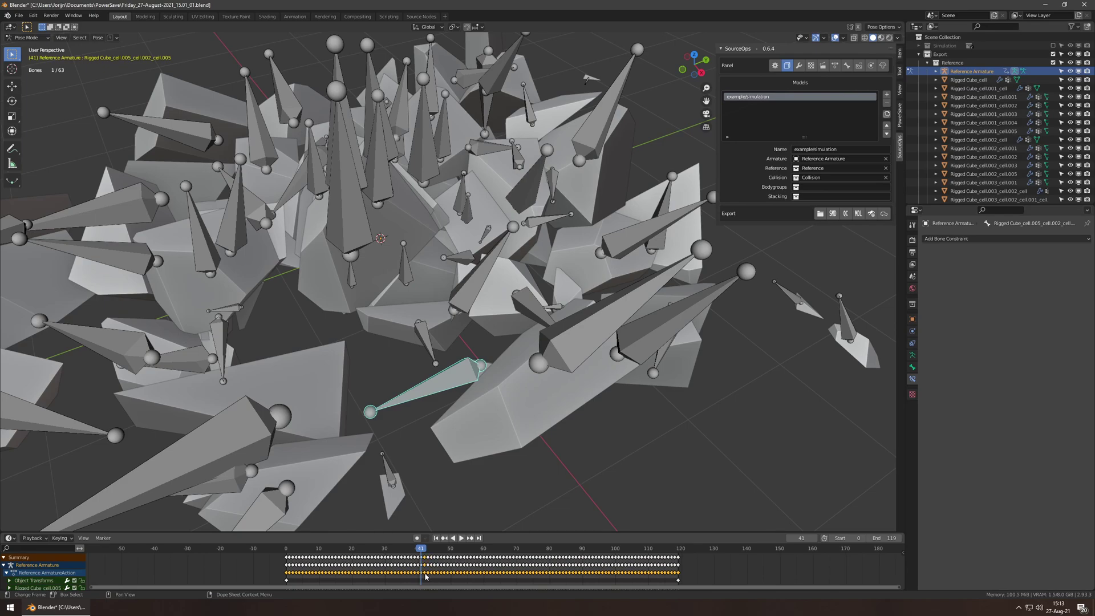
key(a)
key(alt+a)
scroll(427, 575, down, 1)
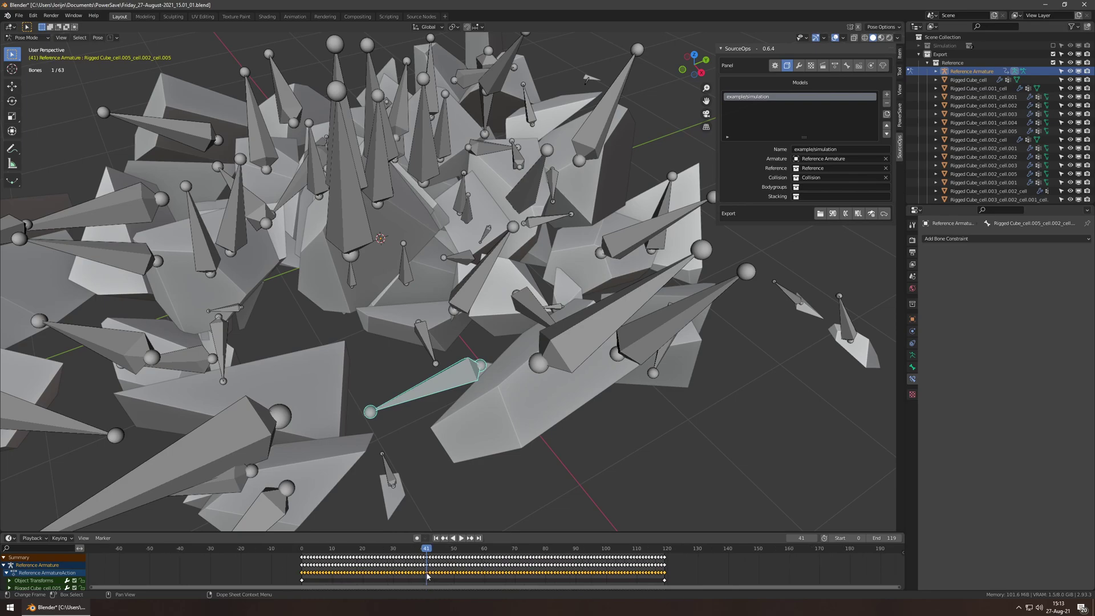
- Expand the selected bone's channel group and enlarge the timeline until its location, rotation and scale channels all fit
scroll(426, 577, down, 1)
scroll(27, 574, down, 1)
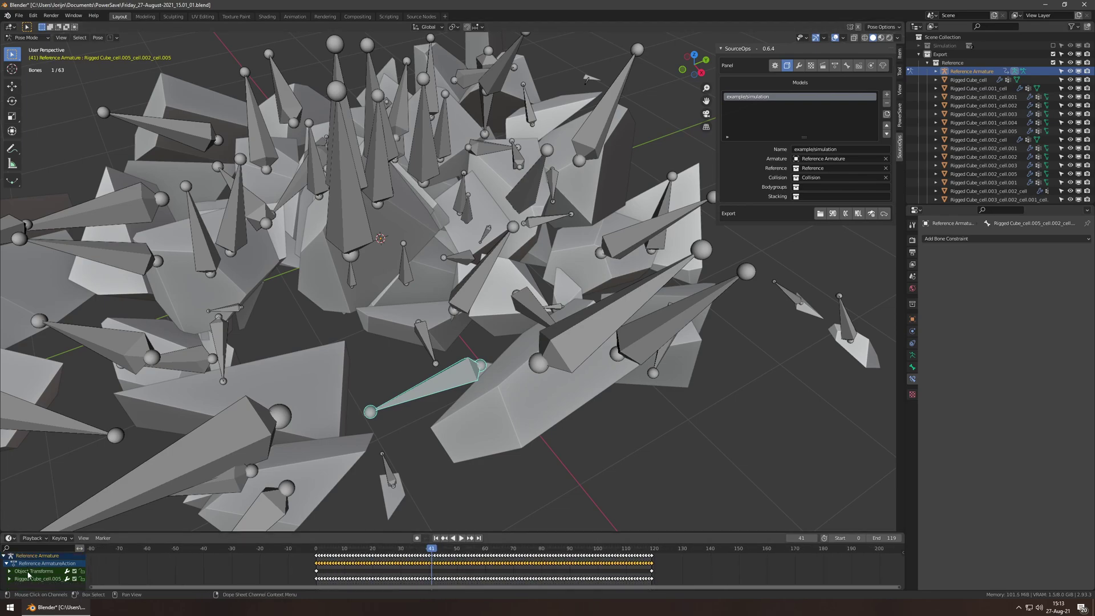
click(9, 579)
scroll(28, 578, down, 5)
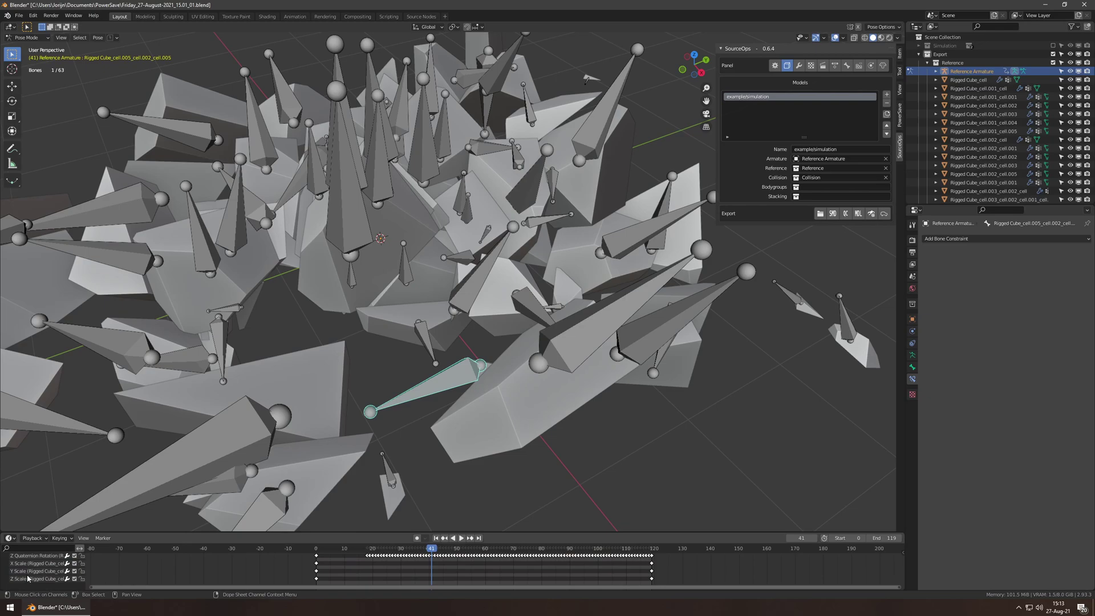
scroll(27, 578, up, 3)
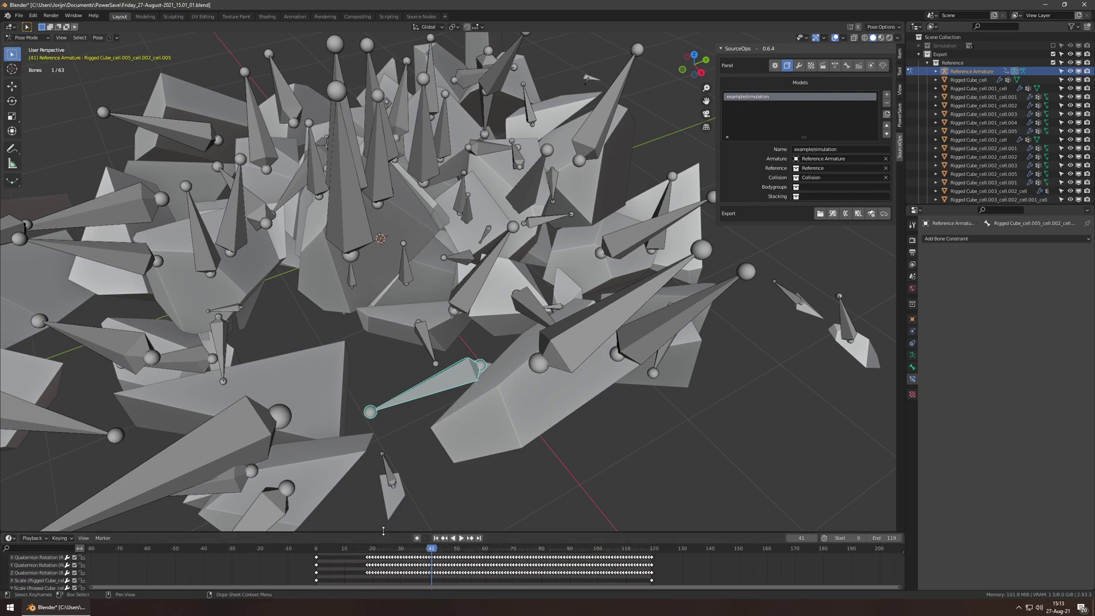
drag(390, 531, 389, 263)
scroll(401, 440, up, 3)
scroll(402, 420, down, 1)
middle_drag(403, 421, 401, 492)
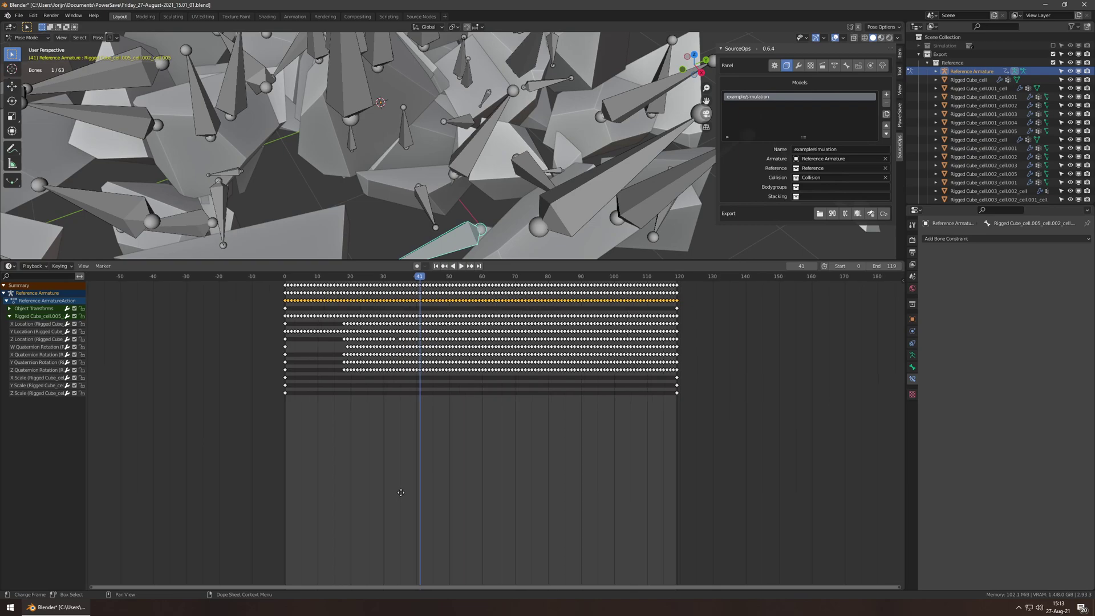
- Delete all of the selected bone's keyframes from frame 41 to the end of the animation
click(41, 317)
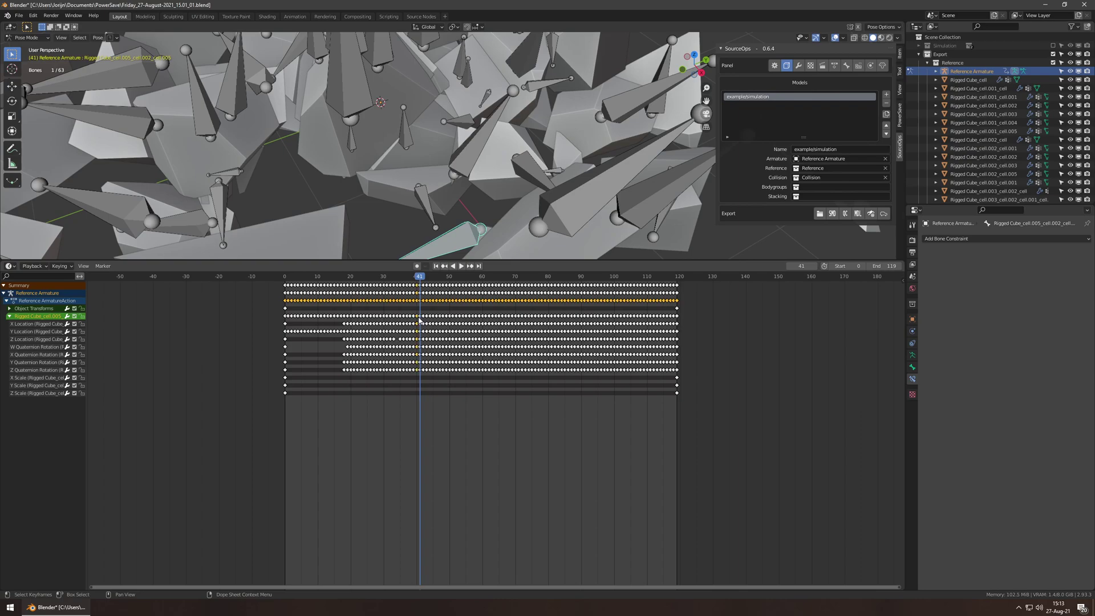
key(x)
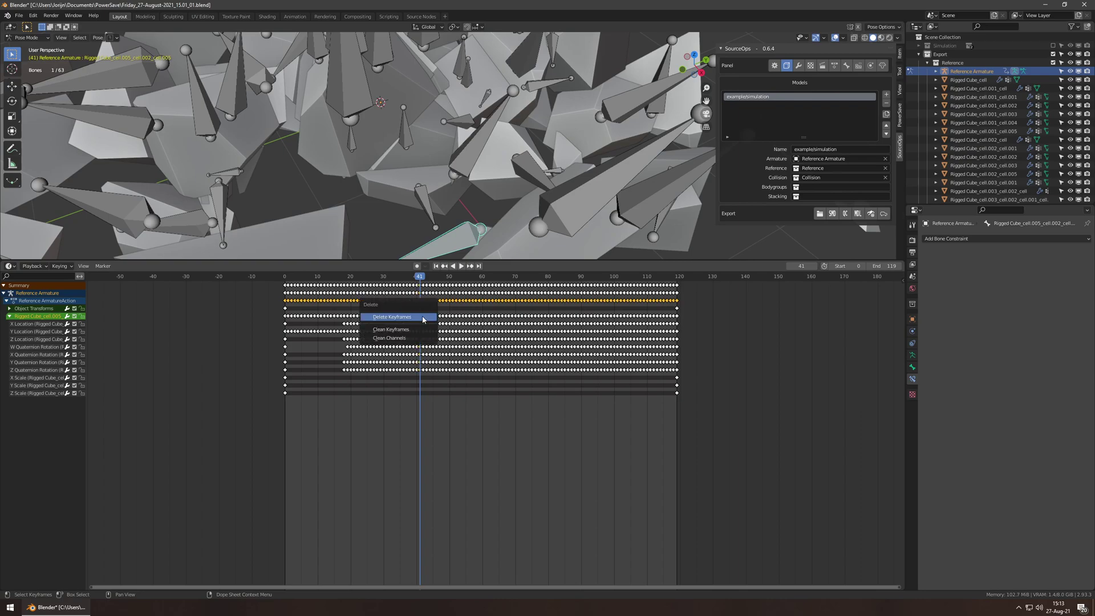
click(424, 319)
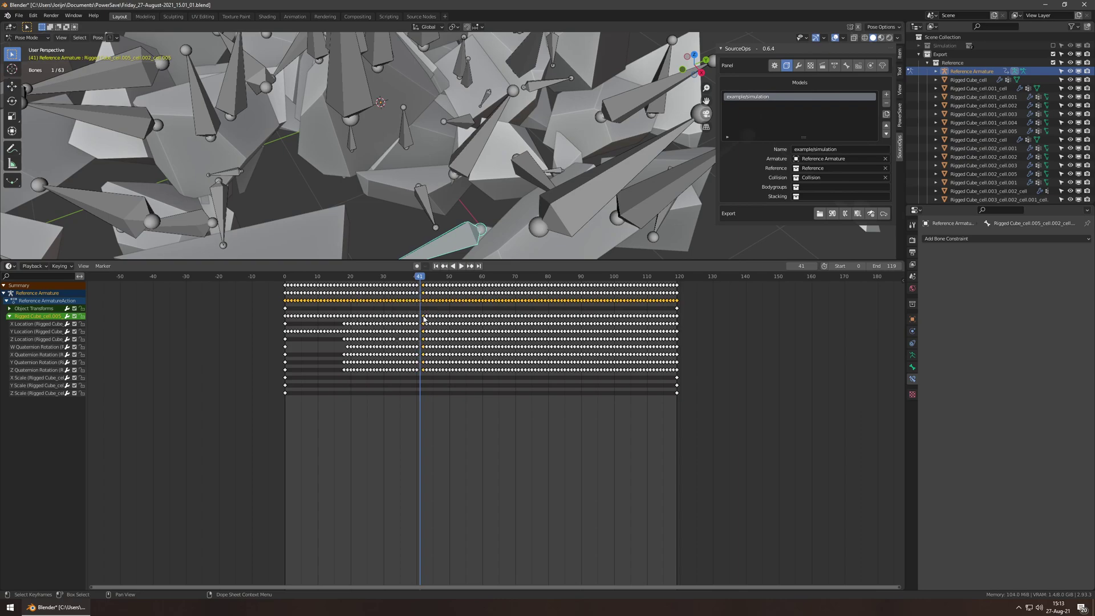
drag(424, 313, 697, 378)
key(x)
click(525, 351)
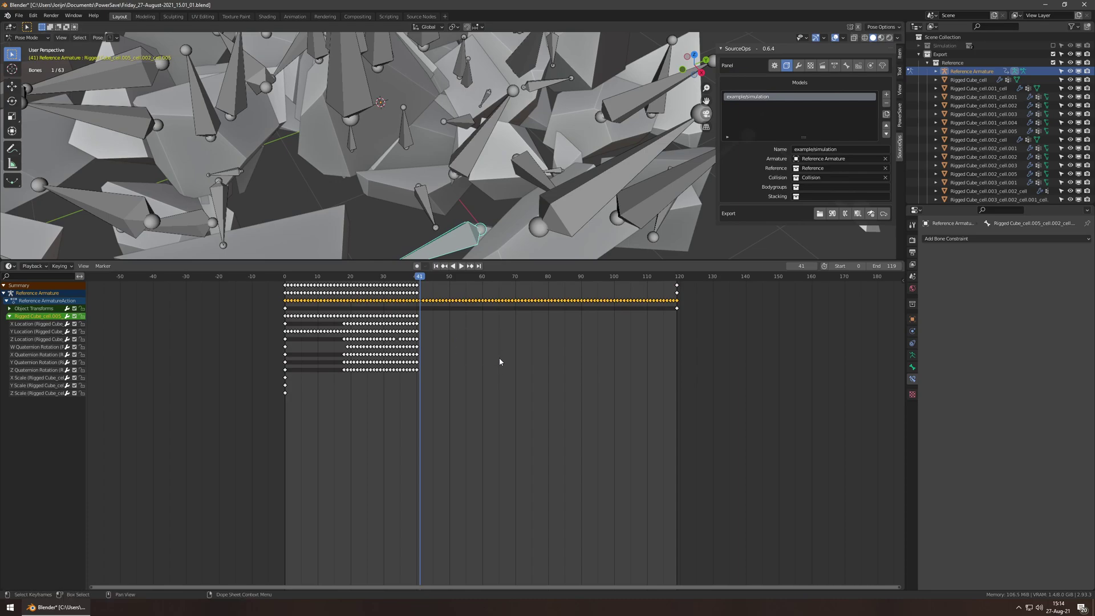
- Return the armature to Object Mode, replay the animation to examine the bone with trimmed keyframes, and clear the selection
key(ctrl+Tab)
scroll(455, 195, down, 3)
key(shift+space)
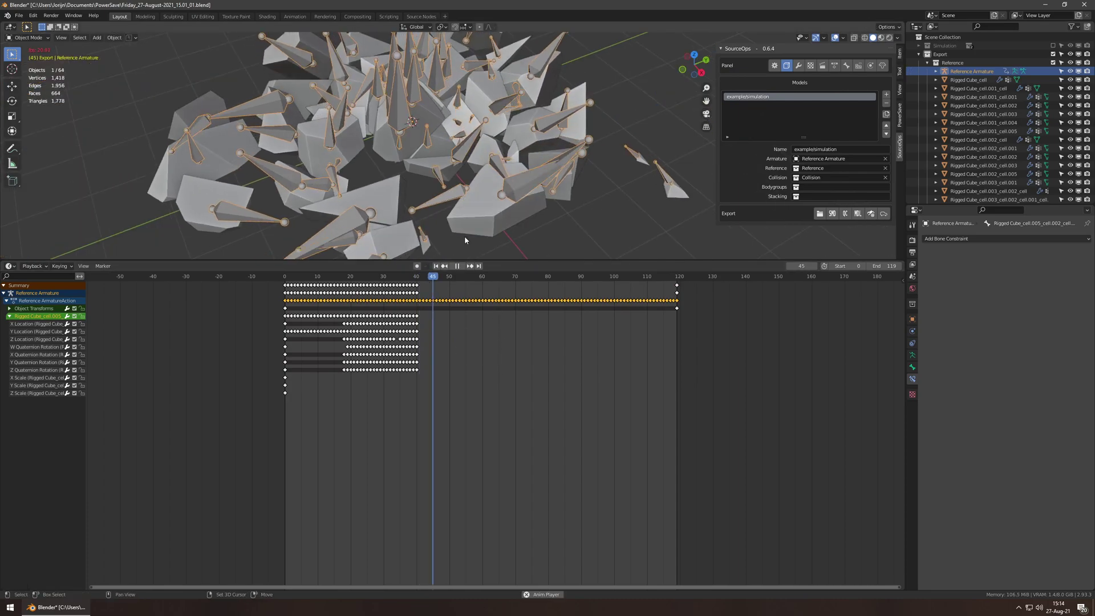
key(shift+space)
drag(462, 276, 311, 276)
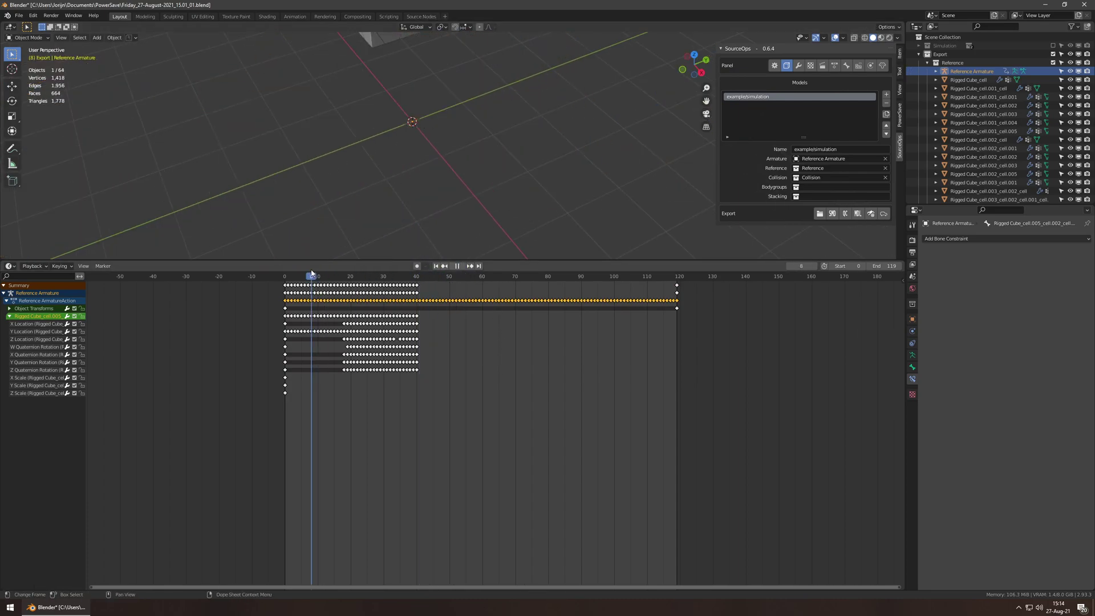
key(space)
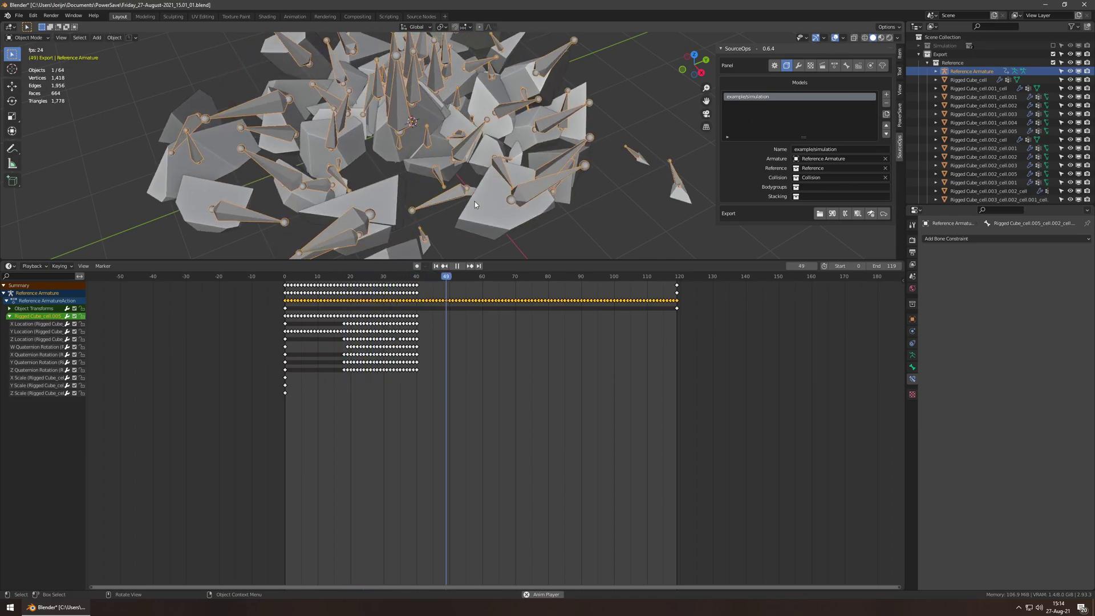
key(space)
scroll(474, 209, up, 8)
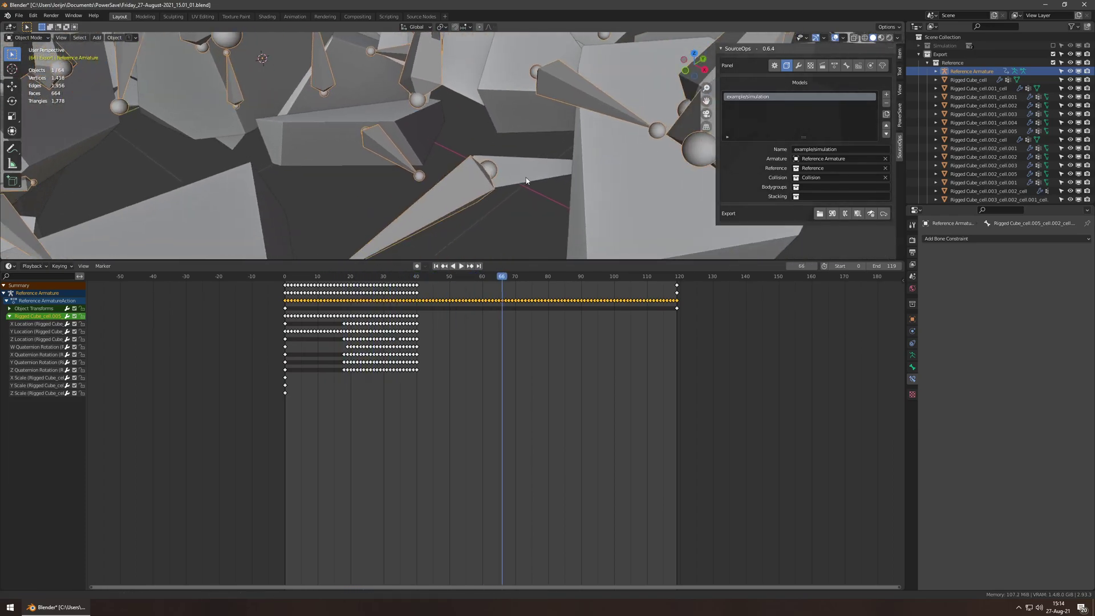
key(alt+a)
scroll(502, 240, down, 10)
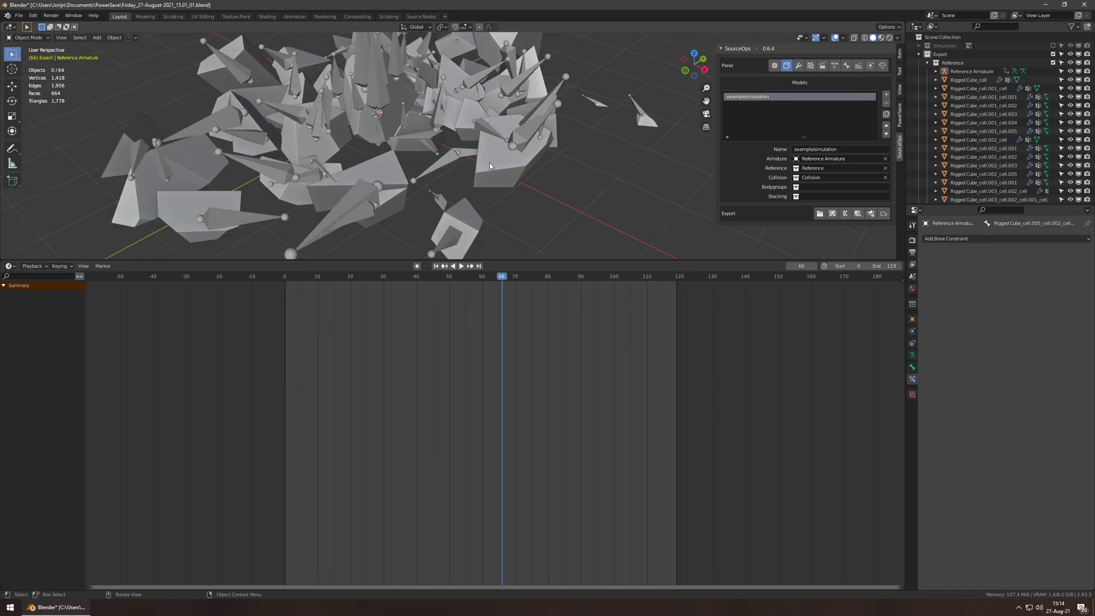
- Play the animation on to frame 68, shrink the timeline back to a short strip, and save the file
key(space)
scroll(508, 128, up, 3)
middle_drag(412, 113, 483, 126)
key(space)
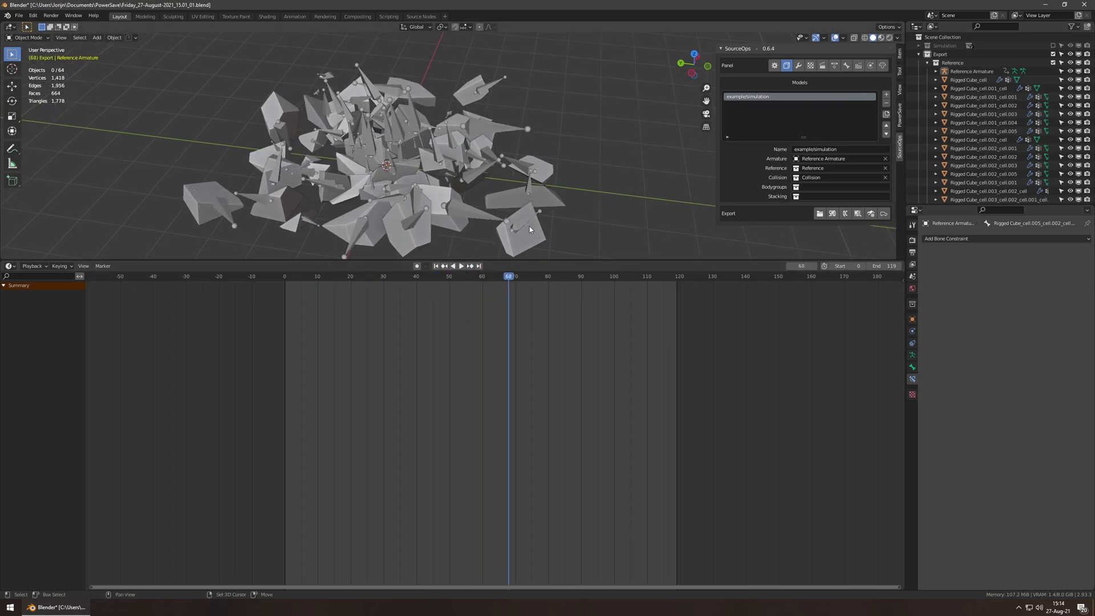
drag(532, 262, 525, 523)
key(ctrl+s)
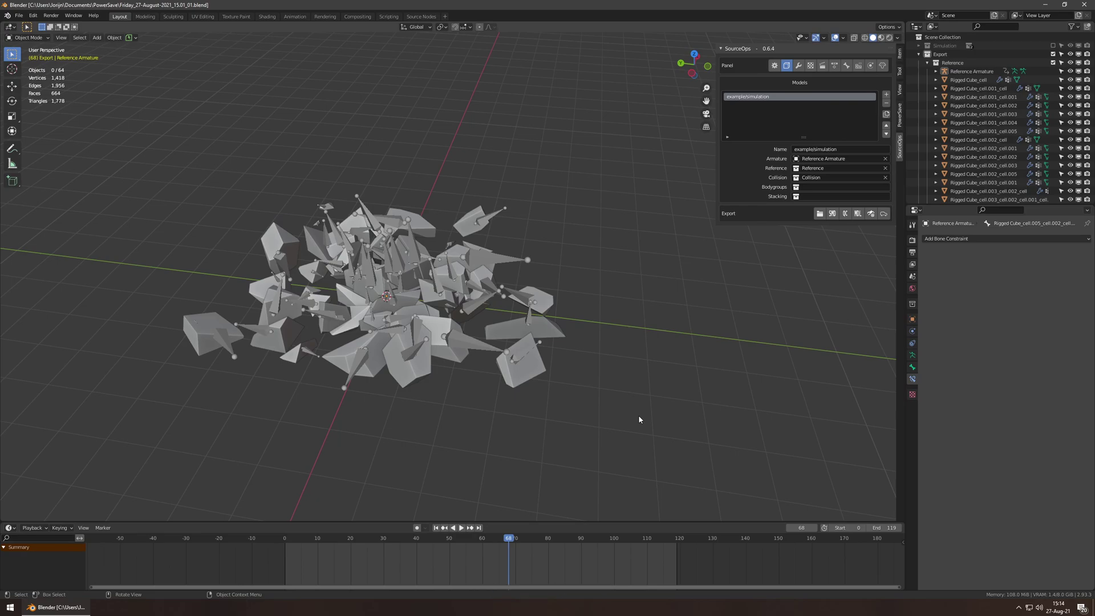
- Duplicate the fall sequence twice in SourceOps, name the copies before and after, and save the file
click(798, 66)
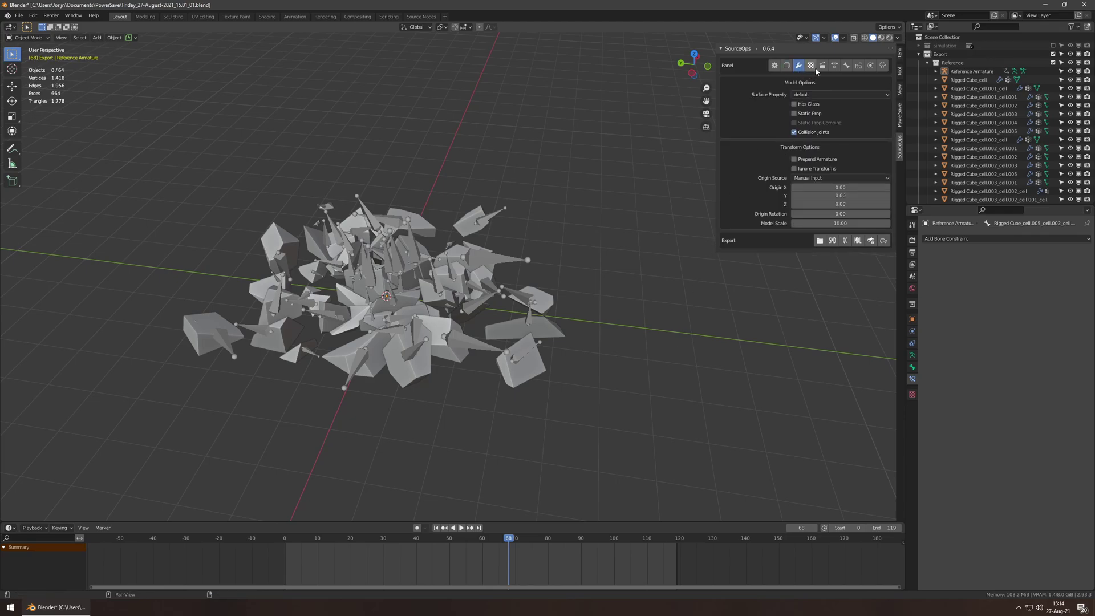
click(815, 66)
click(823, 66)
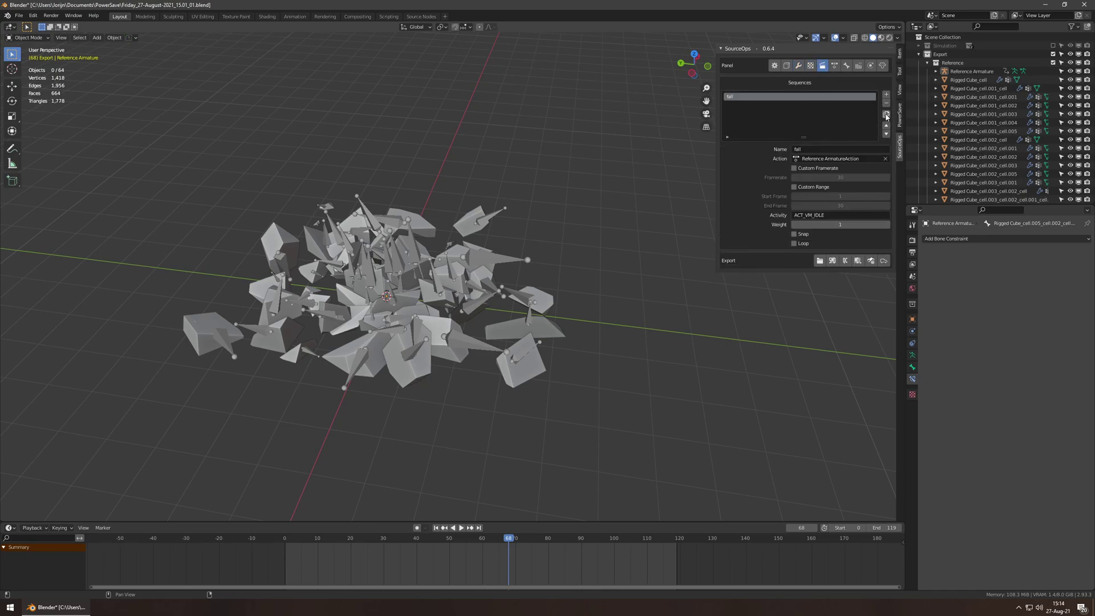
double_click(887, 114)
double_click(742, 97)
double_click(748, 105)
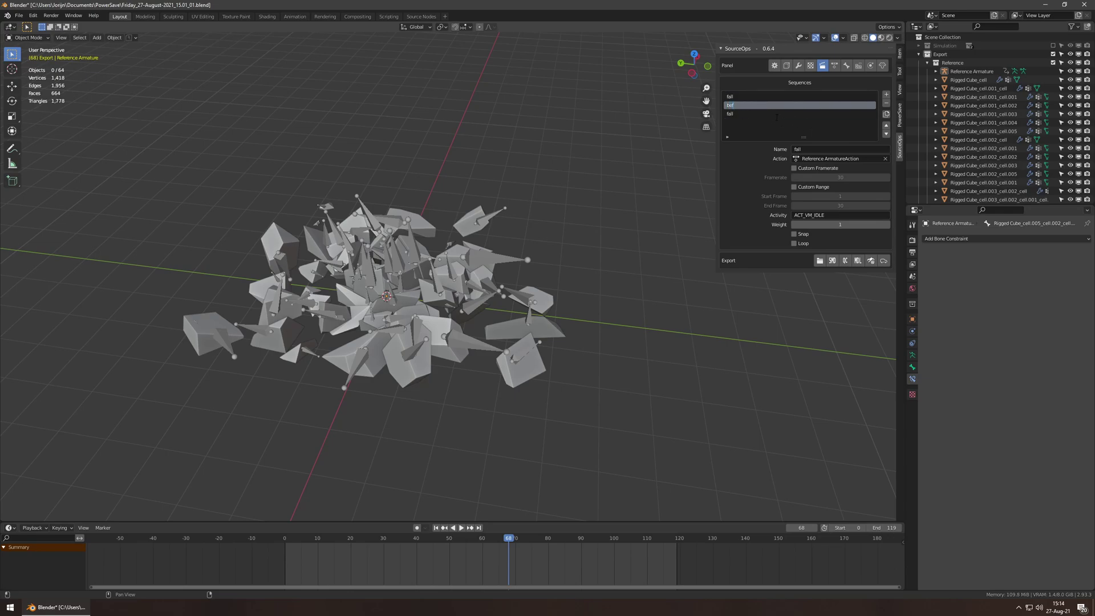
text(before)
double_click(738, 114)
text(after)
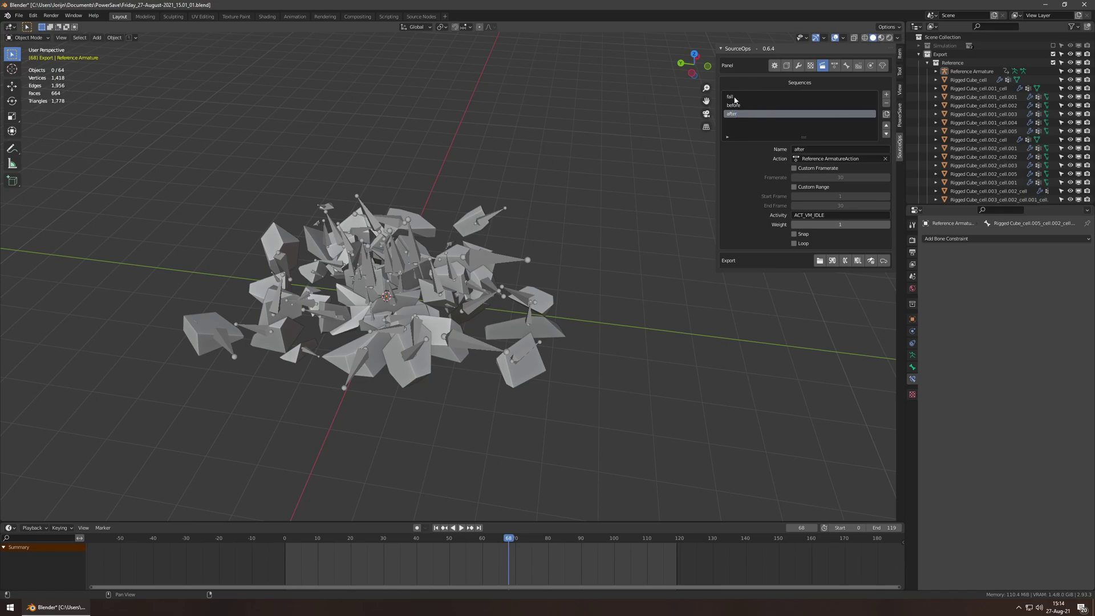
click(735, 98)
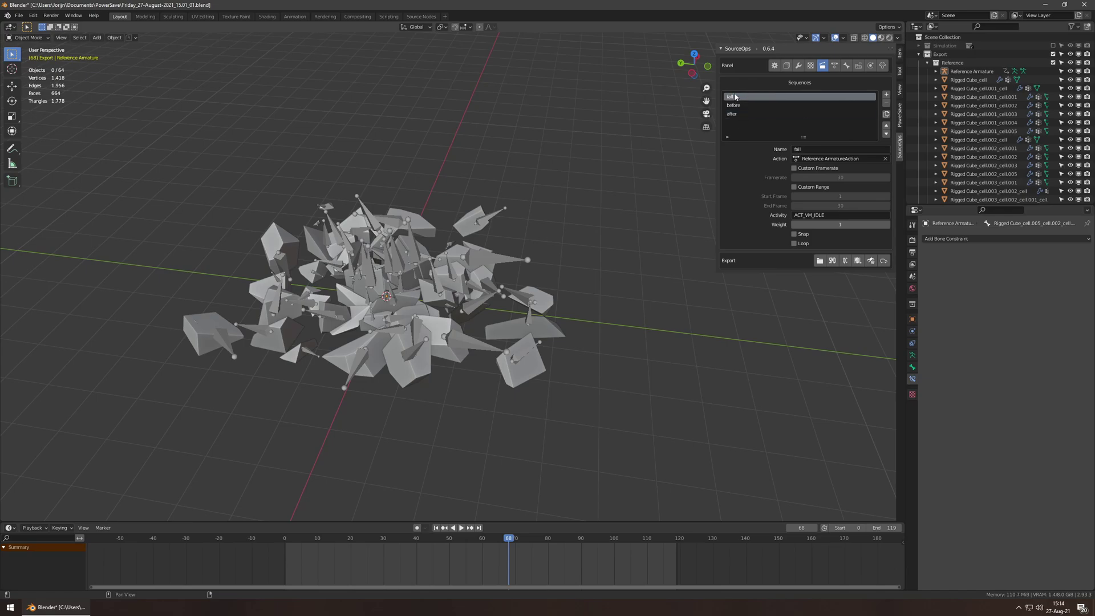
key(ctrl+s)
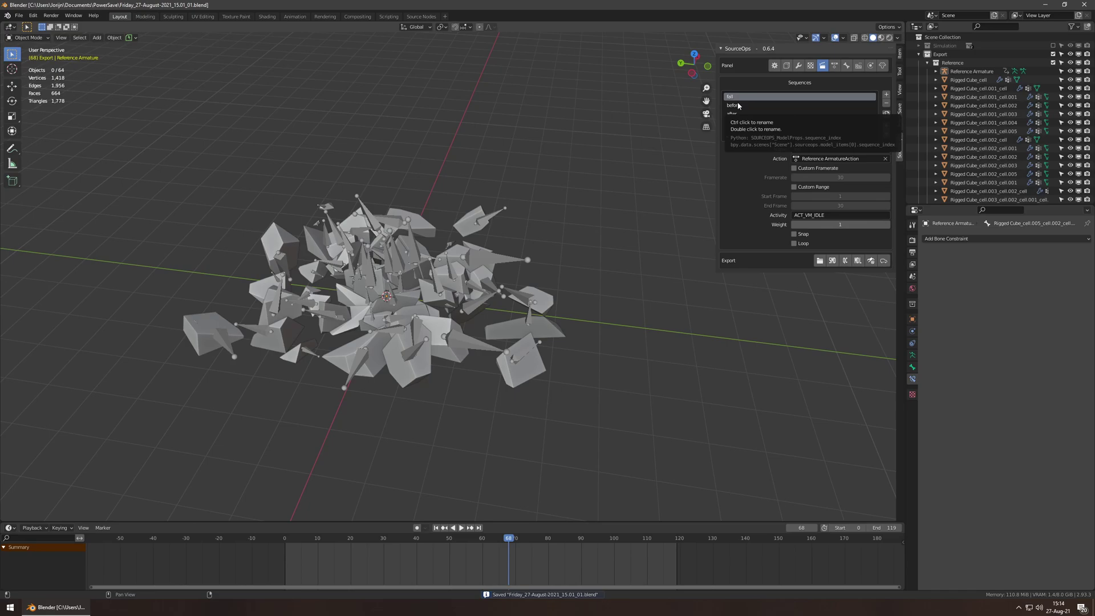
- Give the before sequence a custom range with start and end frame 0, and save the file
click(739, 106)
click(794, 187)
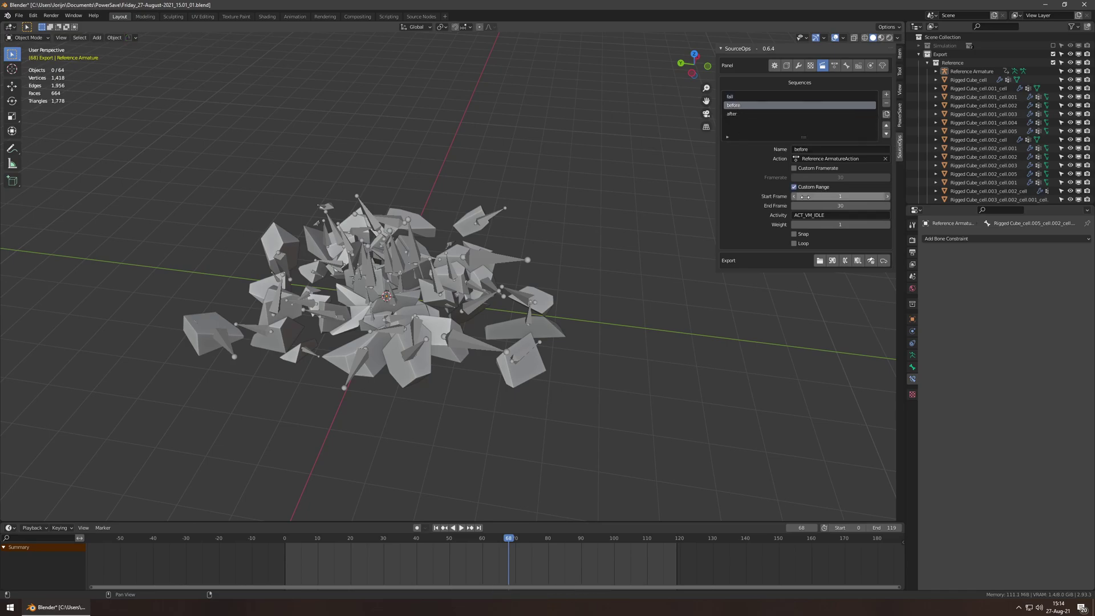
mouse_move(802, 197)
mouse_down()
mouse_move(813, 206)
mouse_move(799, 206)
mouse_up()
key(ctrl+s)
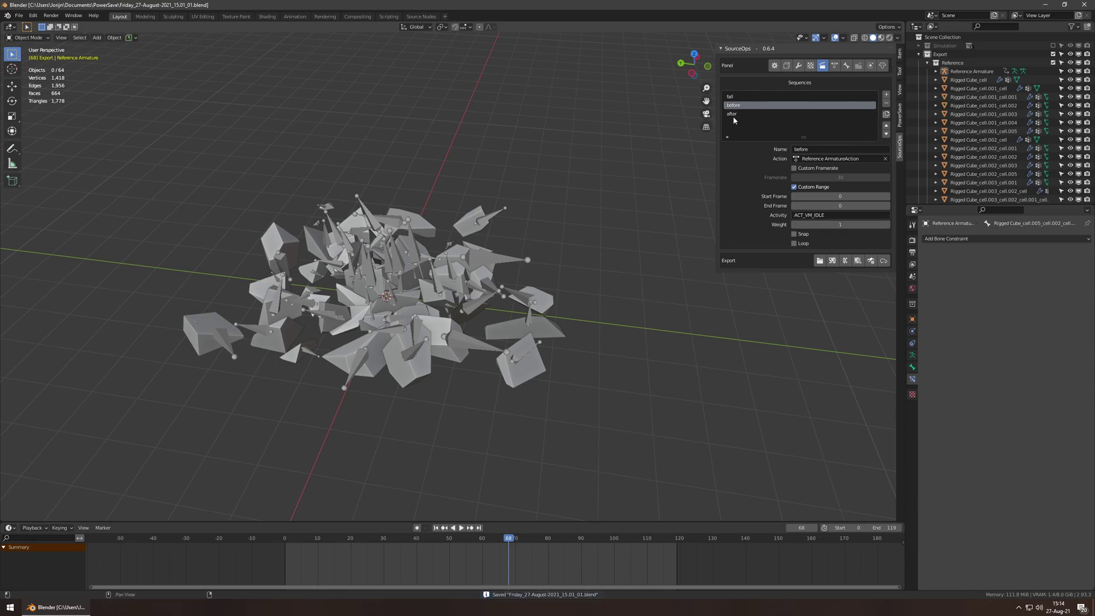
- Give the after sequence a custom range with start and end frame 119, and save the file
click(734, 114)
click(853, 196)
text(119)
key(Tab)
text(119)
key(Return)
key(ctrl+s)
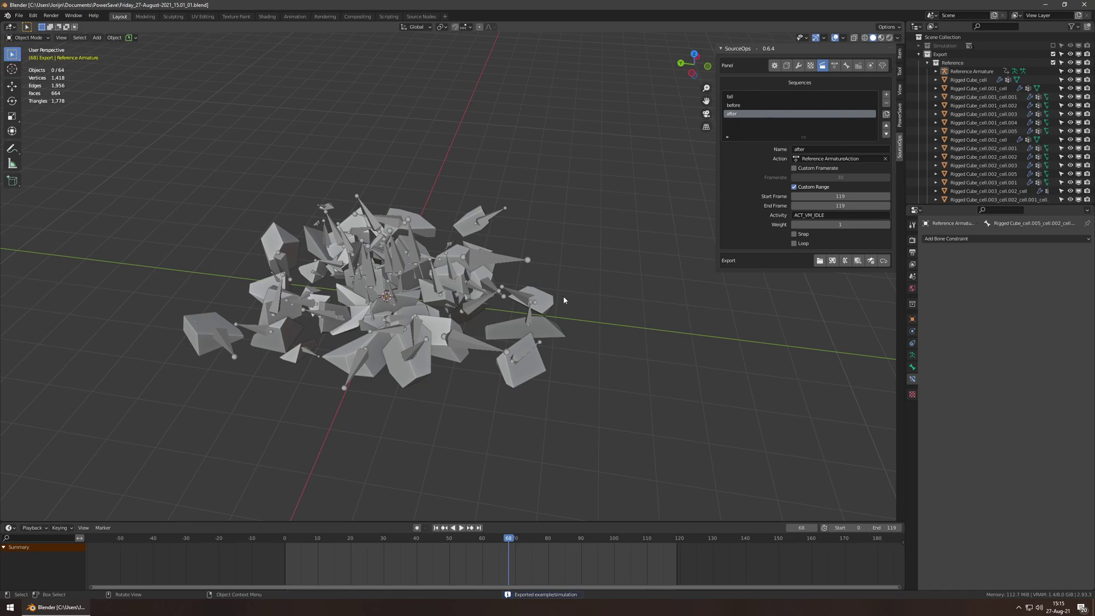
- Open the exported simulation model in the Source model viewer and show its sequence settings
click(871, 260)
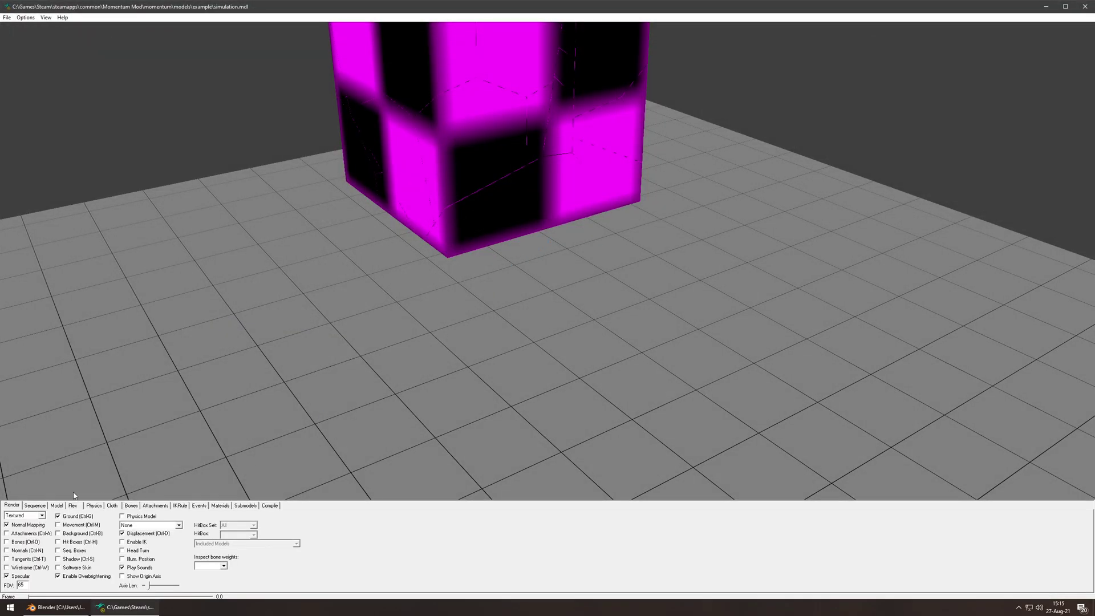
click(34, 506)
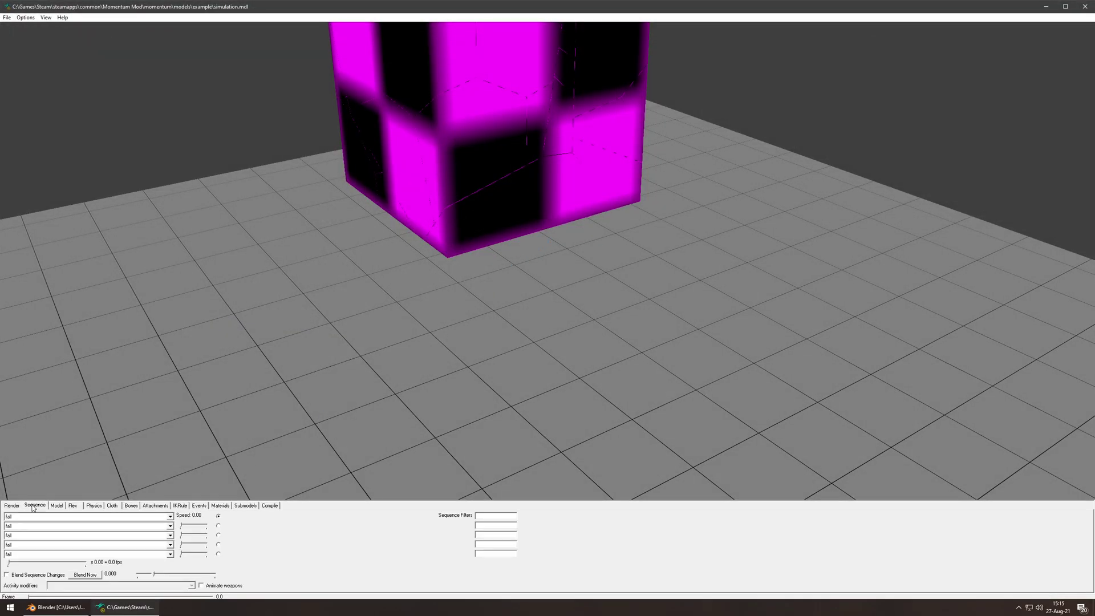
click(1065, 6)
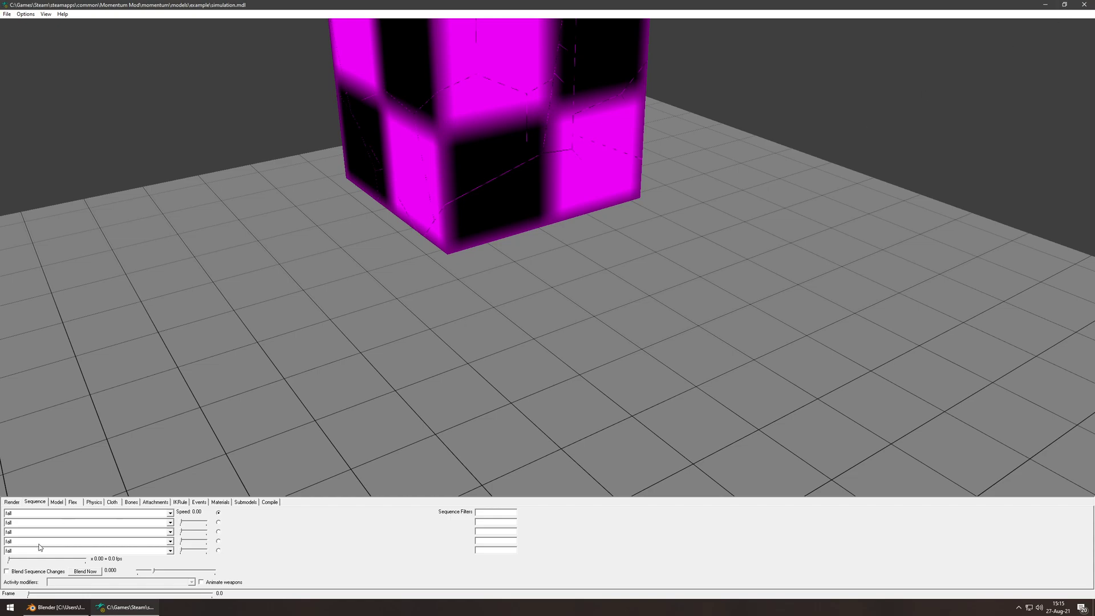
- Preview the before sequence on the exported model, then switch the main sequence back to fall
click(19, 513)
click(16, 529)
click(29, 594)
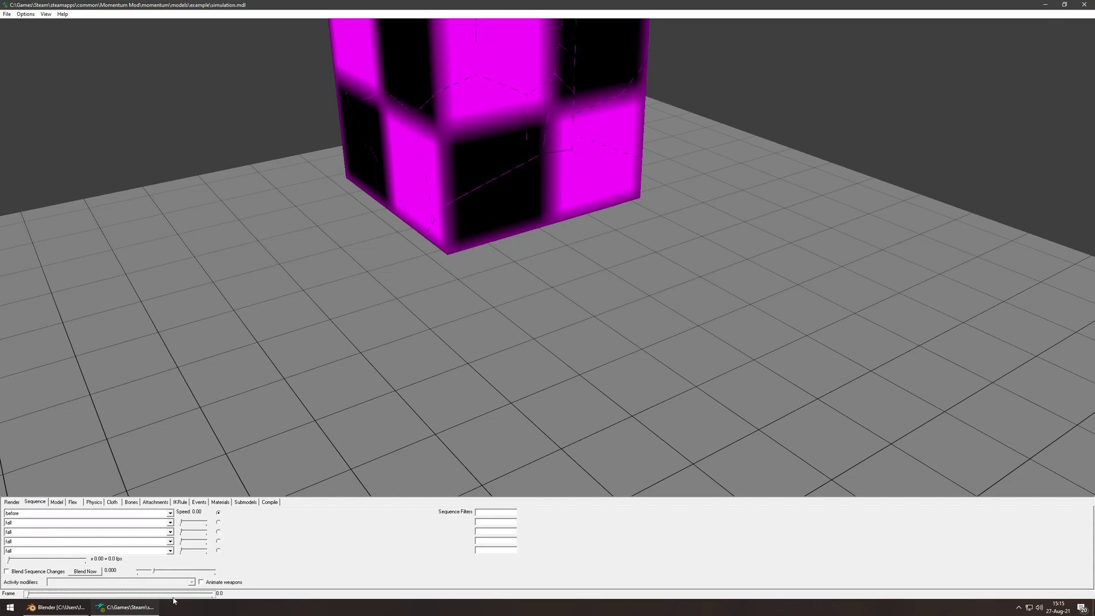
click(23, 516)
click(18, 531)
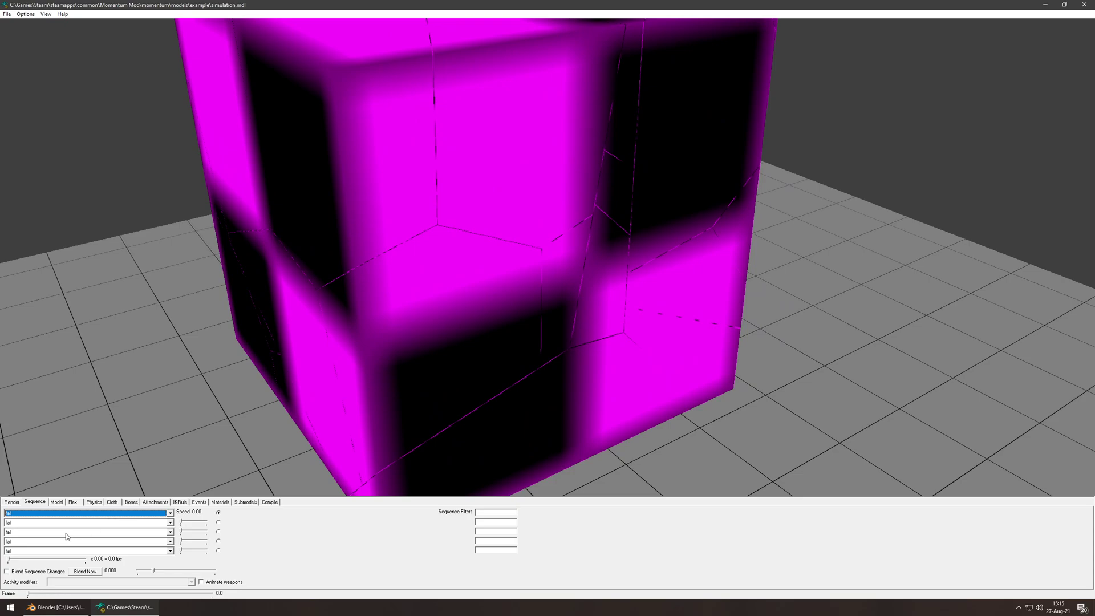
- Preview the after sequence on the exported model, orbiting around the fallen pieces, and switch the main sequence back to fall
scroll(36, 515, up, 1)
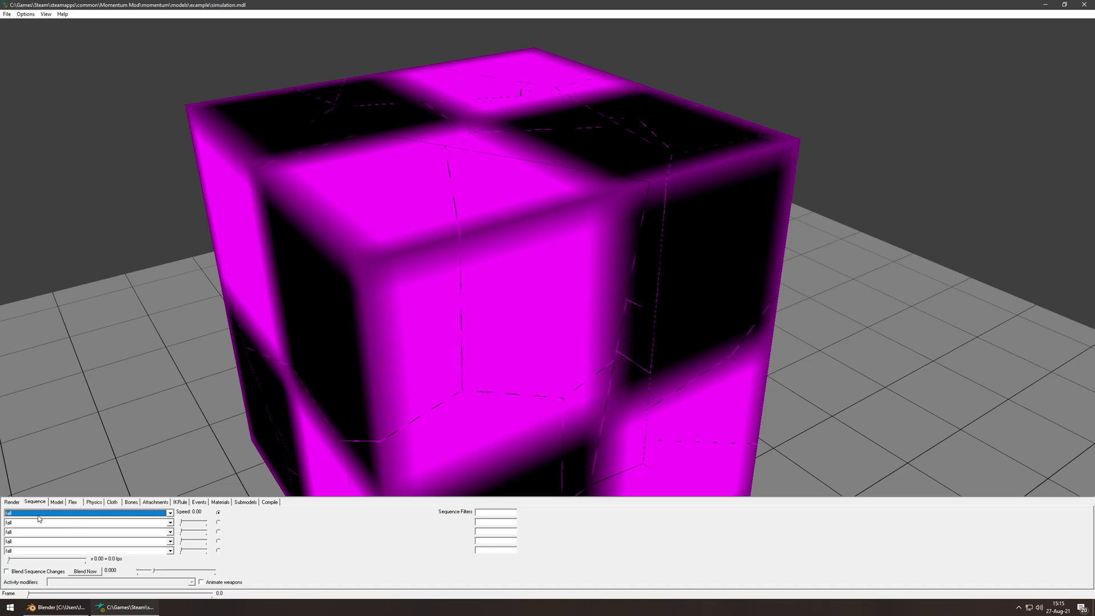
key(Down)
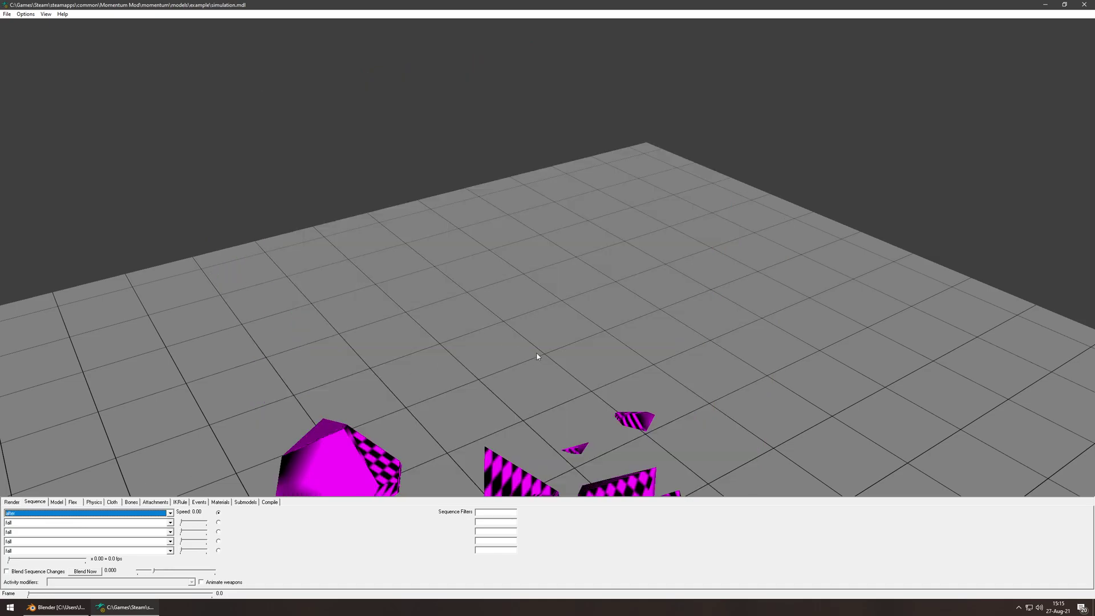
drag(539, 355, 546, 240)
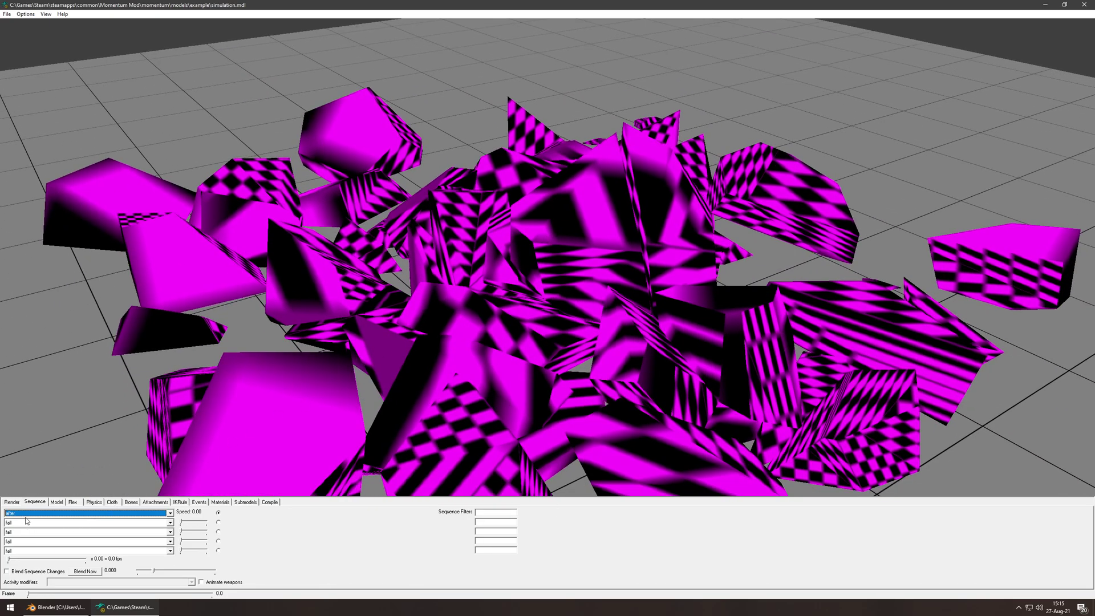
key(Down)
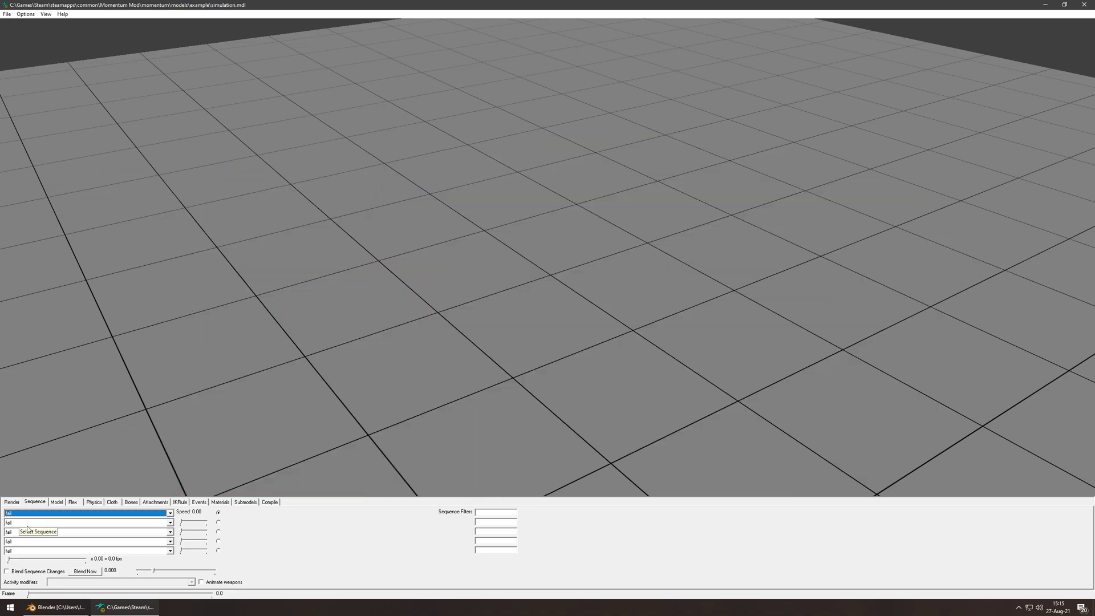
- Scrub the fall sequence to its last frame, 119, and inspect the scattered pieces from above
right_drag(516, 298, 526, 333)
click(200, 594)
click(212, 596)
click(196, 596)
drag(196, 595, 215, 596)
right_drag(563, 302, 563, 278)
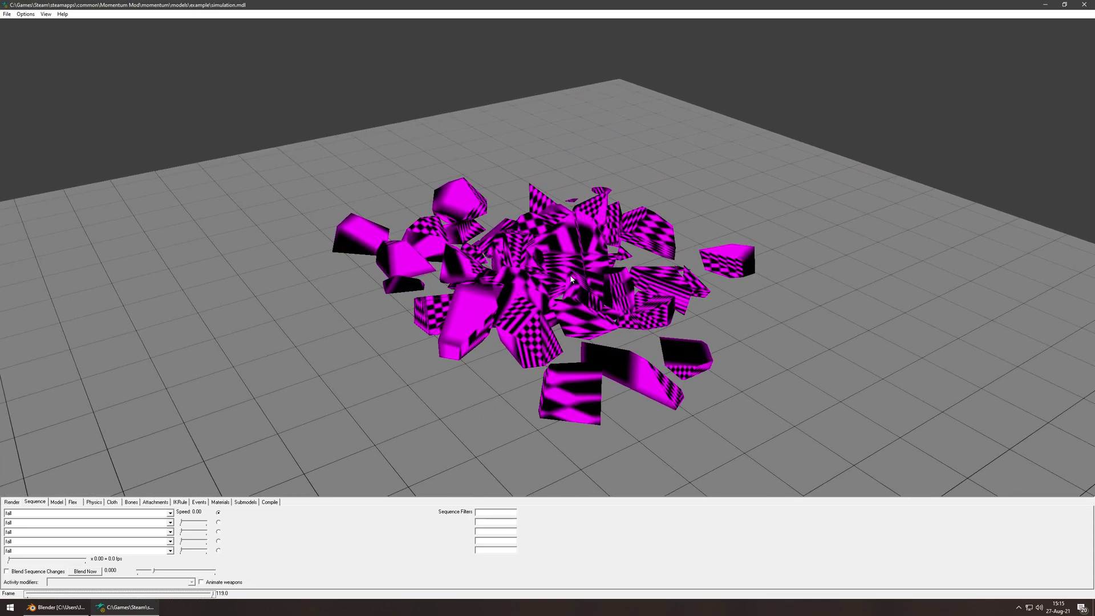
drag(563, 278, 566, 320)
middle_drag(566, 319, 551, 282)
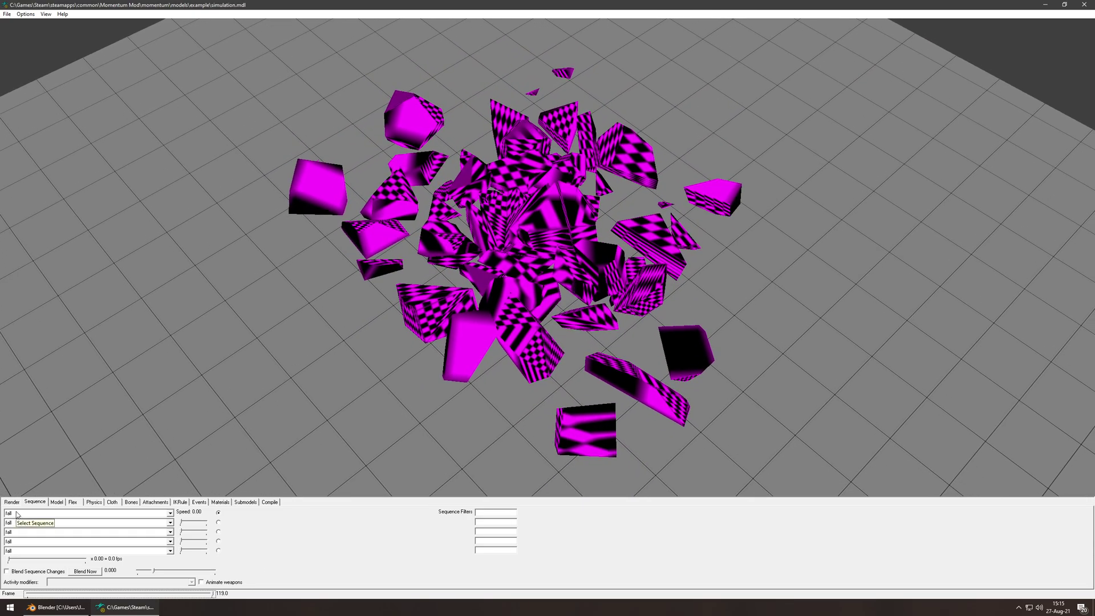
- At frame 119, blend first the before sequence and then the after sequence over fall on the second layer for comparison
click(34, 522)
click(31, 541)
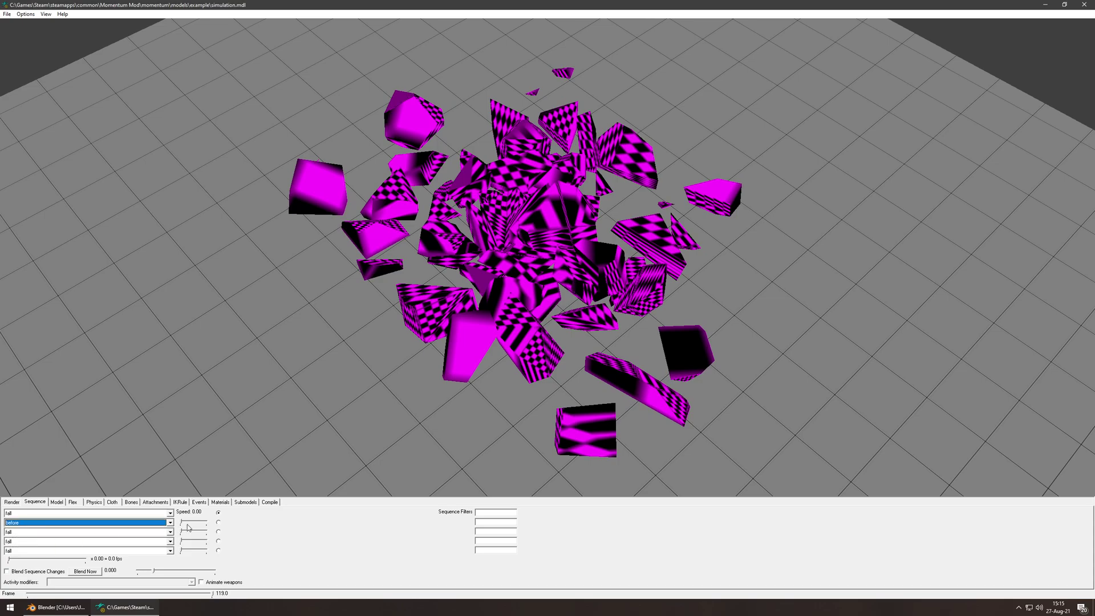
drag(183, 523, 41, 525)
click(42, 525)
click(17, 545)
drag(183, 525, 212, 525)
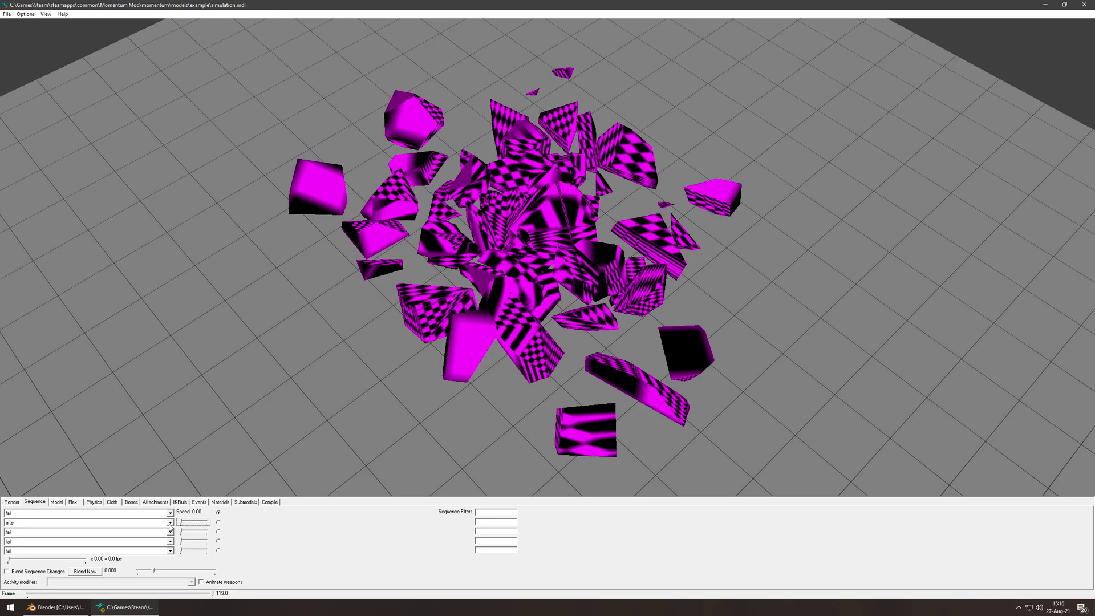
- Return the fall sequence to frame 0, set the second layer to before, and view the intact cube from the front
drag(214, 596, 10, 595)
click(63, 524)
click(57, 536)
drag(372, 399, 508, 347)
right_drag(508, 343, 511, 299)
drag(511, 299, 532, 286)
right_drag(532, 286, 538, 285)
drag(538, 285, 536, 291)
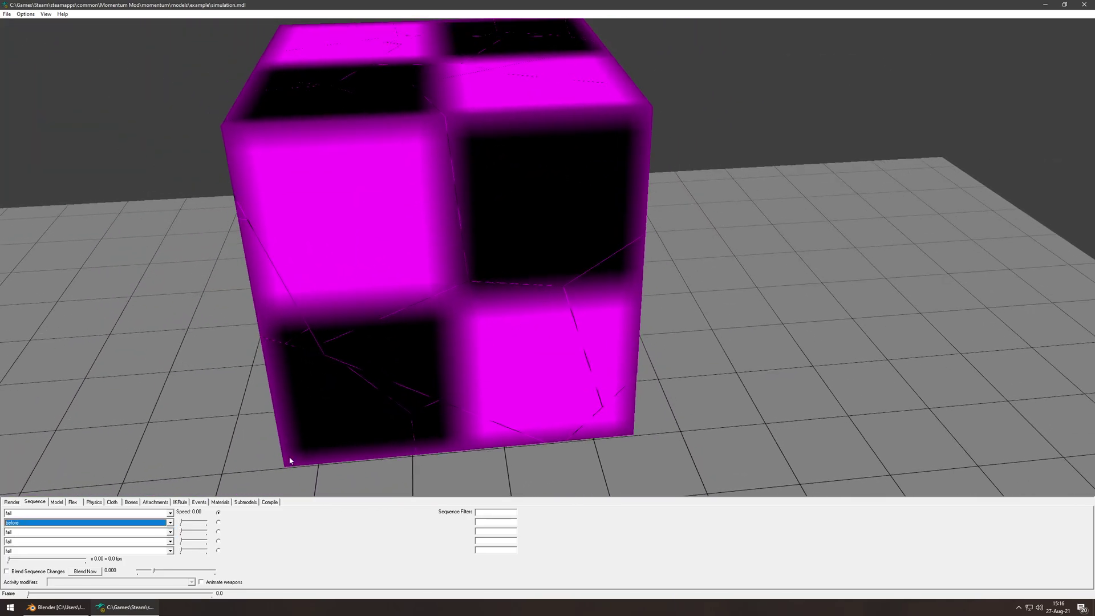
- Blend the before layer in and out at frame 0, and advance fall to frame 1 to compare the poses again
drag(181, 523, 209, 522)
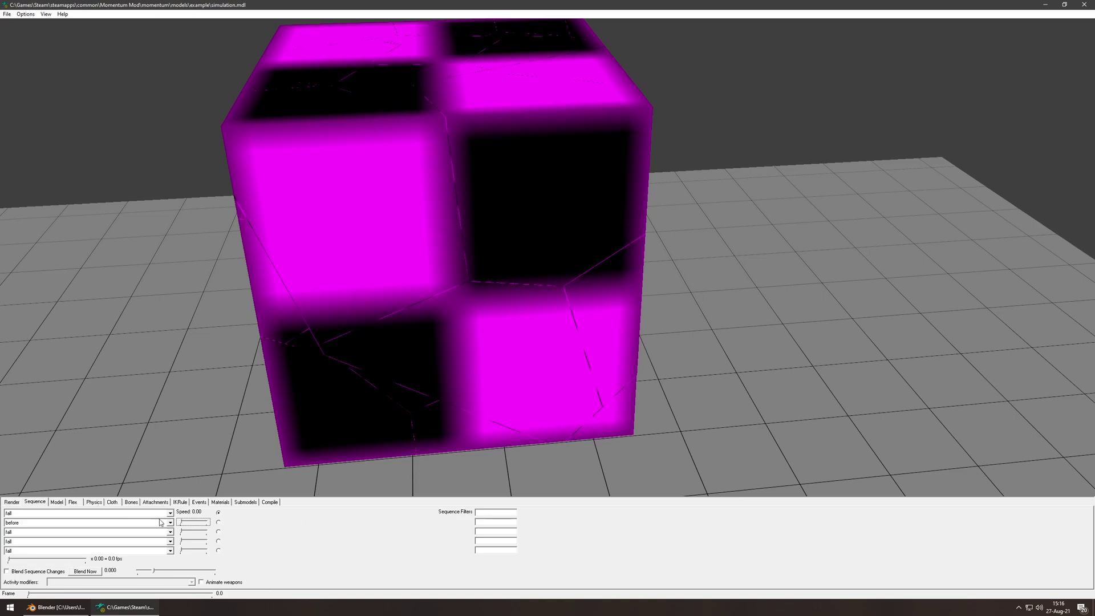
drag(208, 523, 180, 524)
click(28, 595)
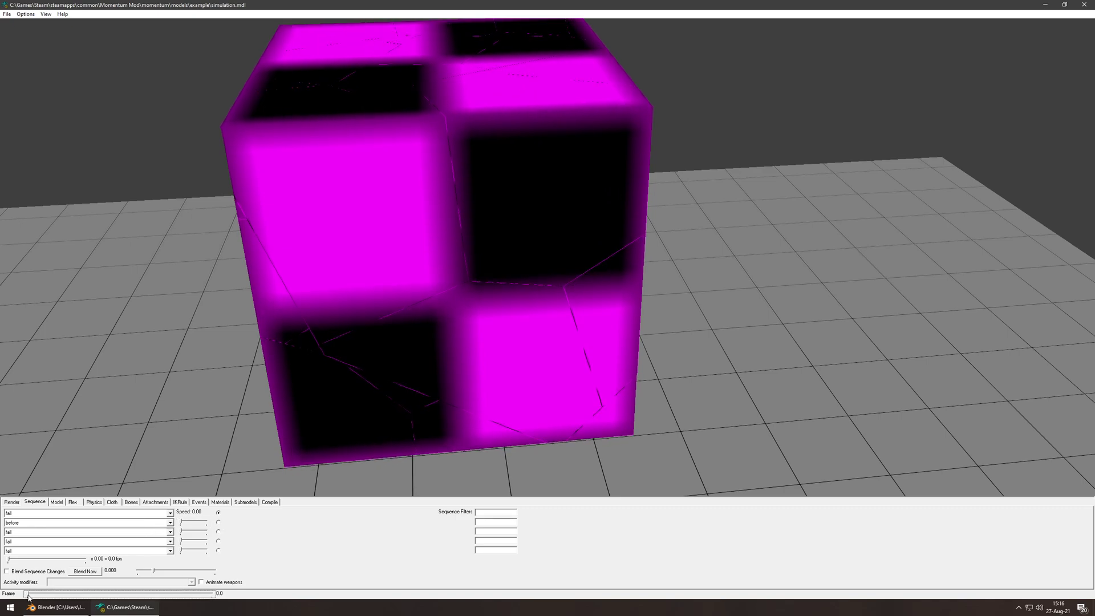
drag(28, 595, 29, 595)
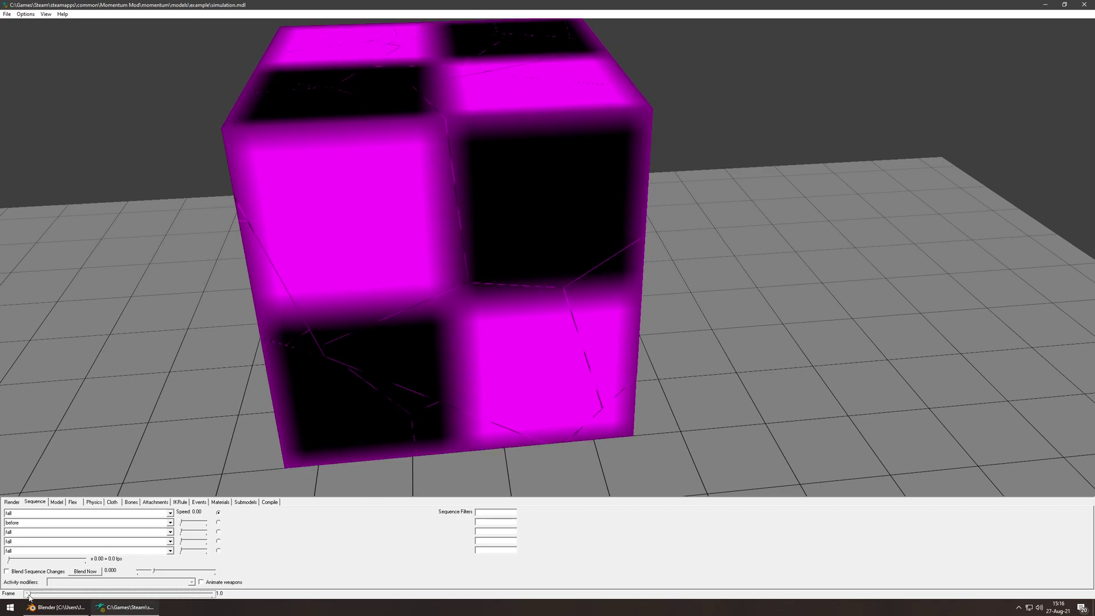
click(182, 523)
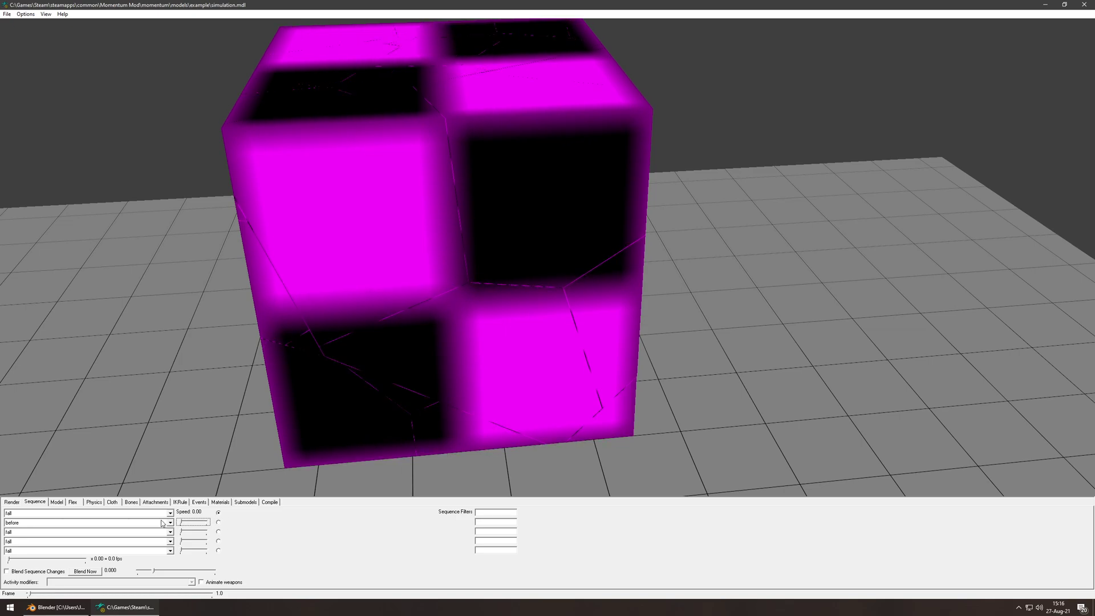
- Set the playback speed to x 1.00 and watch the fall sequence play on the whole model
mouse_move(596, 189)
right_down()
mouse_move(592, 216)
mouse_move(598, 208)
right_up()
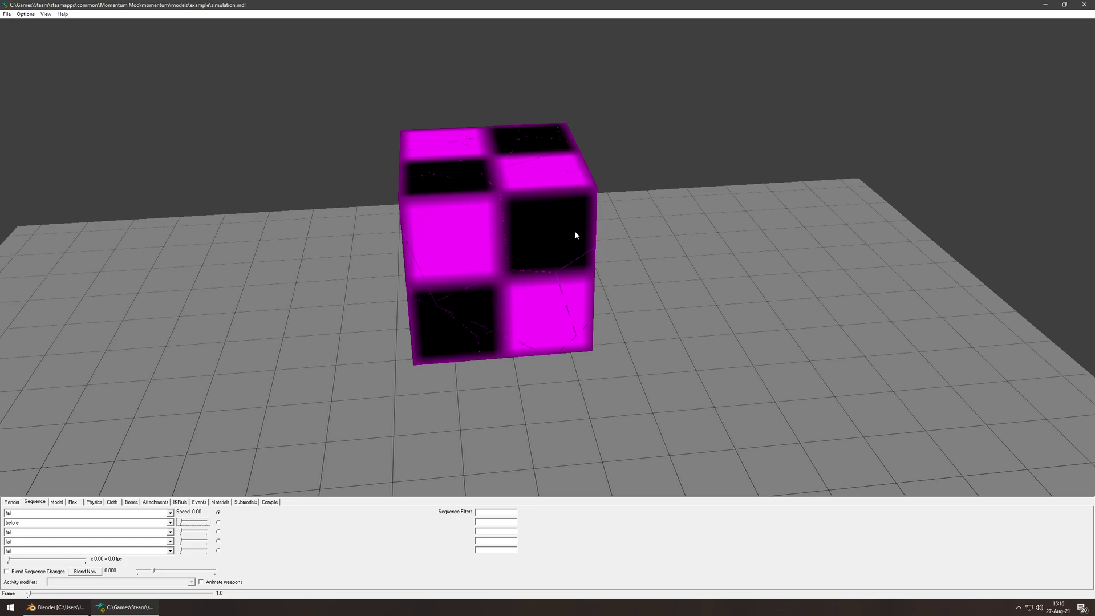
drag(595, 223, 550, 222)
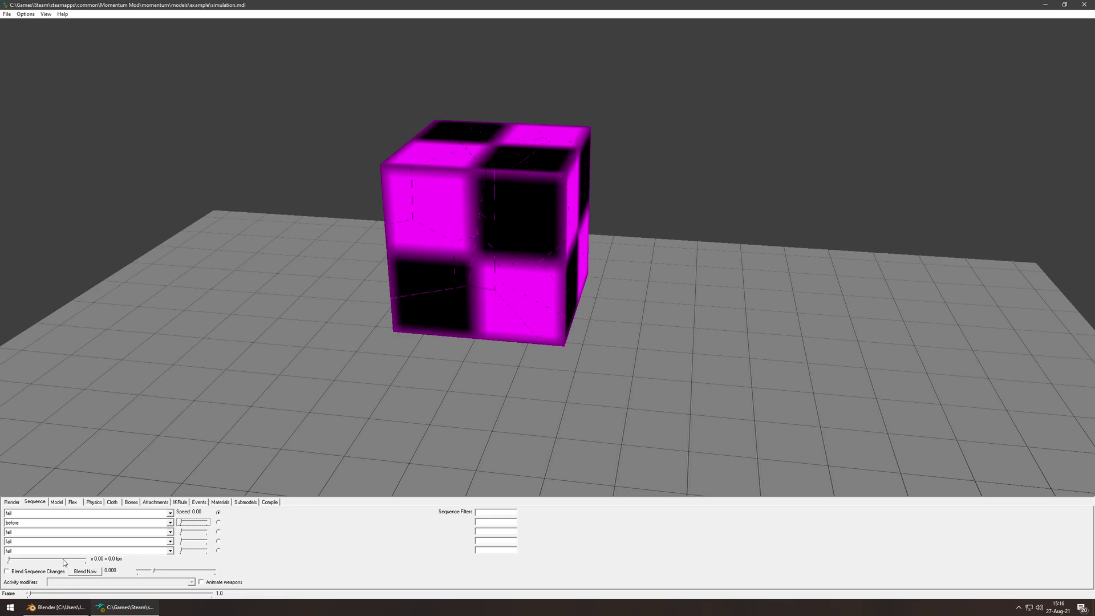
drag(64, 560, 86, 560)
drag(589, 335, 570, 365)
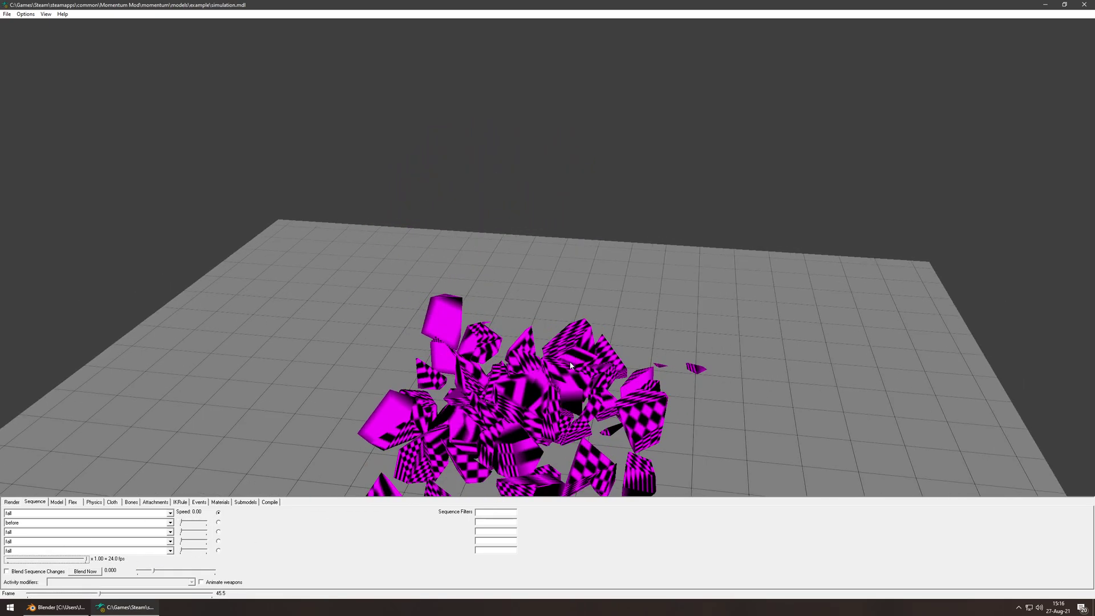
middle_drag(570, 366, 551, 234)
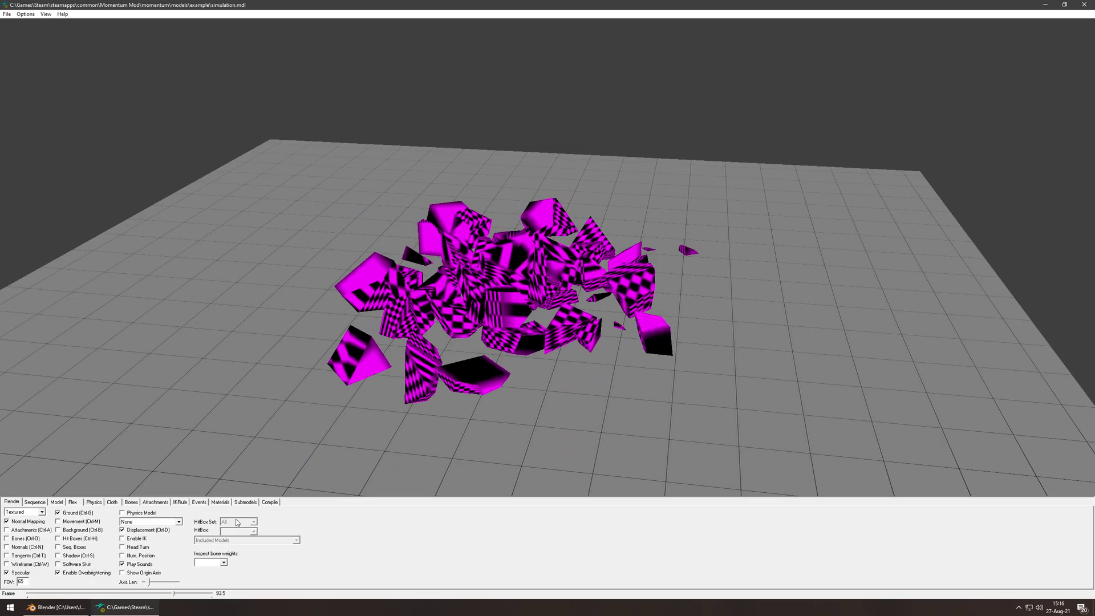